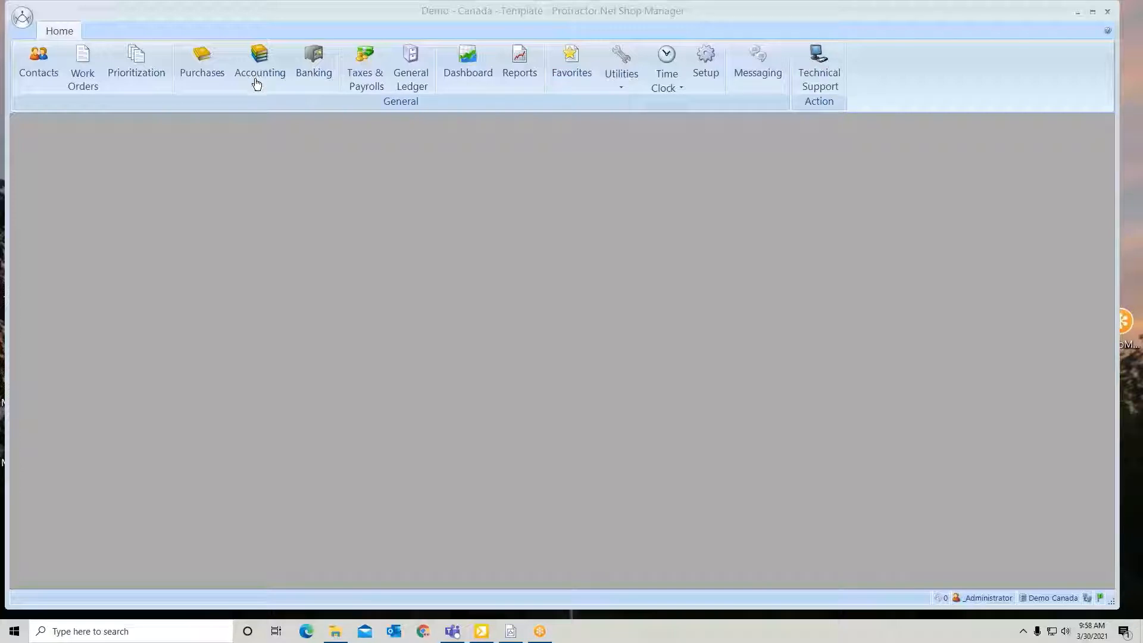
# Find Location Settings in Setup with the search text "loca" and review its payable options
pyautogui.click(704, 67)
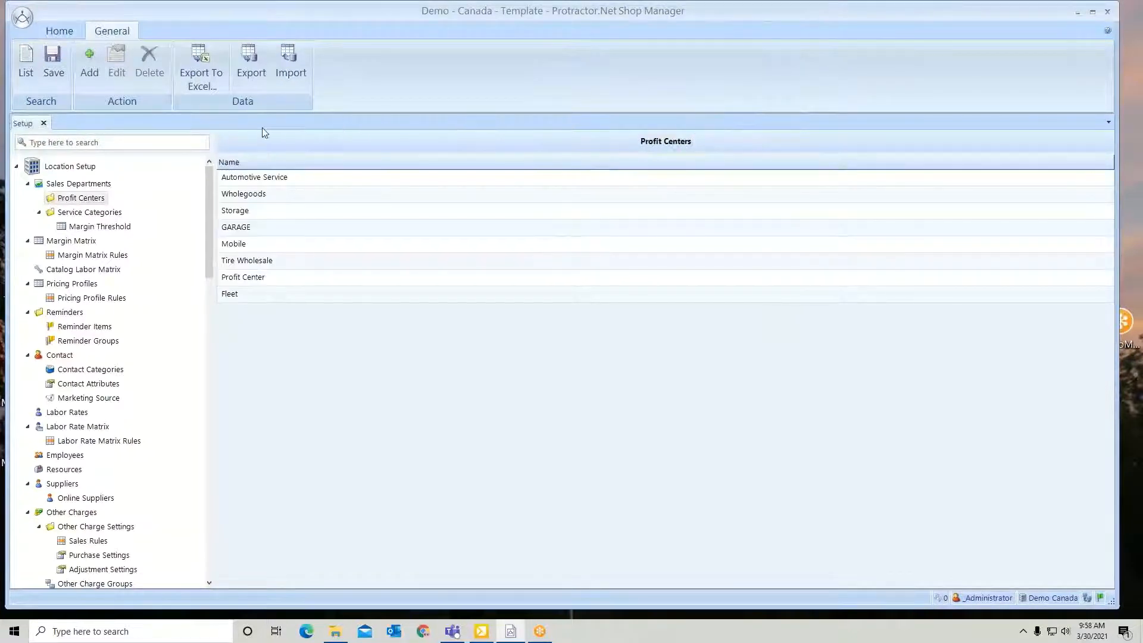
pyautogui.click(158, 144)
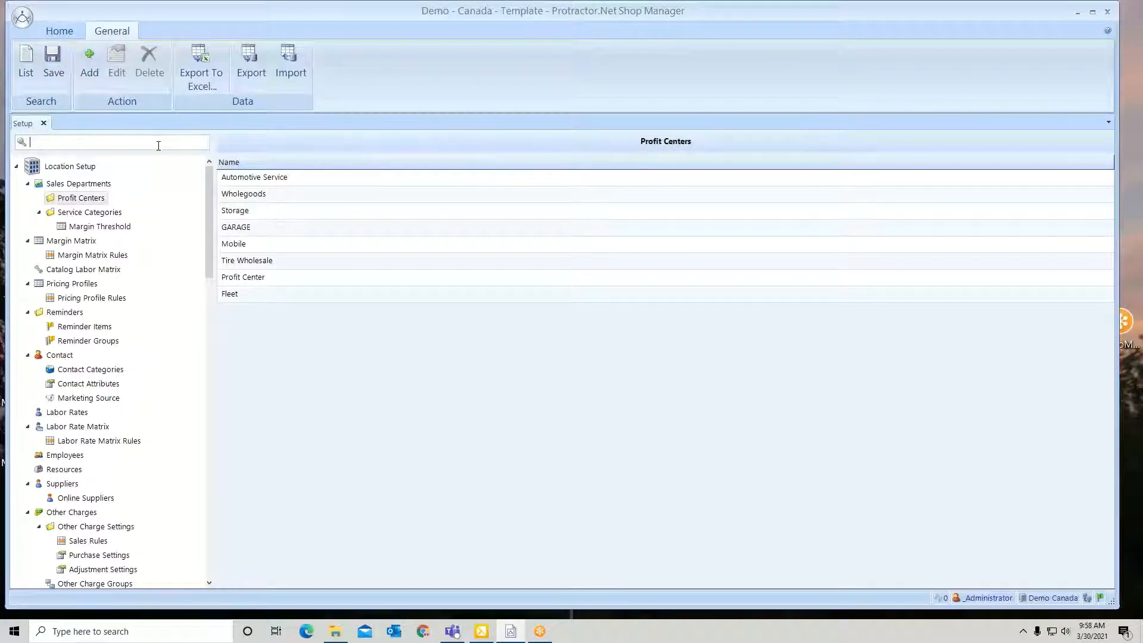
pyautogui.write('loca')
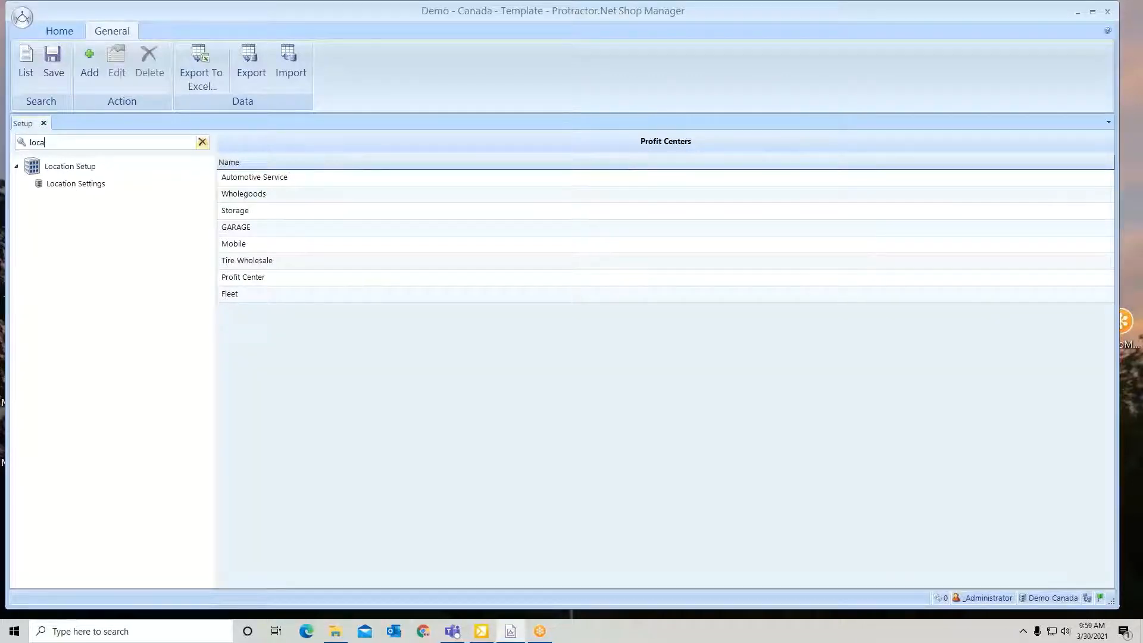
pyautogui.click(67, 183)
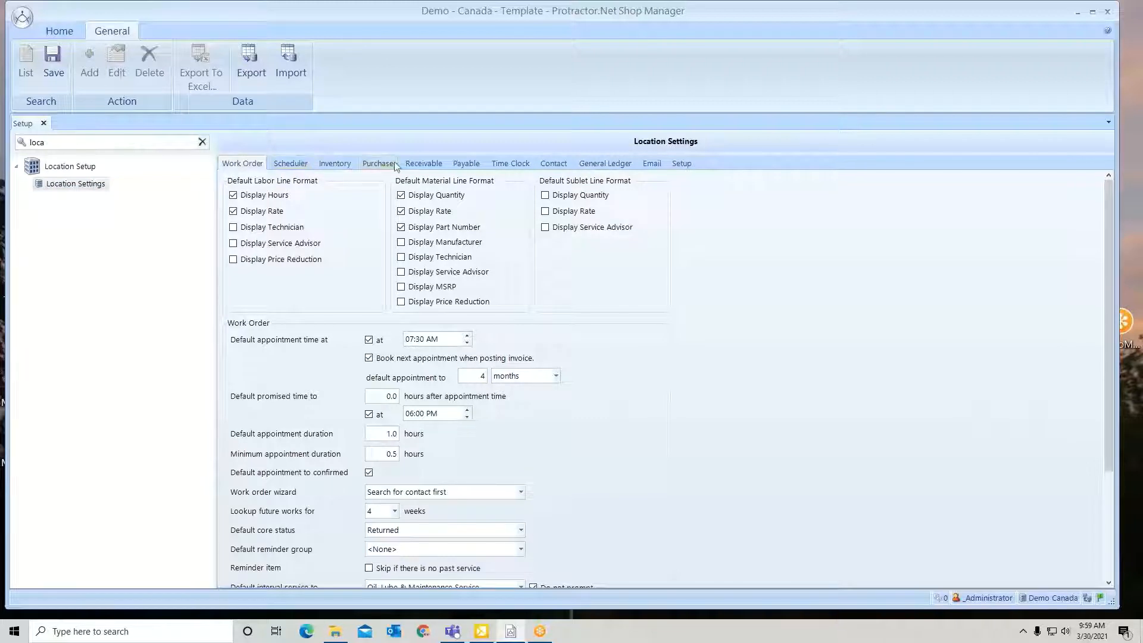
pyautogui.click(471, 168)
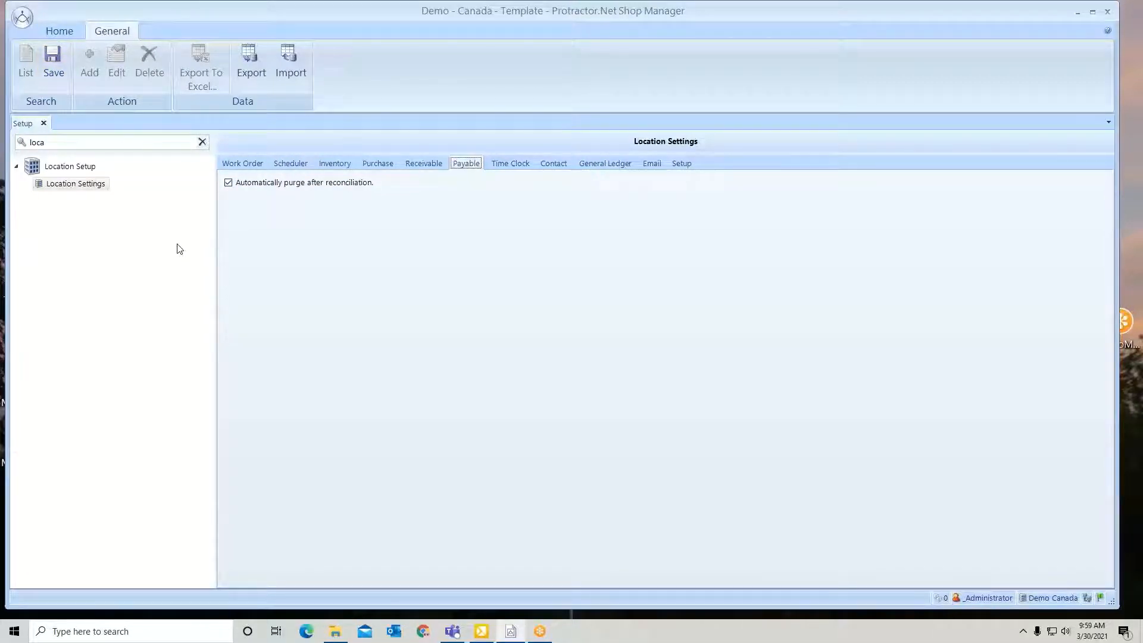
pyautogui.click(44, 123)
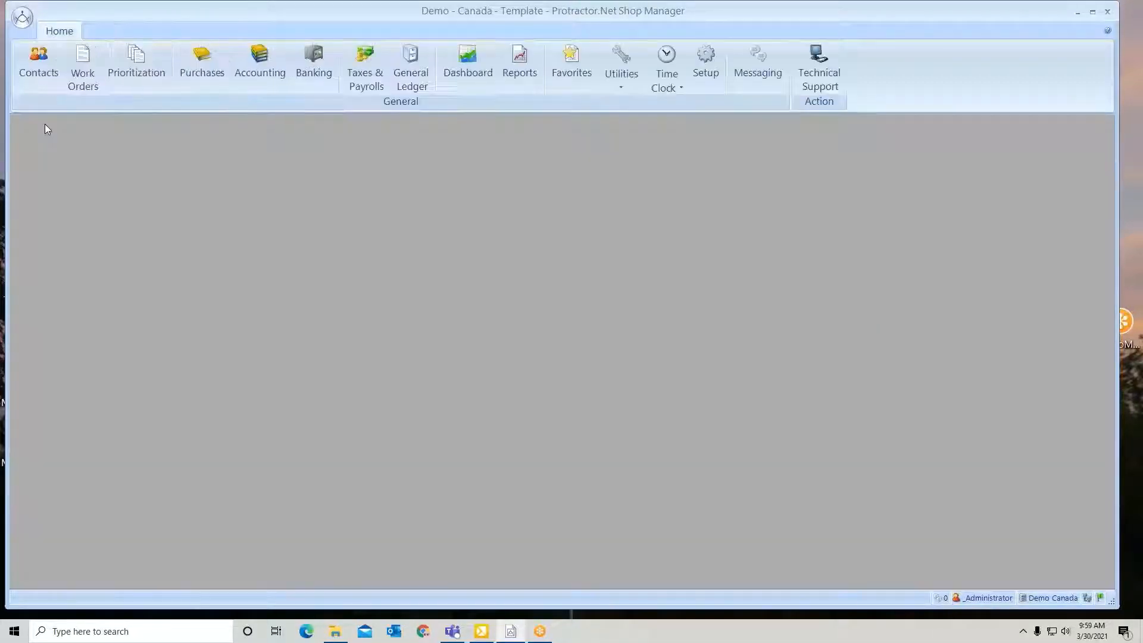
# Open the payable accounts in Accounting and search them for "auto"
pyautogui.click(267, 57)
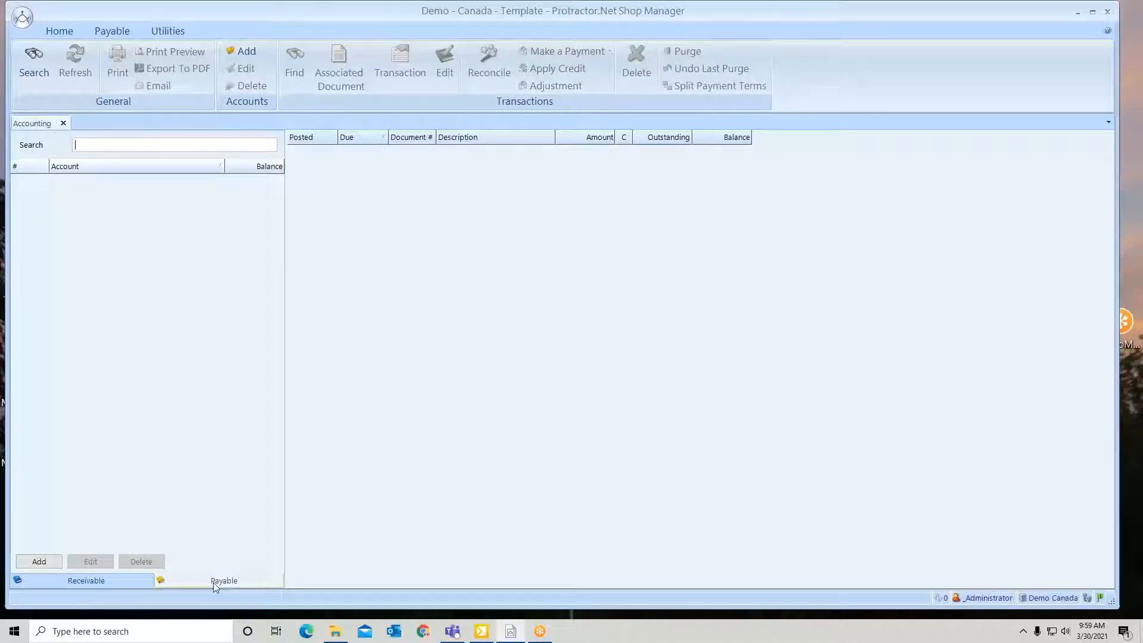
pyautogui.click(65, 587)
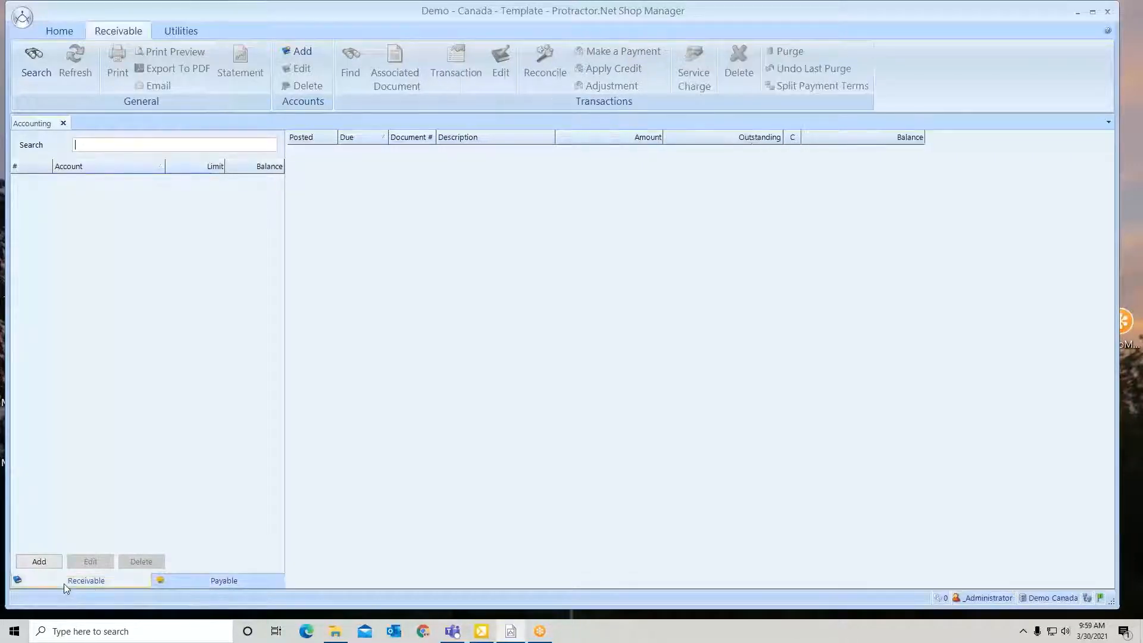
pyautogui.click(224, 581)
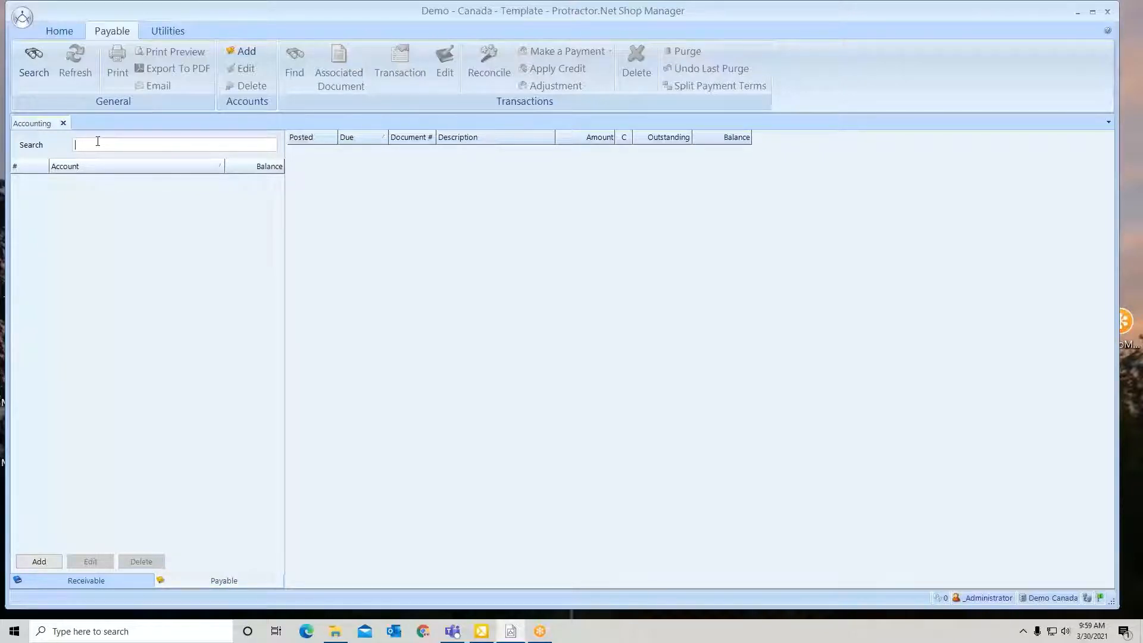
pyautogui.write('auto')
pyautogui.press('Return')
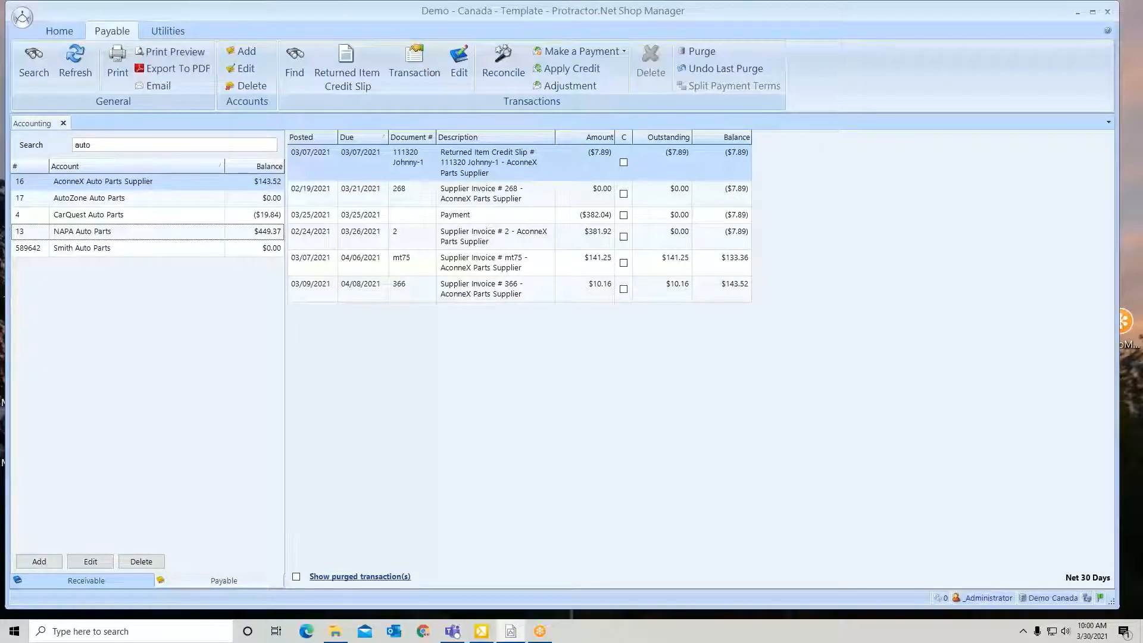
# List all payable accounts with the wildcard search "*" and refresh the list
pyautogui.click(95, 144)
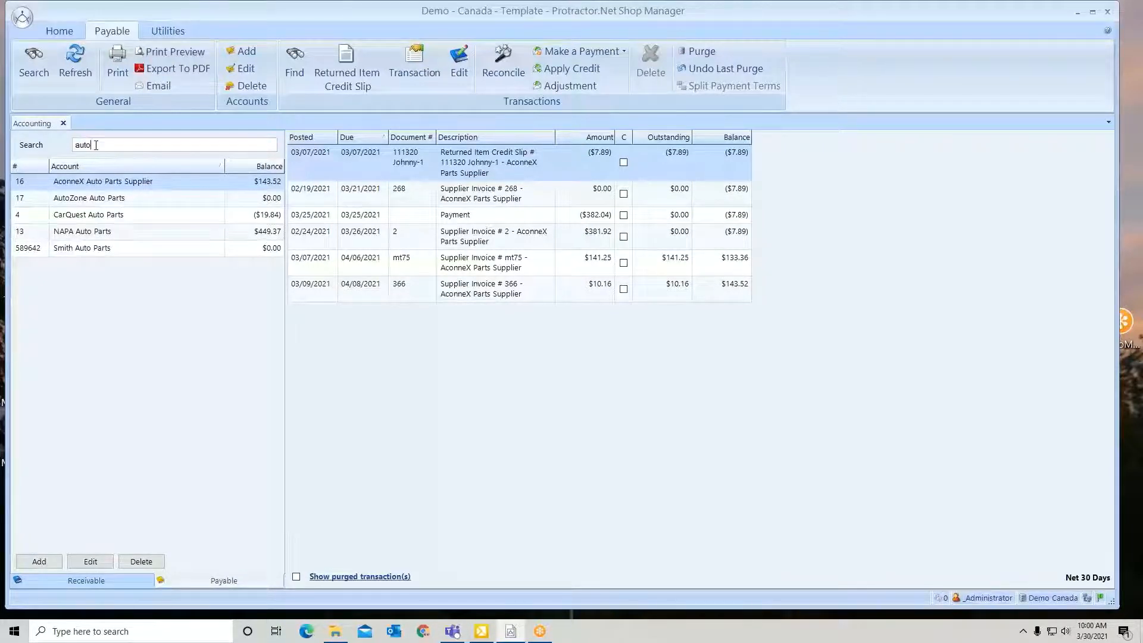
pyautogui.press('BackSpace')
pyautogui.press('BackSpace')
pyautogui.press('BackSpace')
pyautogui.press('BackSpace')
pyautogui.press('Return')
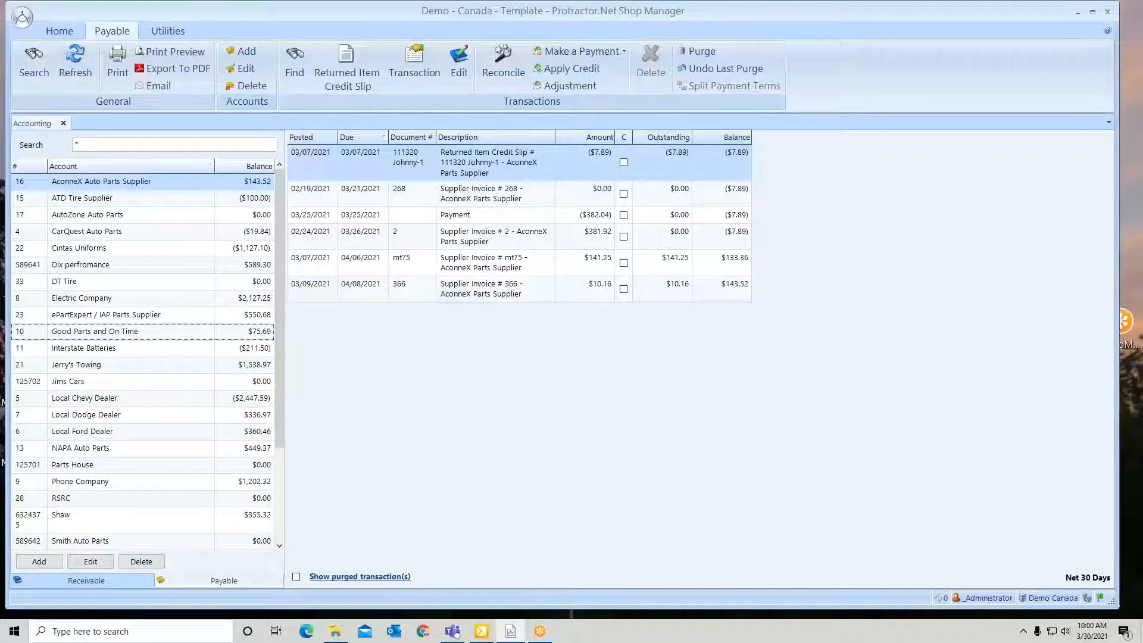
pyautogui.click(34, 62)
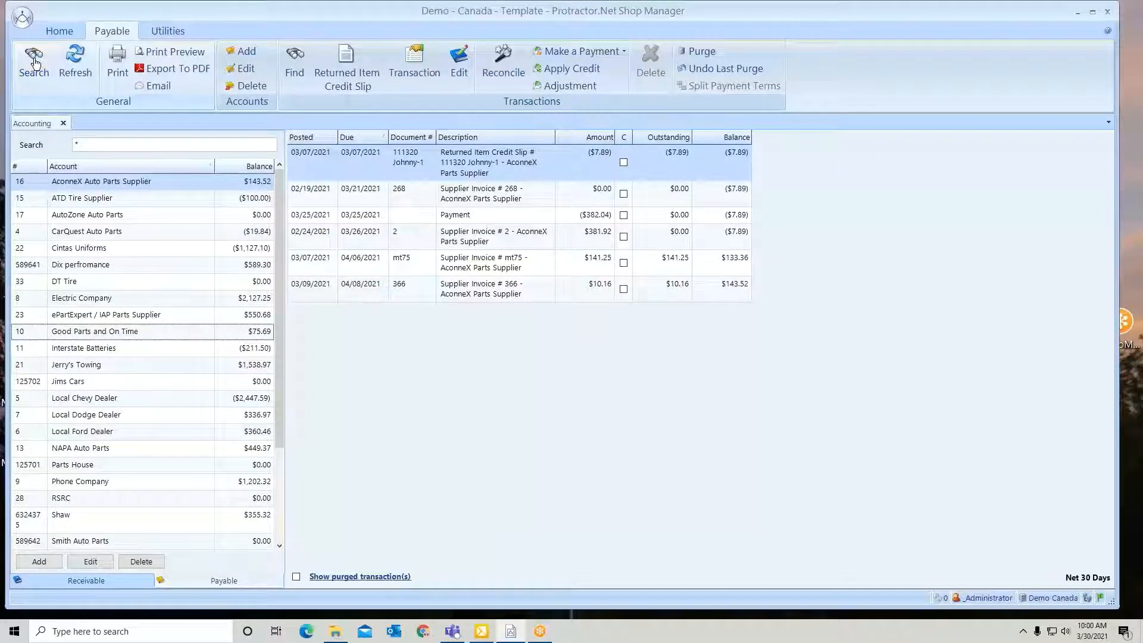
pyautogui.click(74, 62)
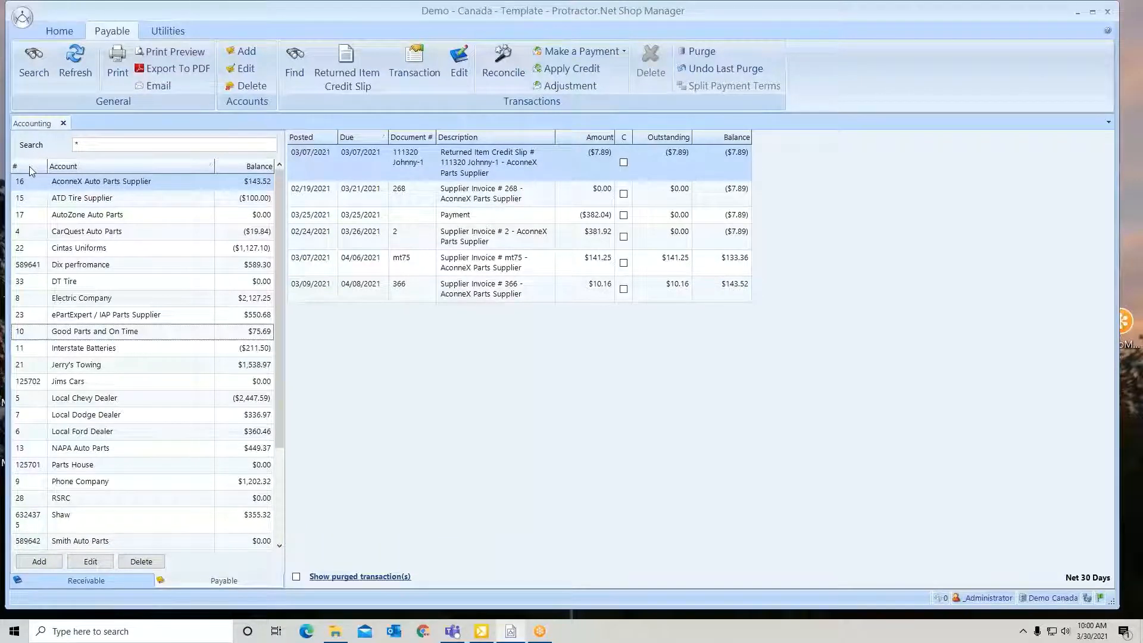
# Sort the payable accounts by balance from highest to lowest and show the NAPA Auto Parts transactions
pyautogui.click(243, 171)
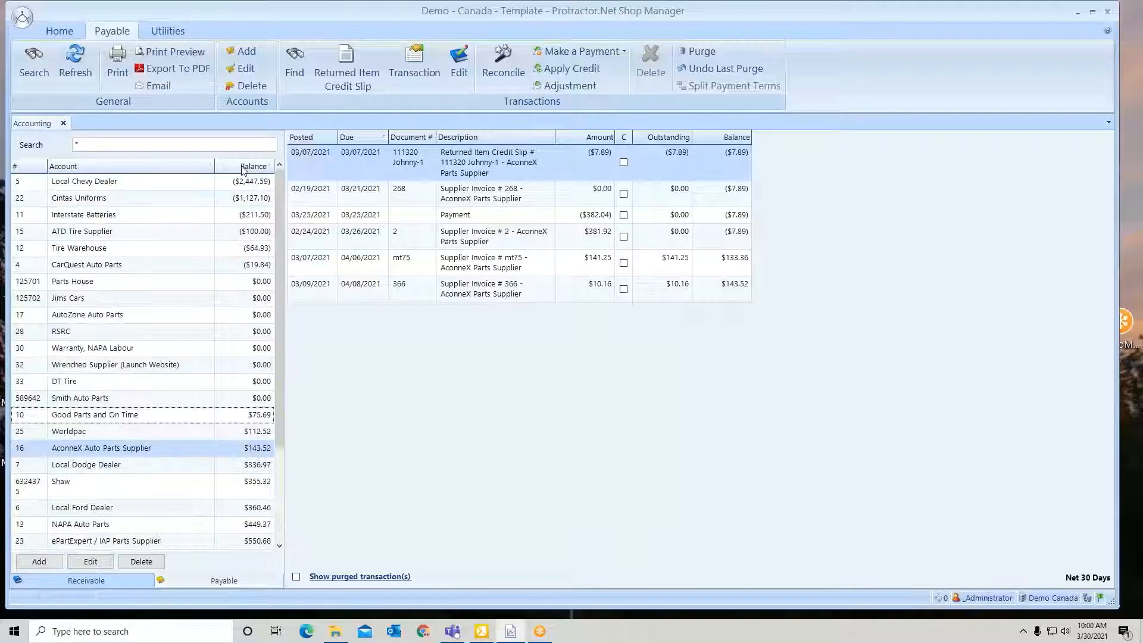
pyautogui.click(243, 171)
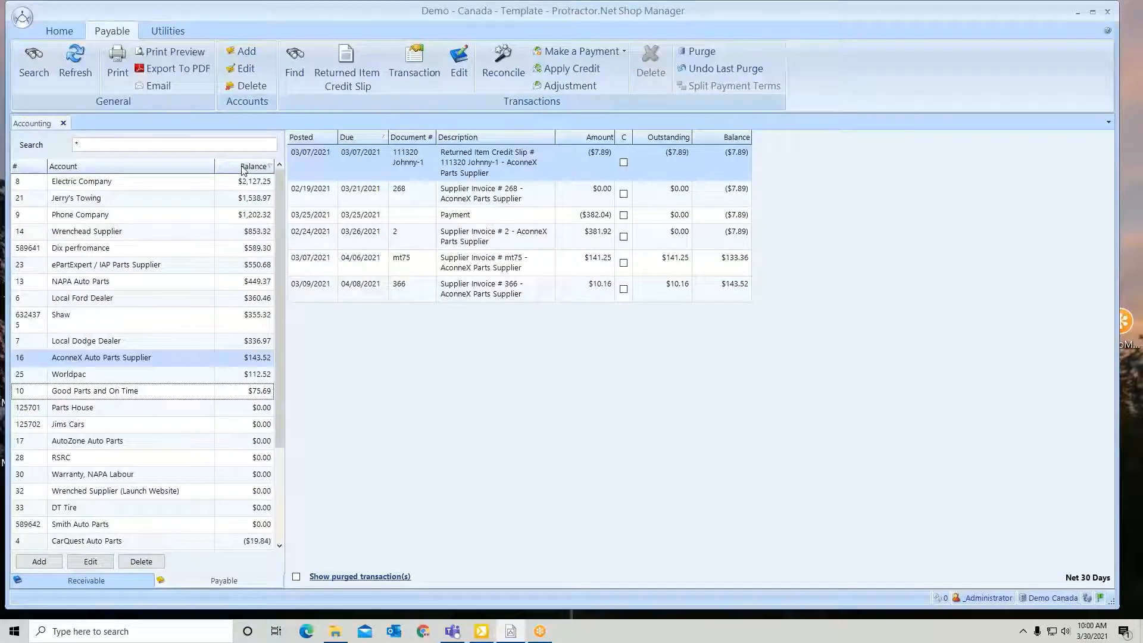
pyautogui.click(75, 170)
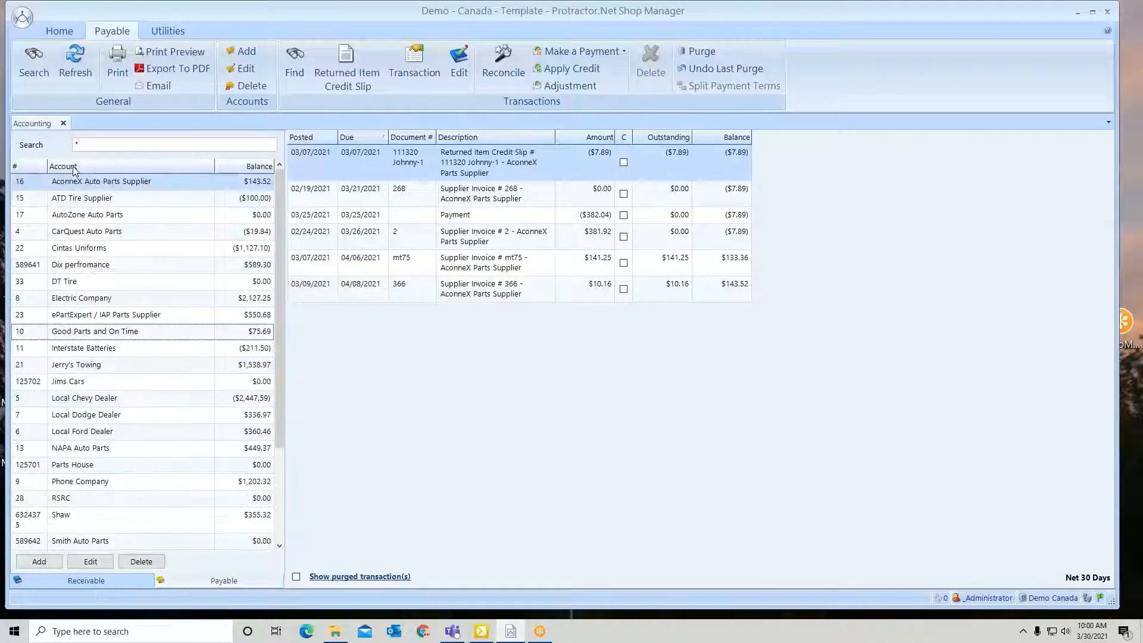
pyautogui.click(241, 170)
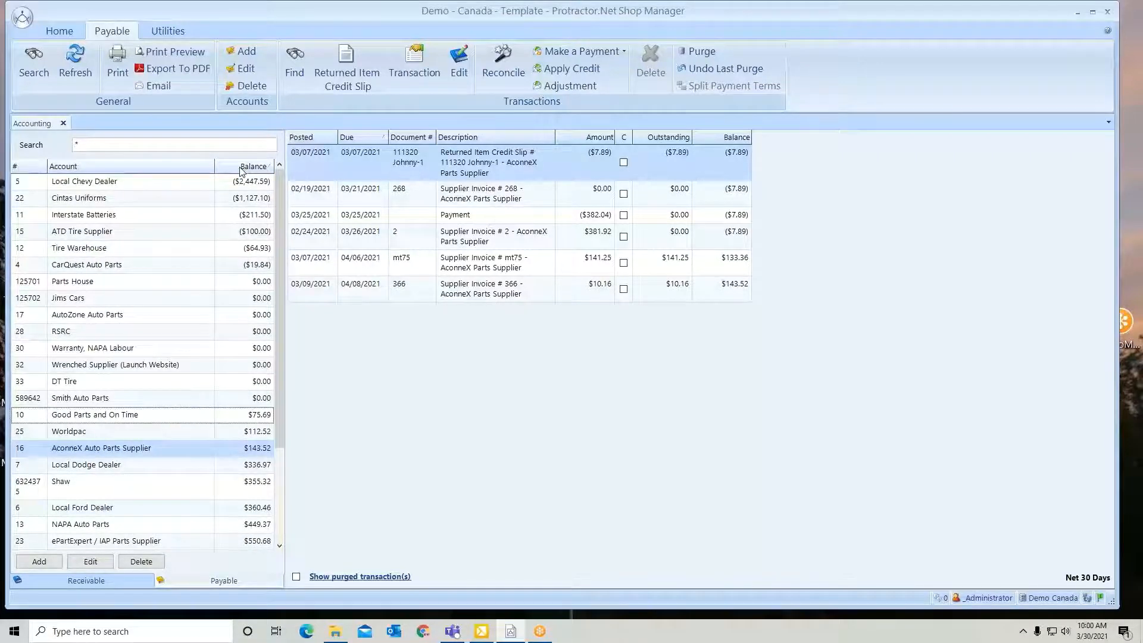
pyautogui.click(242, 171)
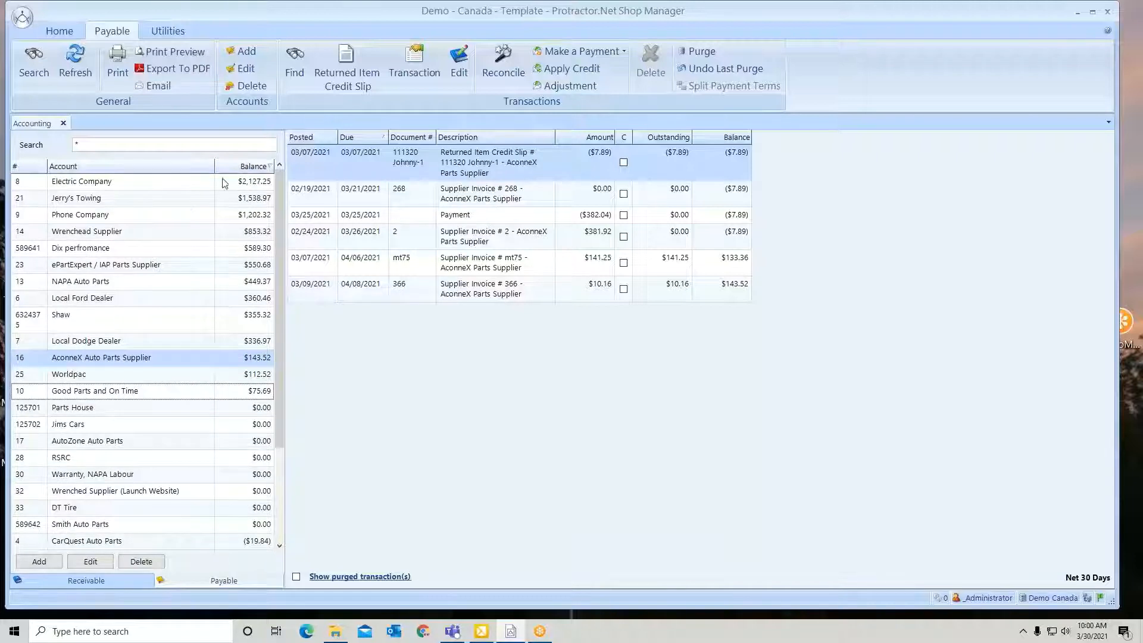
pyautogui.click(91, 285)
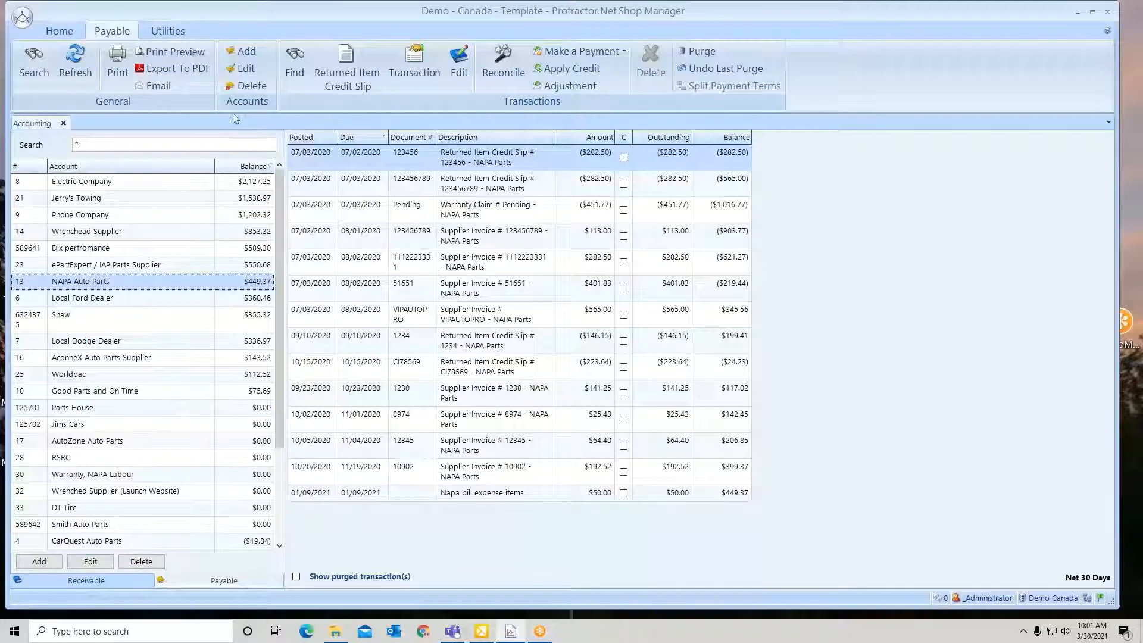
# Examine the new payable account options and the NAPA Auto Parts account details, leaving both without saving
pyautogui.click(249, 56)
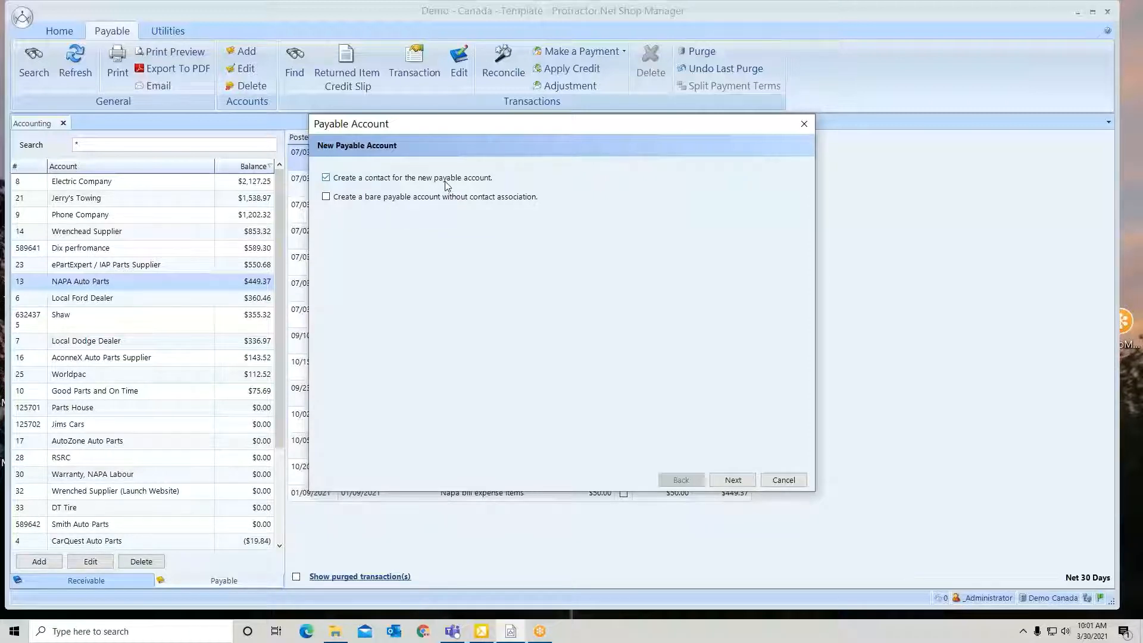
pyautogui.click(788, 478)
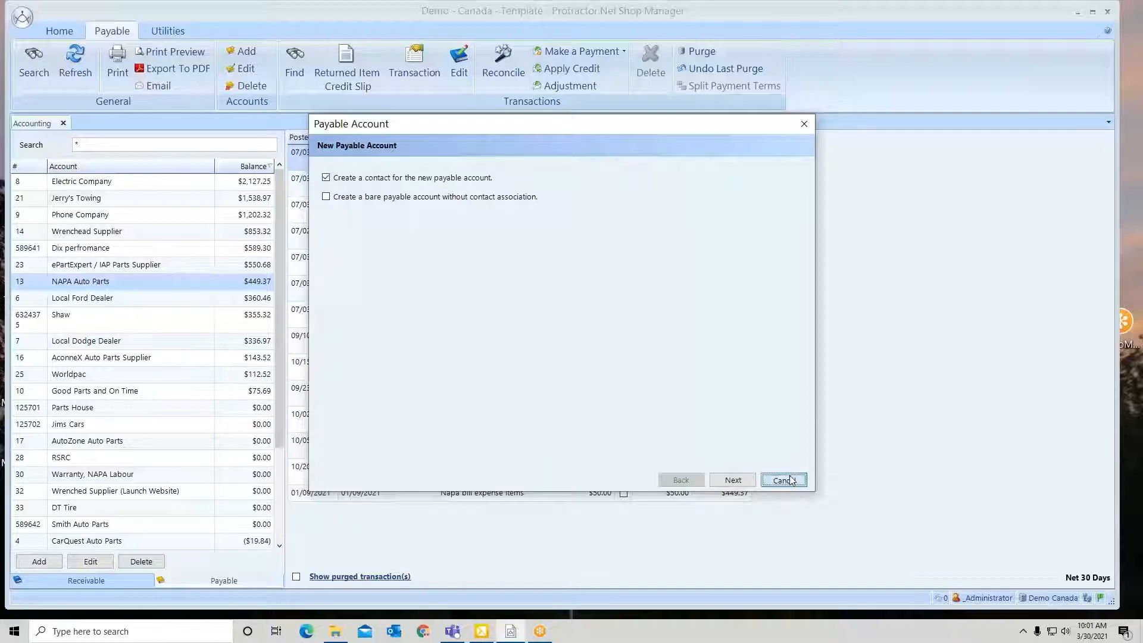
pyautogui.click(240, 70)
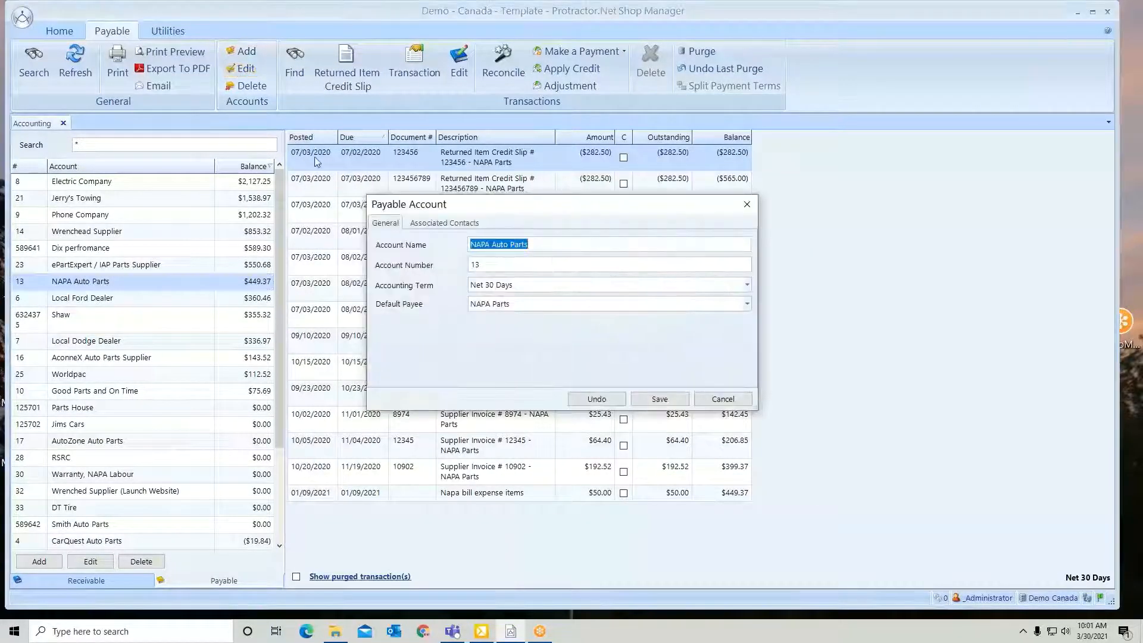
pyautogui.press('Tab')
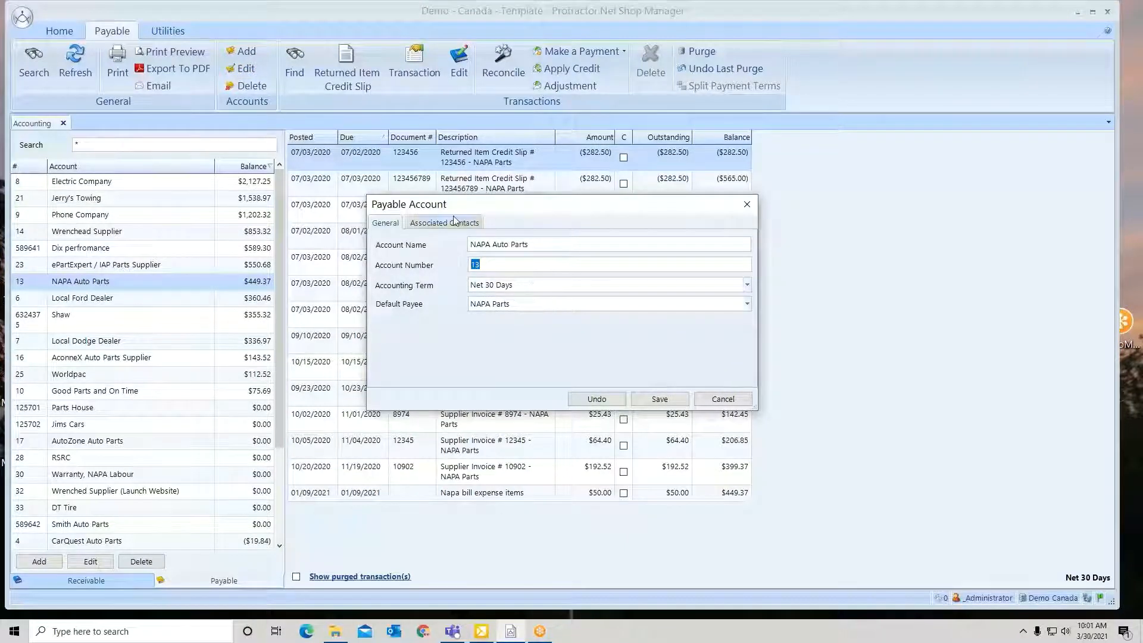
pyautogui.click(723, 399)
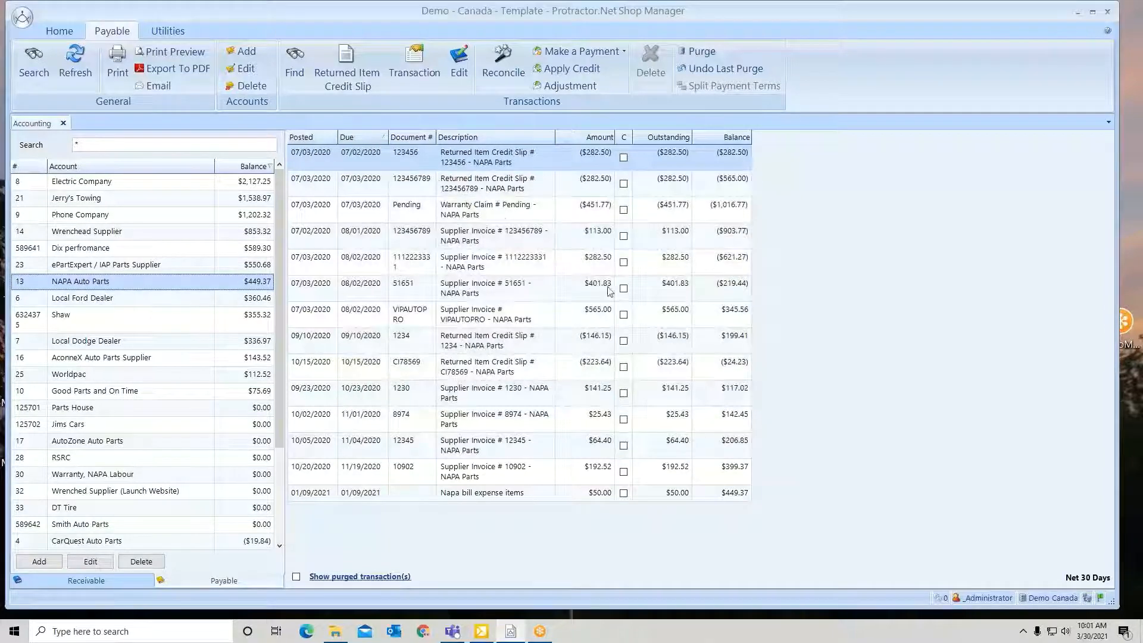
# Try to delete the NAPA Auto Parts payable account, confirming with "yes"
pyautogui.click(259, 89)
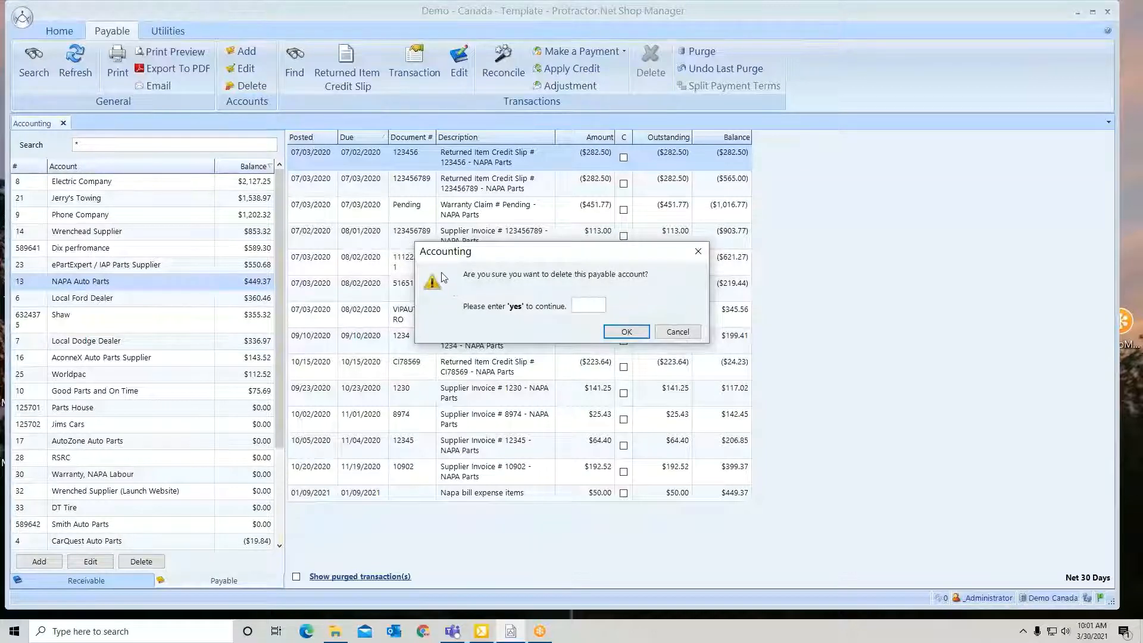
pyautogui.write('yes')
pyautogui.click(630, 333)
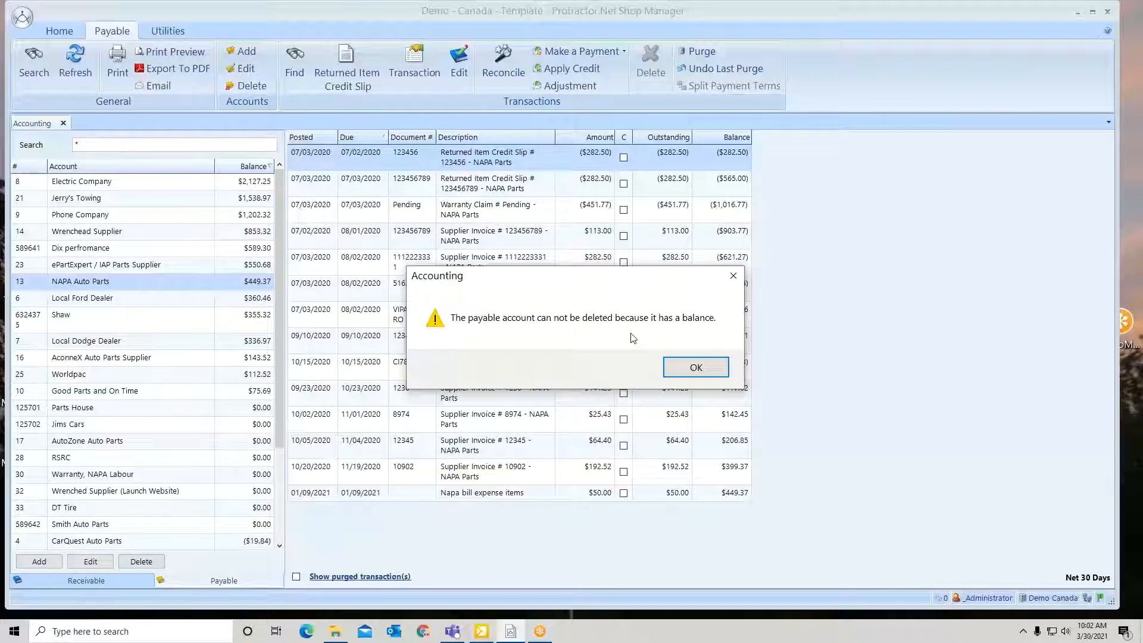
pyautogui.click(686, 364)
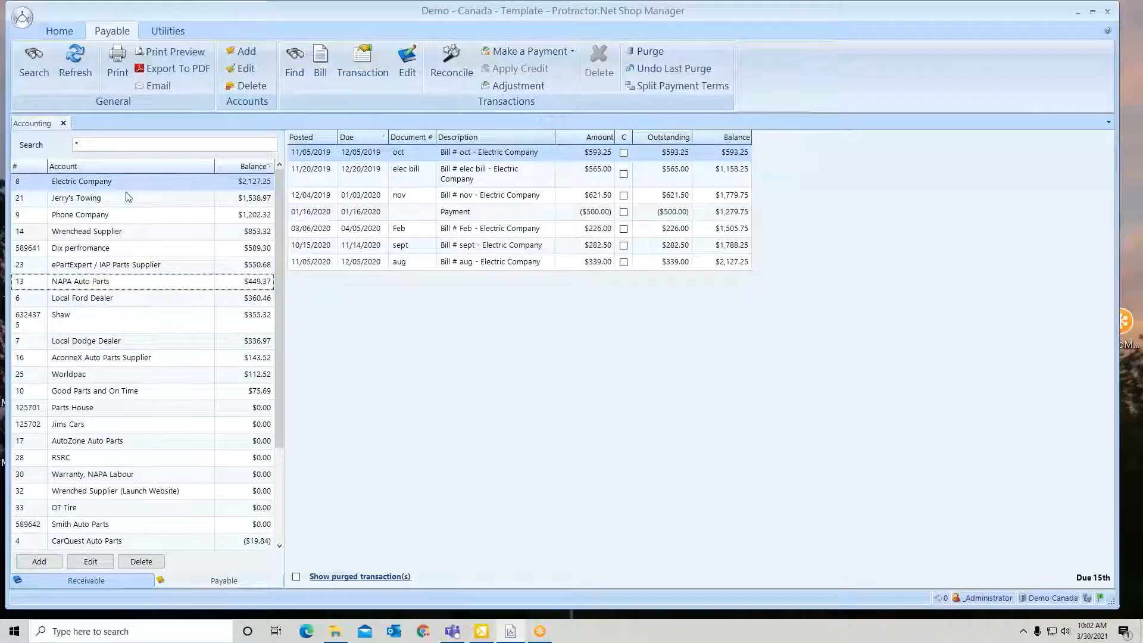
# Find all NAPA Auto Parts transactions whose Document # contains 8974 and select the matching supplier invoice
pyautogui.click(124, 282)
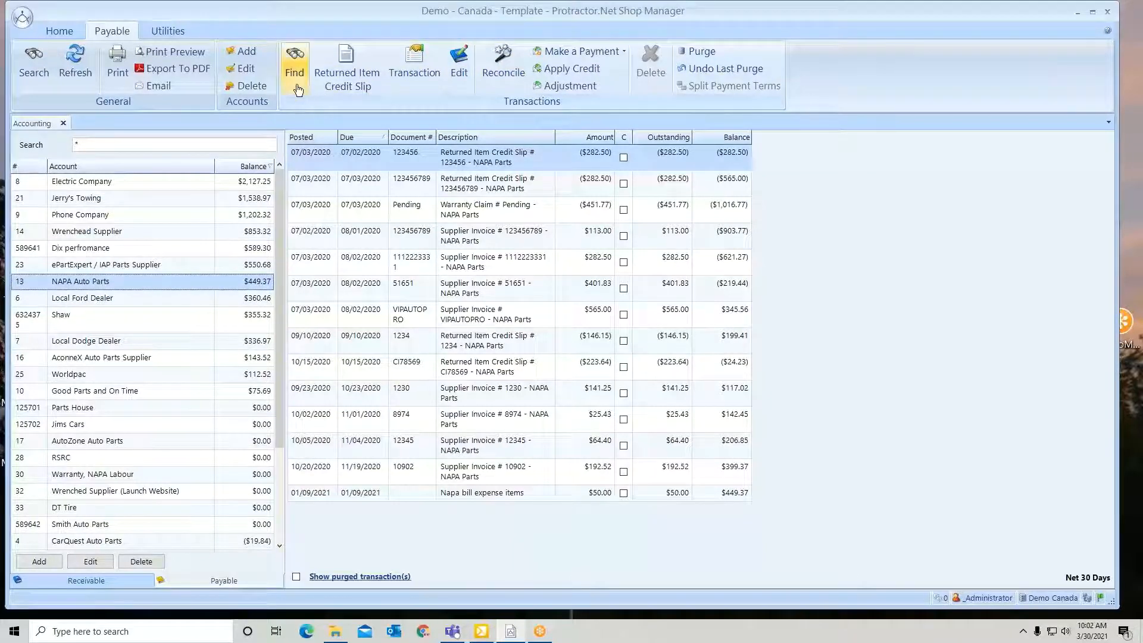
pyautogui.click(295, 63)
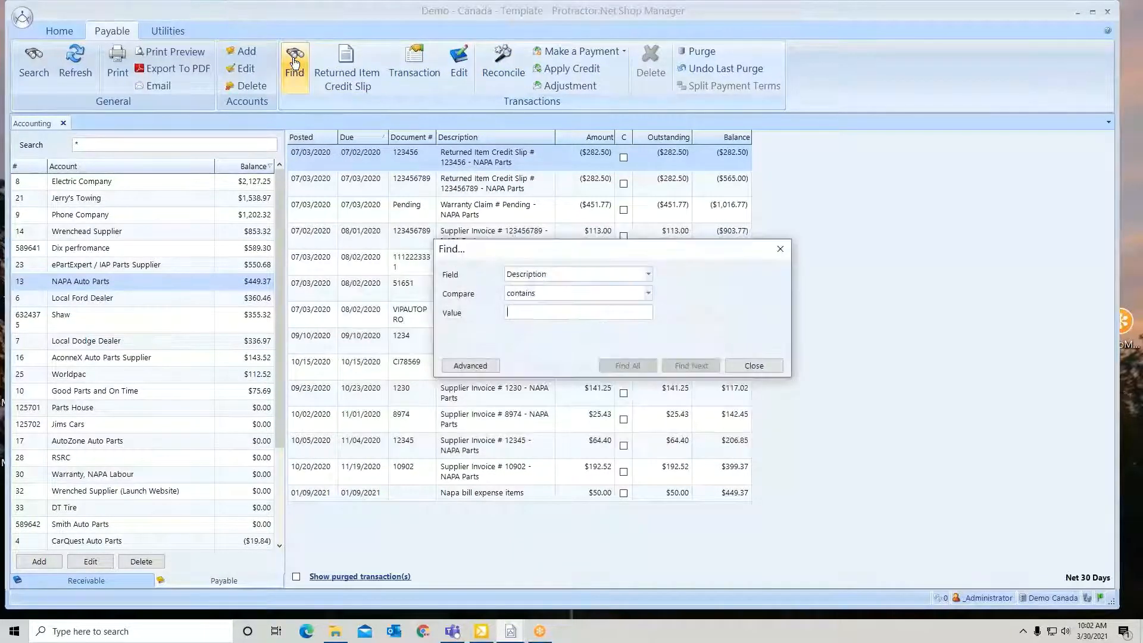
pyautogui.click(573, 275)
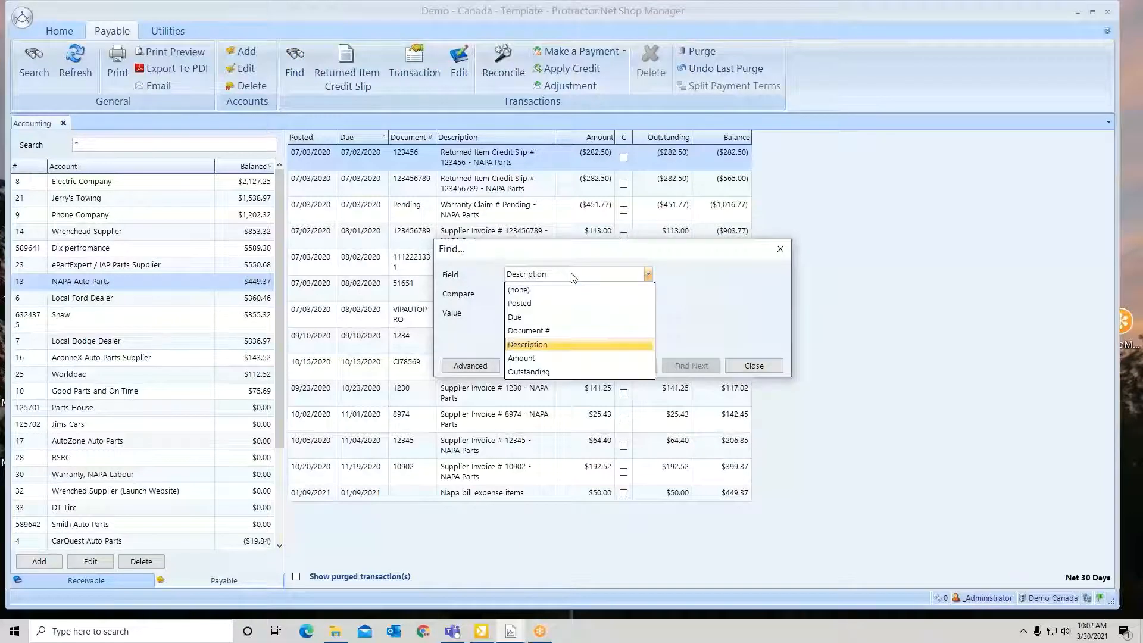
pyautogui.click(535, 331)
pyautogui.click(531, 312)
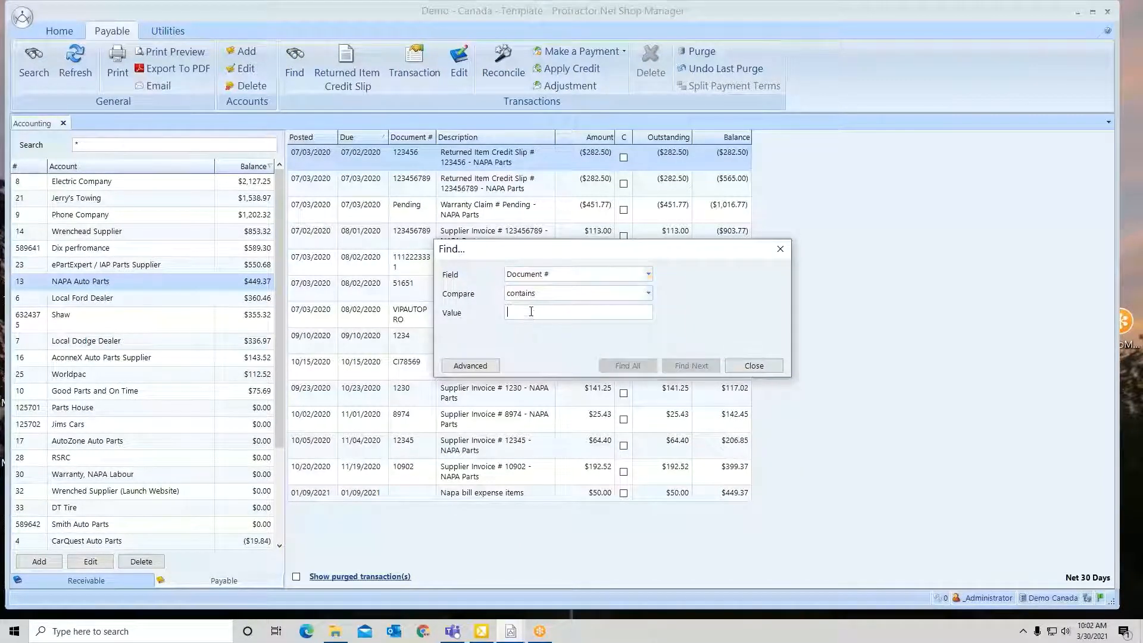
pyautogui.write('8974')
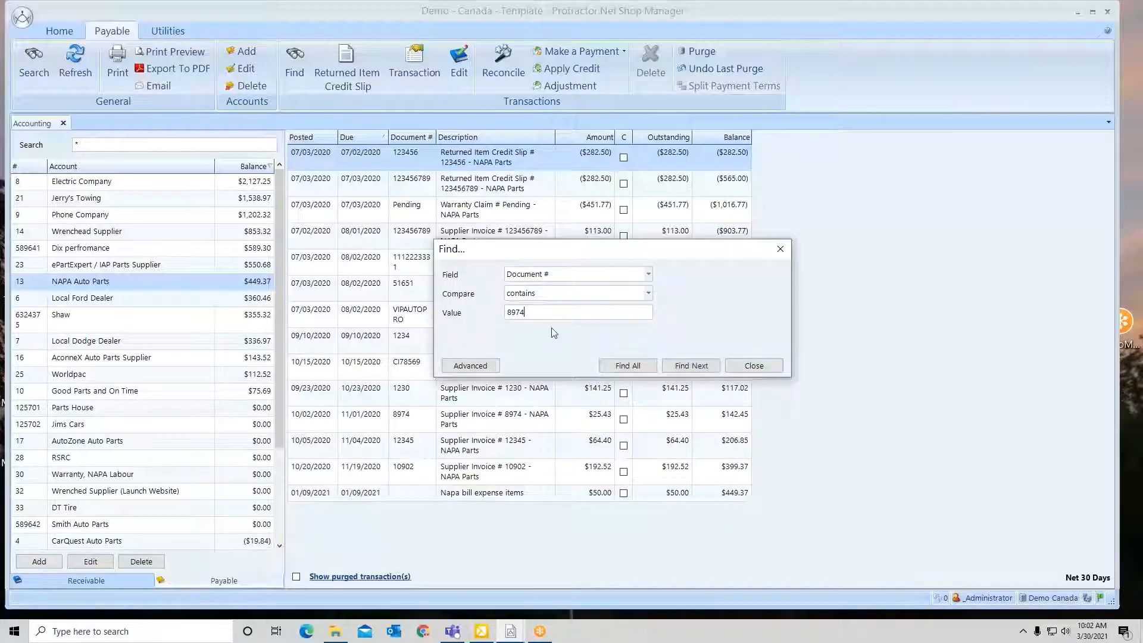
pyautogui.click(625, 367)
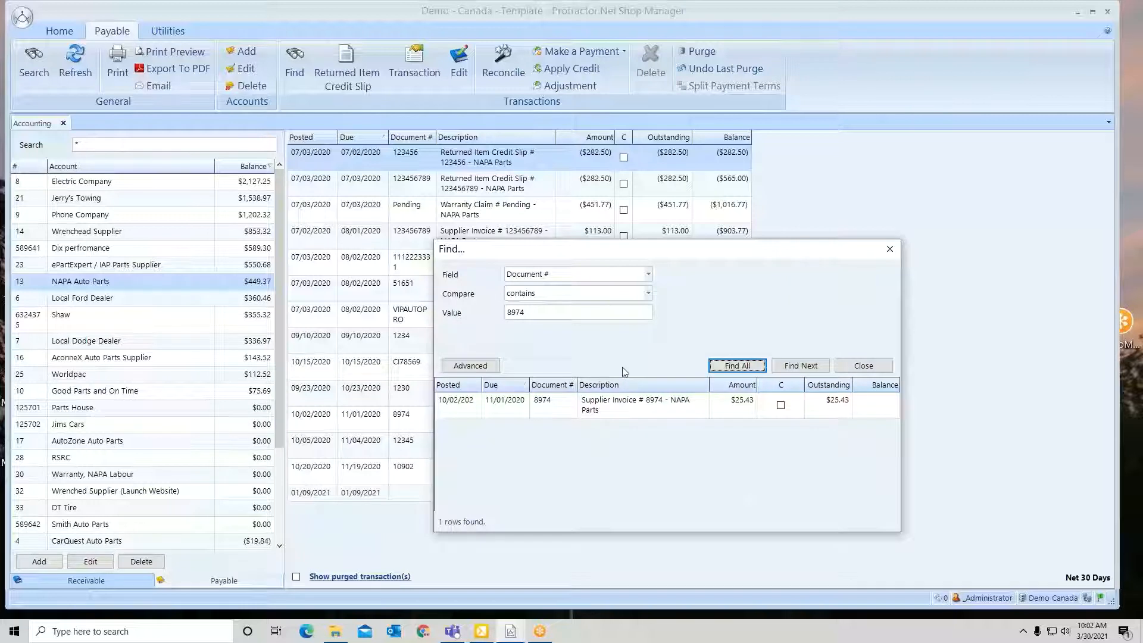
pyautogui.click(476, 411)
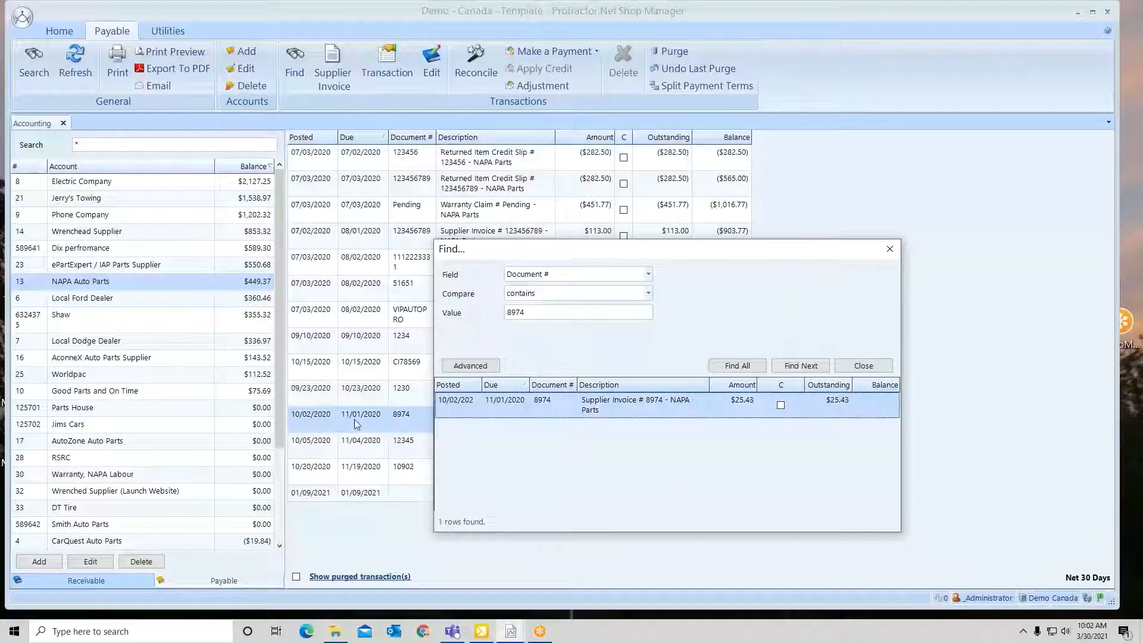
# Open the supplier invoice for document 8974 and undo its posting, entering the requested confirmation code
pyautogui.click(864, 366)
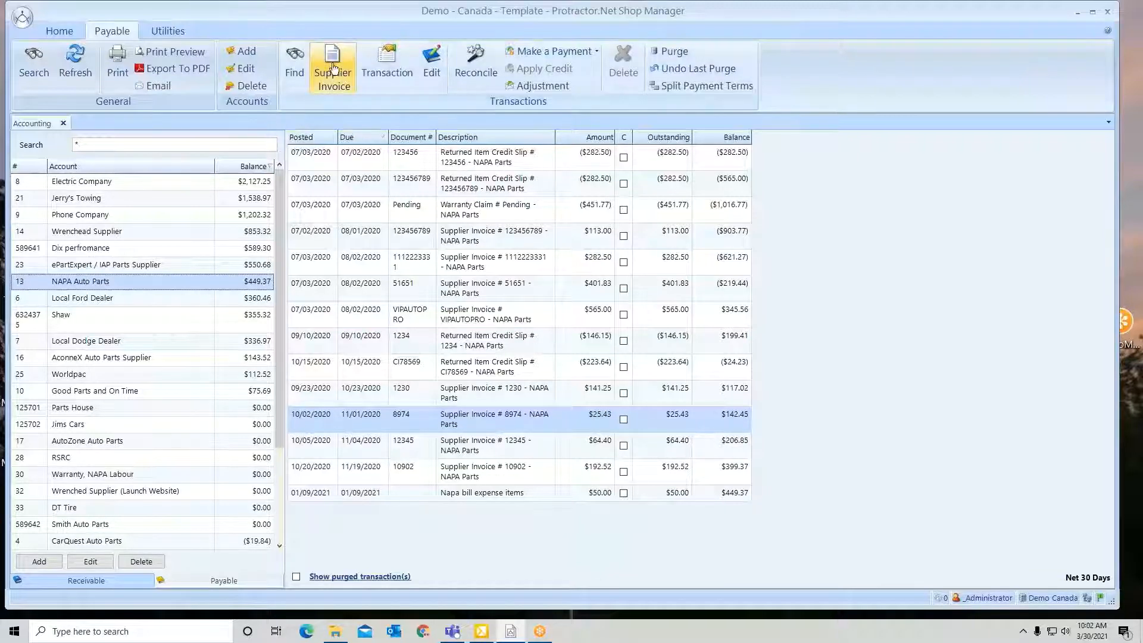
pyautogui.click(333, 70)
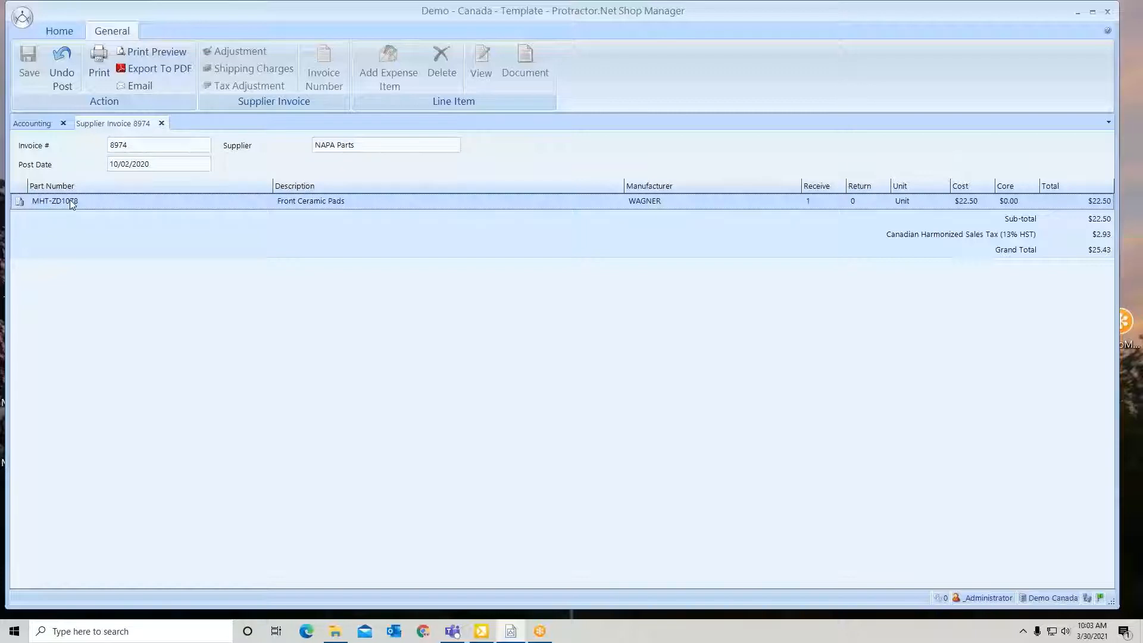
pyautogui.click(62, 68)
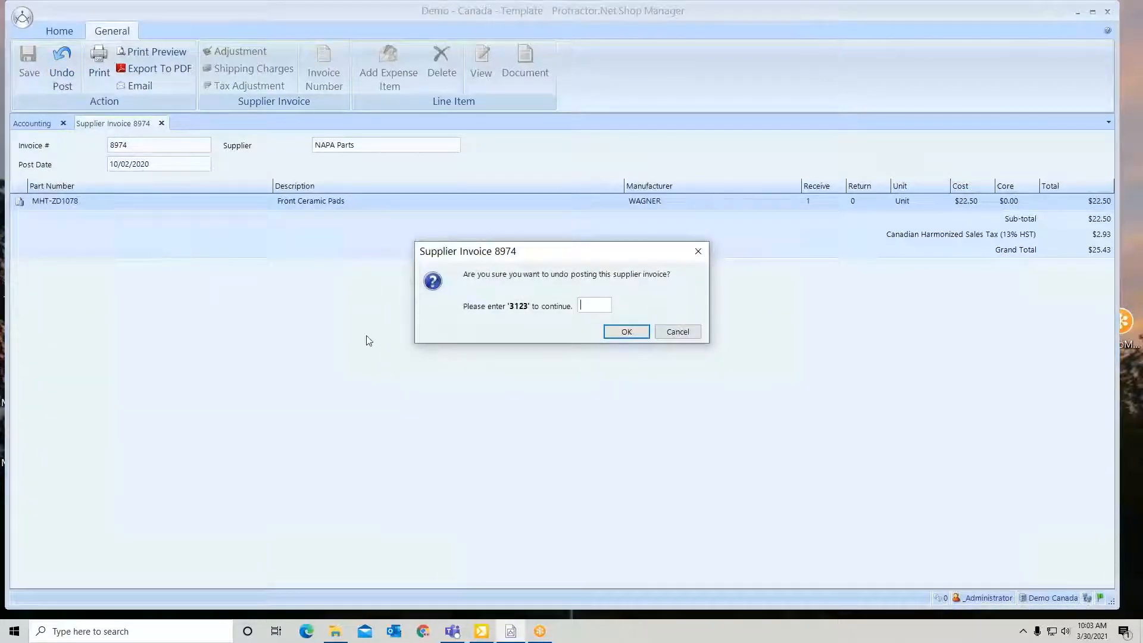
pyautogui.write('3123')
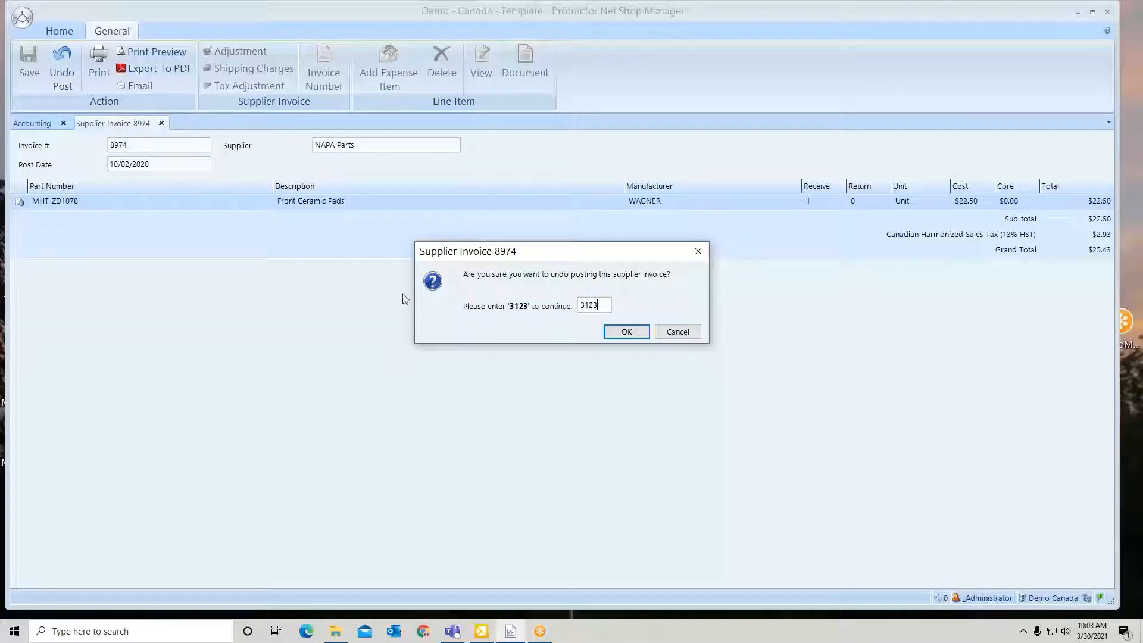
pyautogui.click(627, 332)
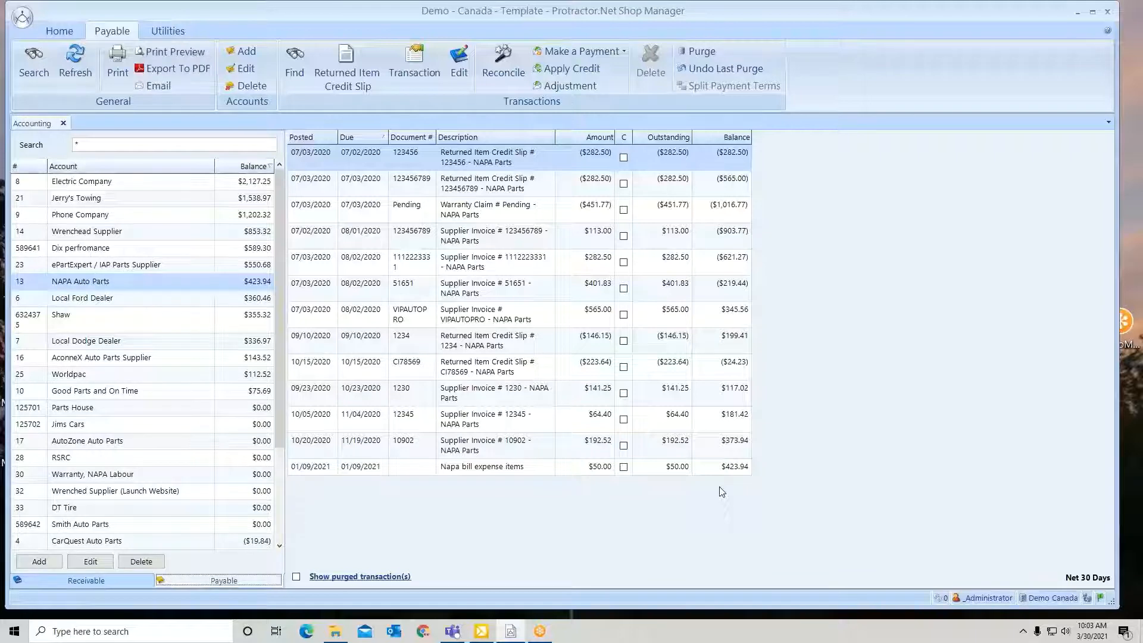
# Search the supplier invoices in Purchases for supplier NAPA Parts with the status Not Posted
pyautogui.click(60, 30)
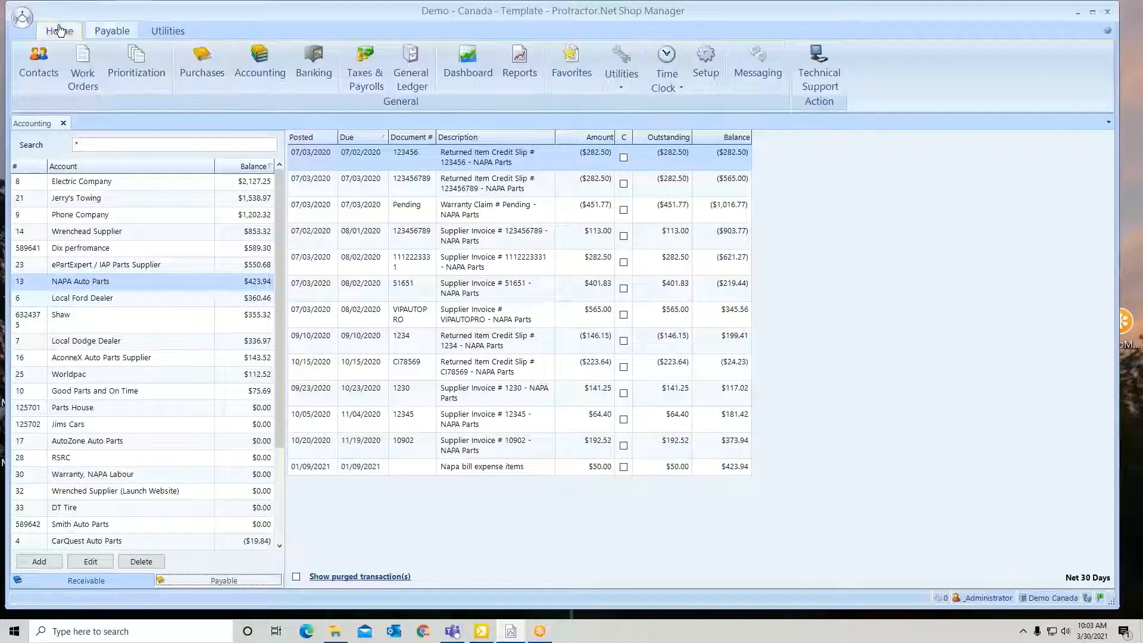
pyautogui.click(203, 61)
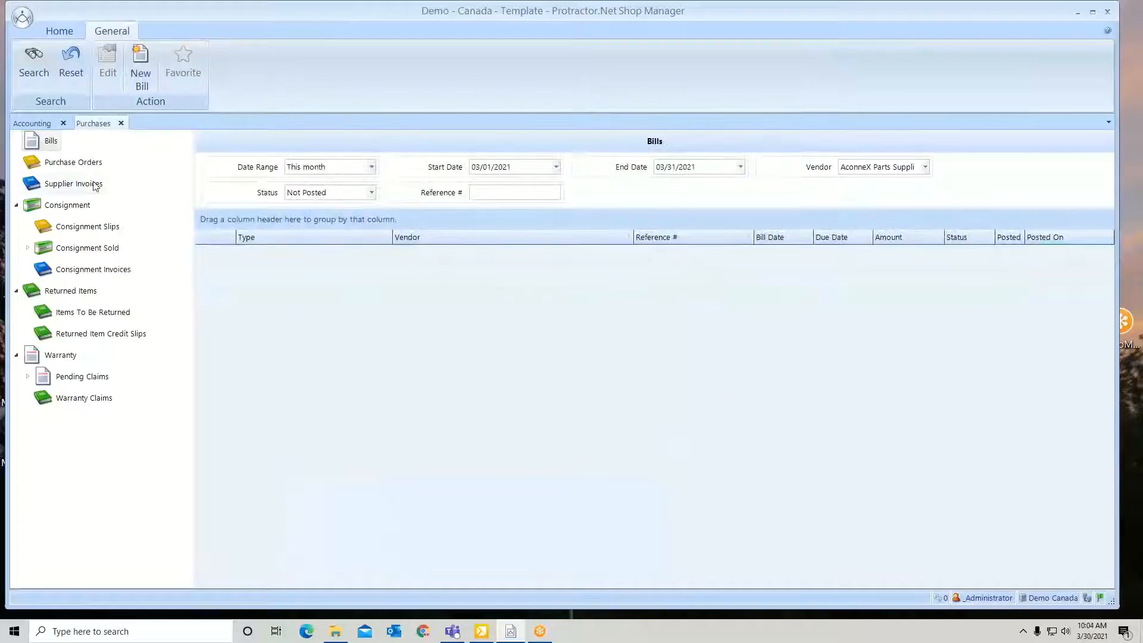
pyautogui.click(73, 183)
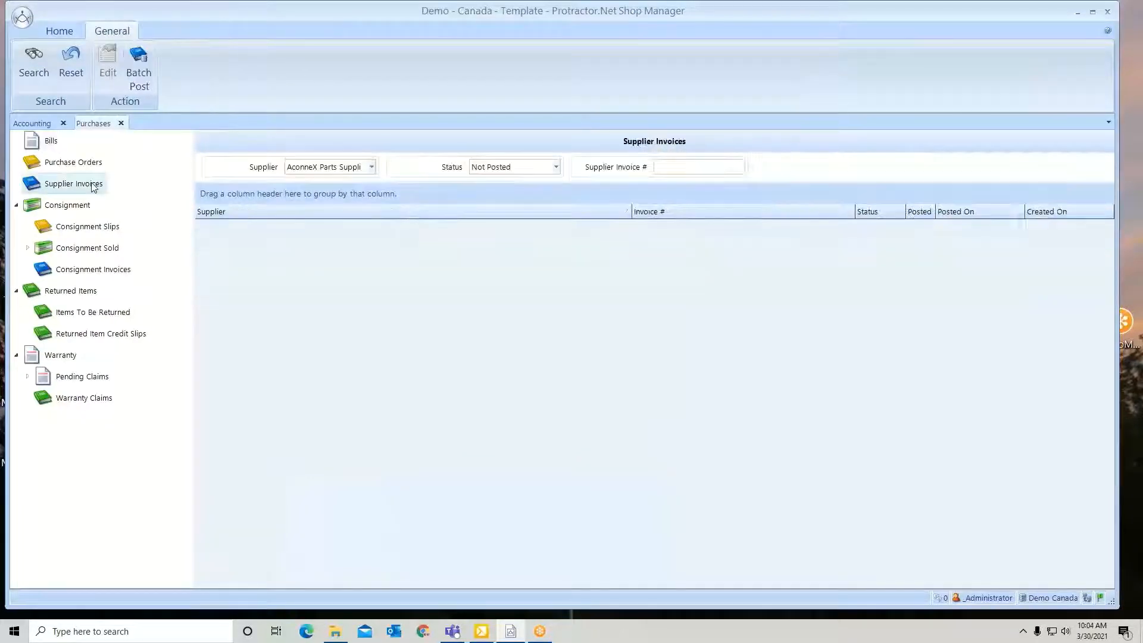
pyautogui.click(372, 167)
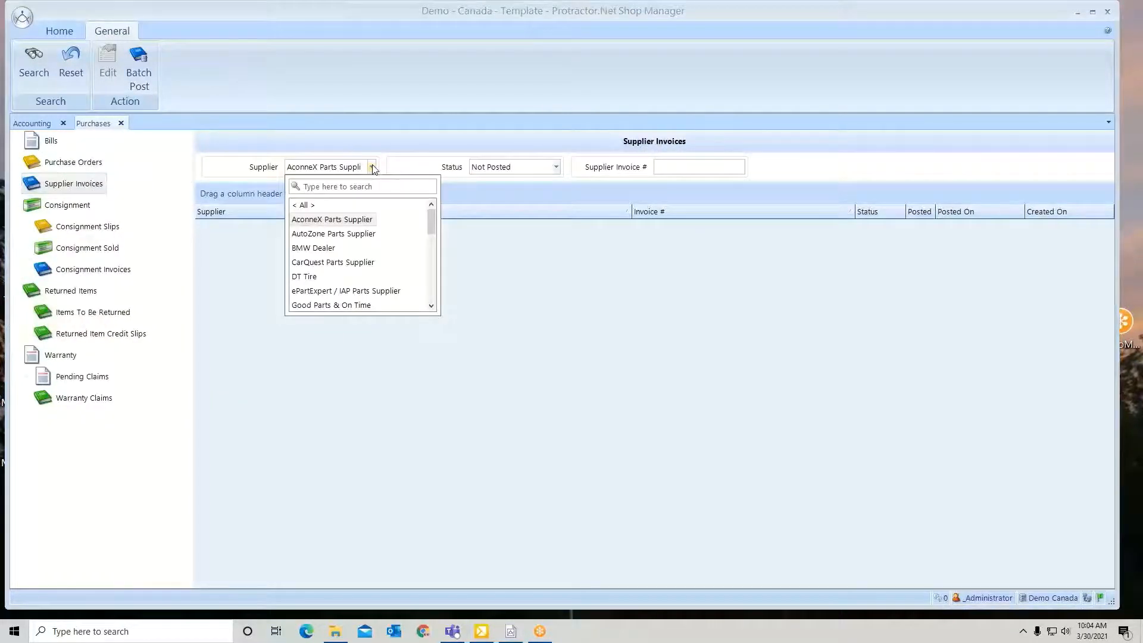
pyautogui.write('napa')
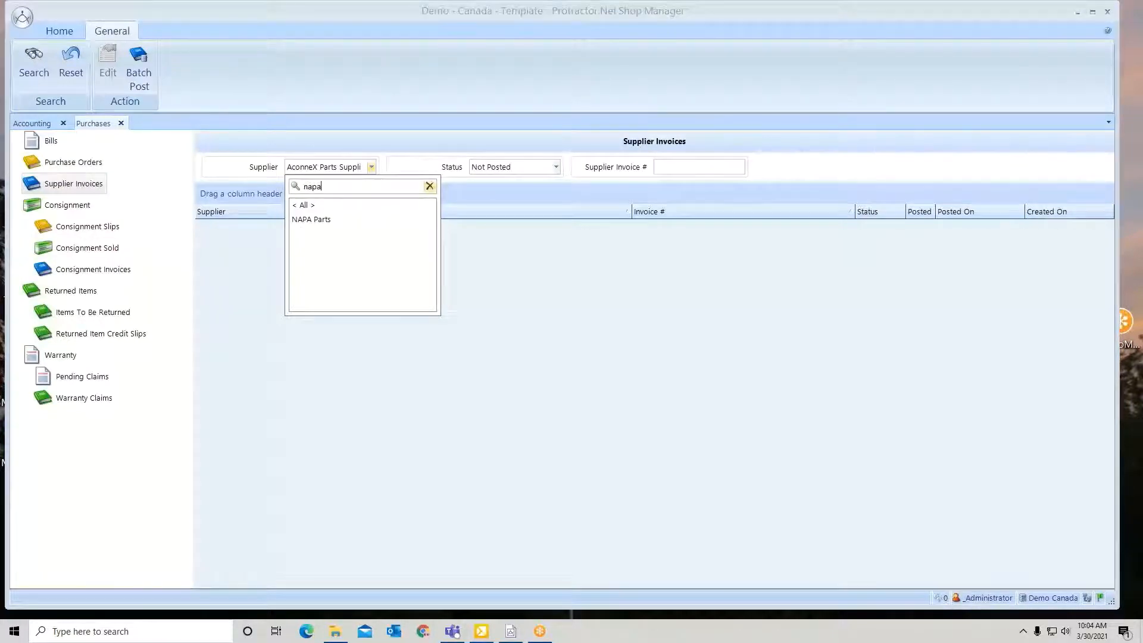
pyautogui.click(316, 222)
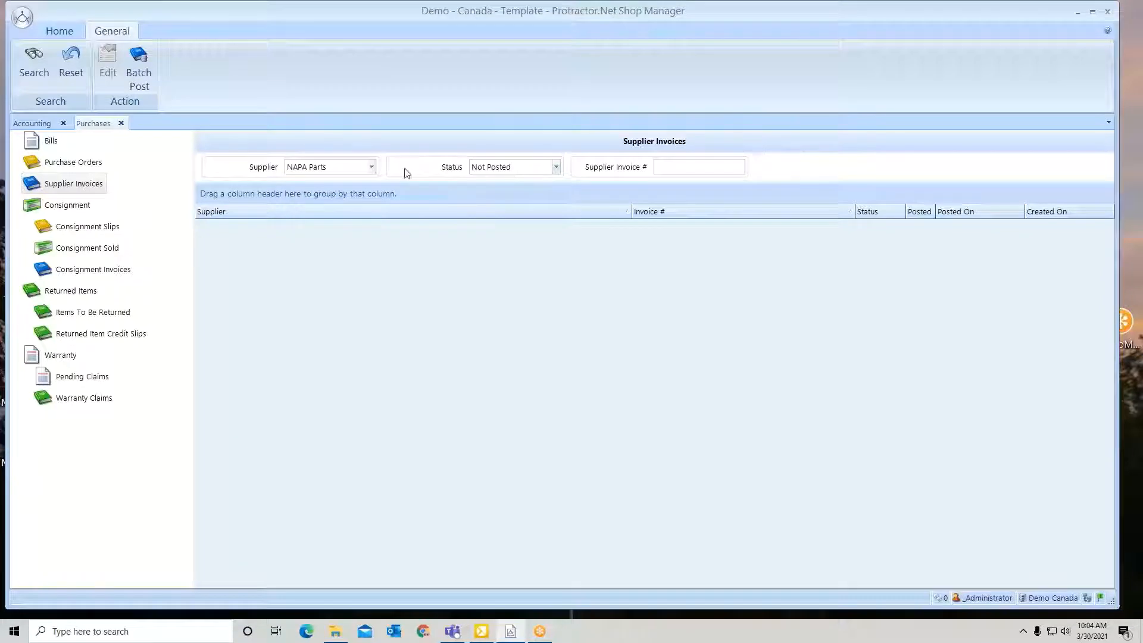
pyautogui.click(34, 60)
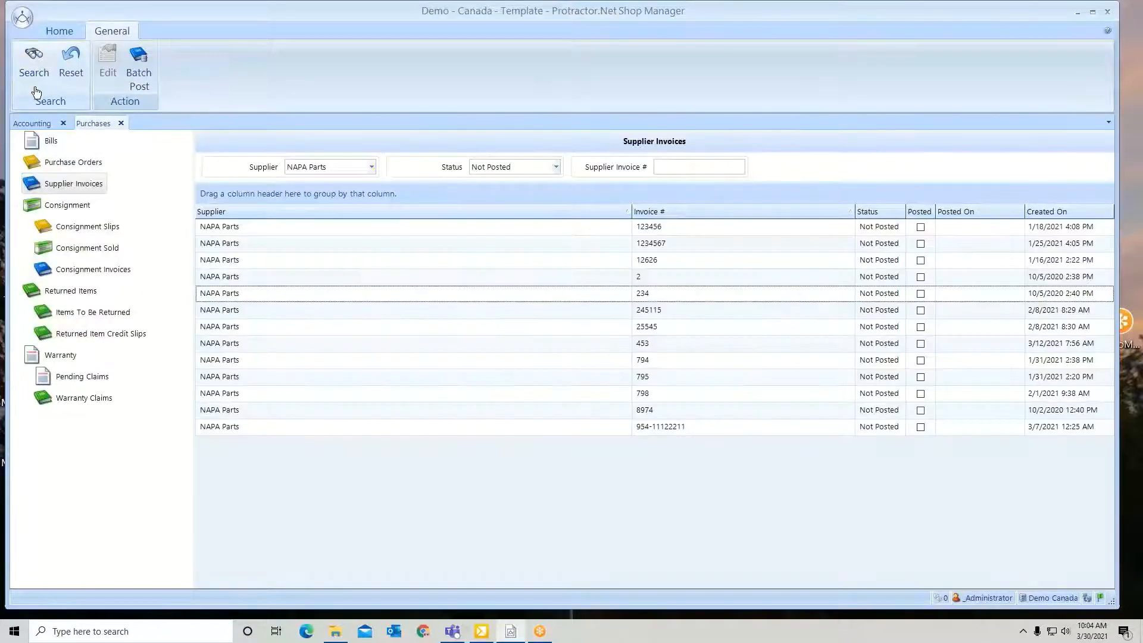
# Open supplier invoice 8974 and post it with its 10/02/2020 date, entering the confirmation code for the back-dated transaction
pyautogui.click(661, 413)
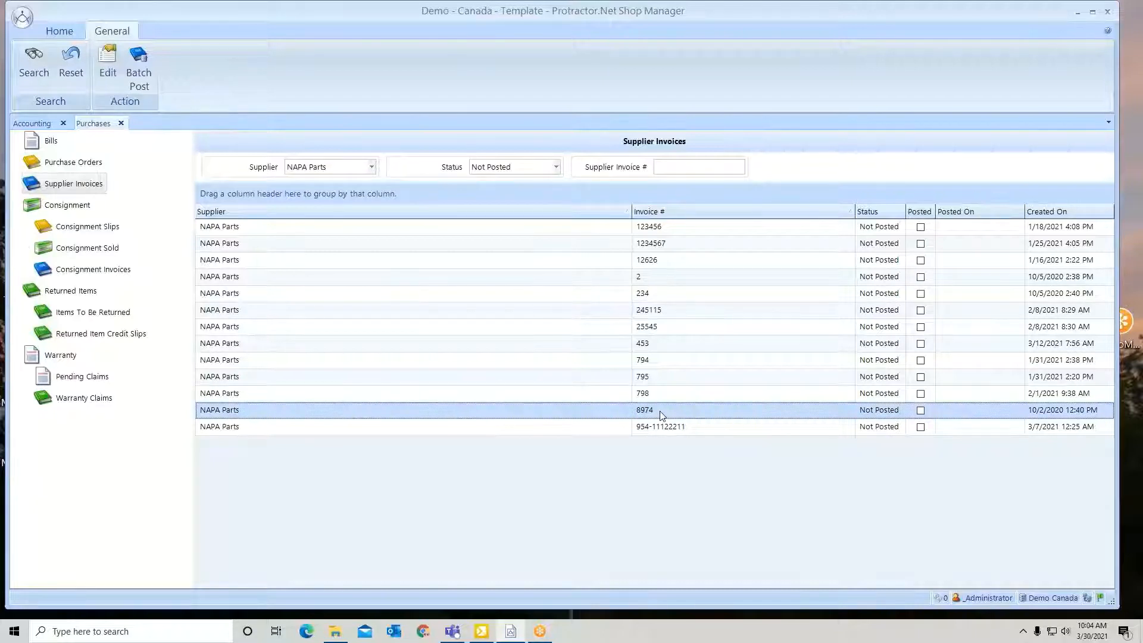
pyautogui.doubleClick(661, 413)
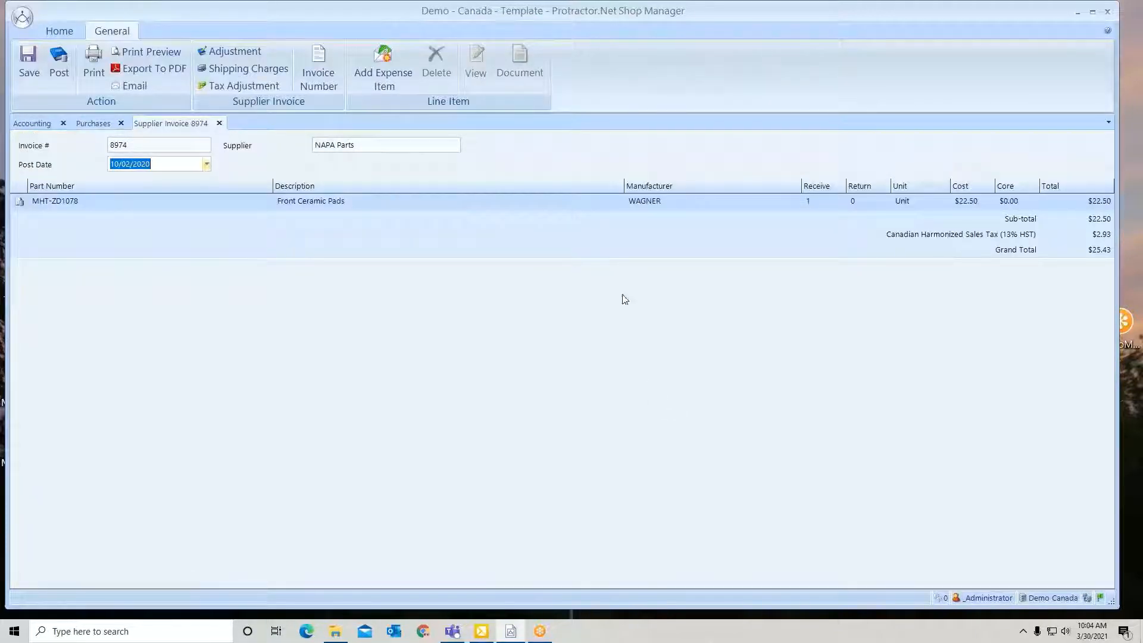
pyautogui.click(596, 205)
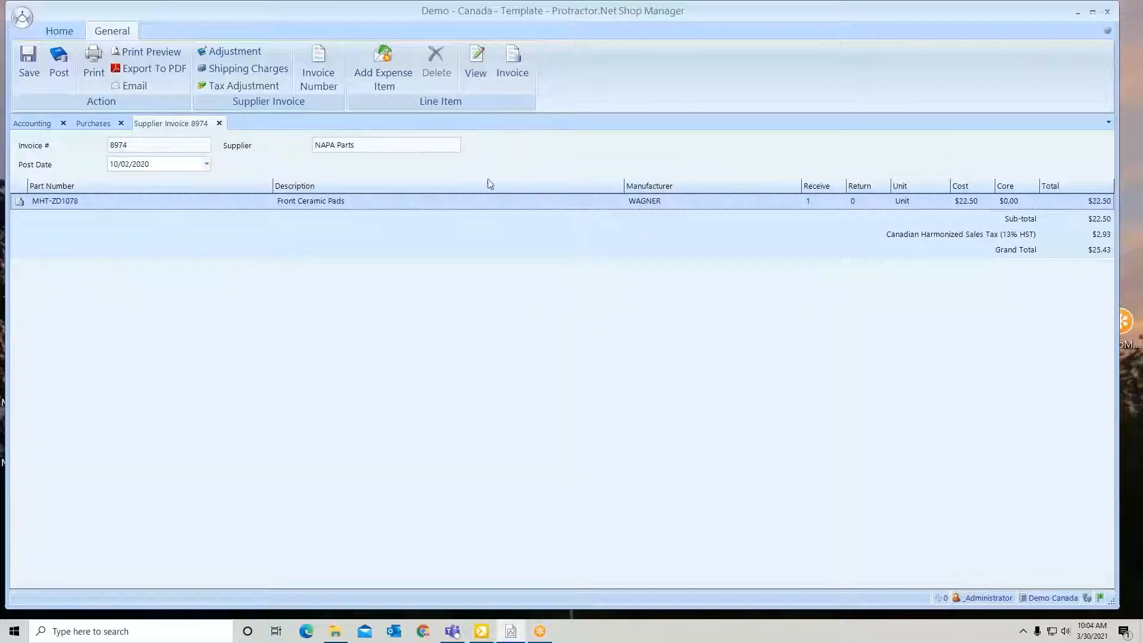
pyautogui.click(62, 66)
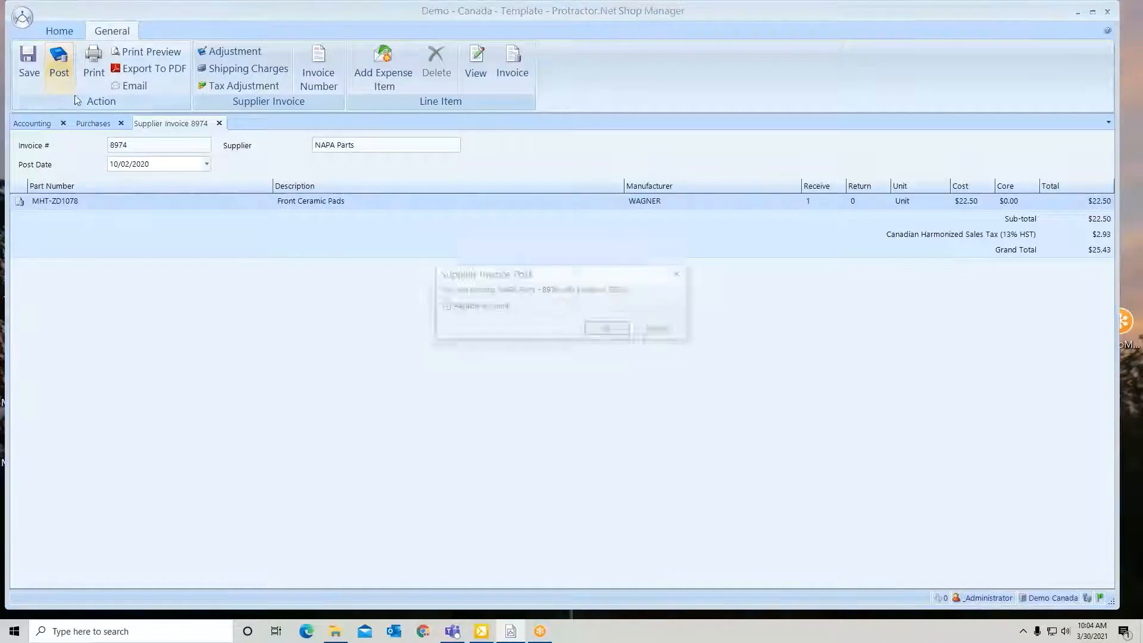
pyautogui.click(609, 331)
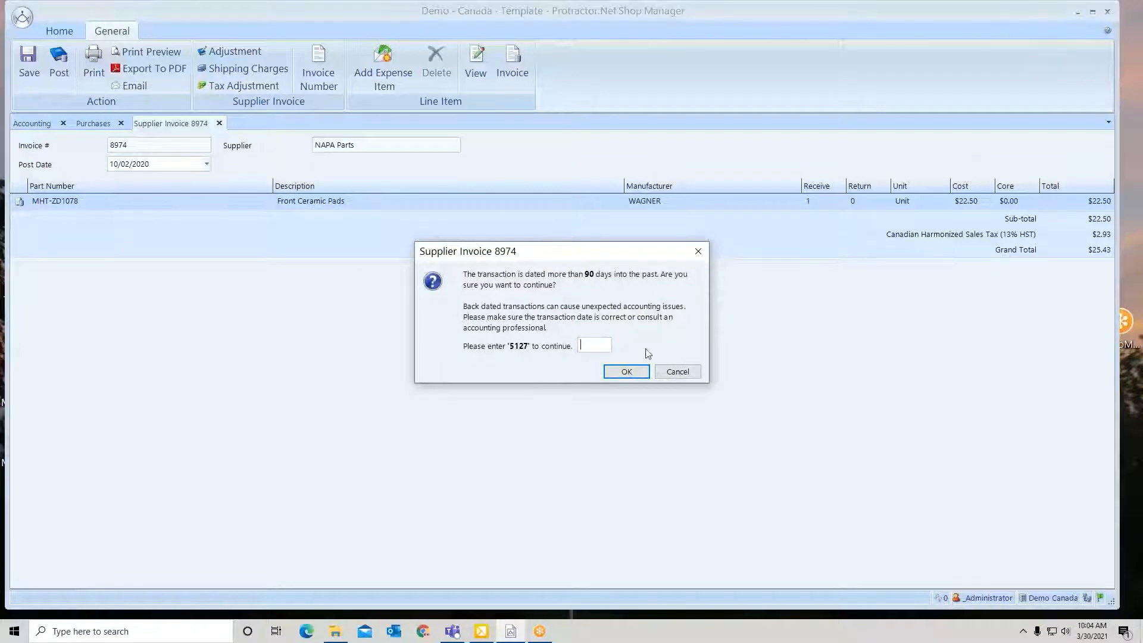
pyautogui.write('5127')
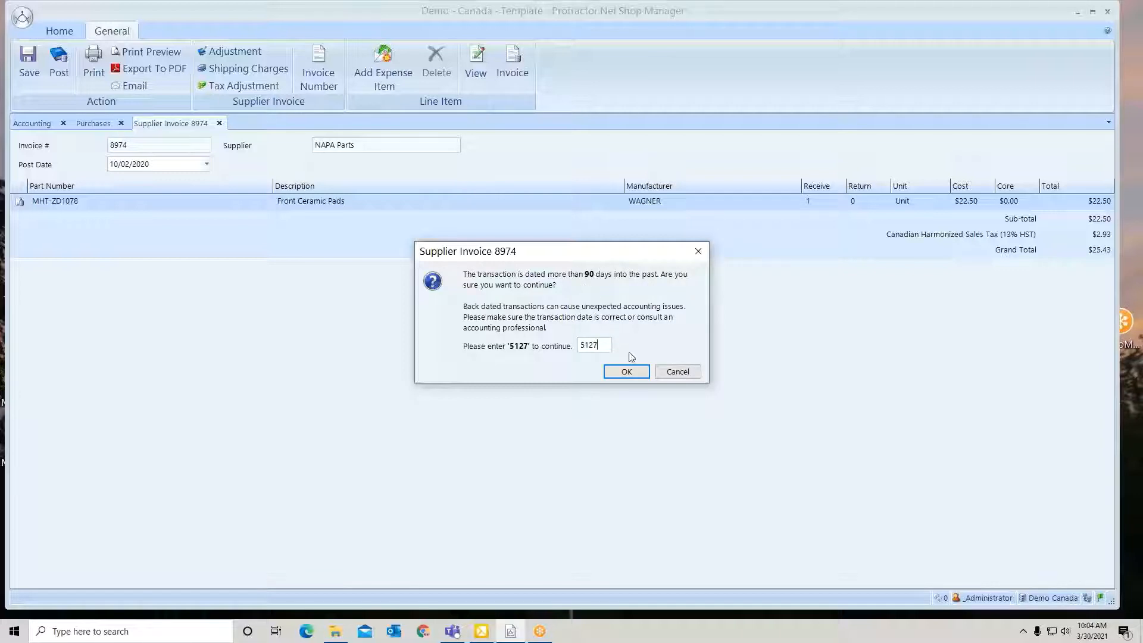
pyautogui.click(630, 375)
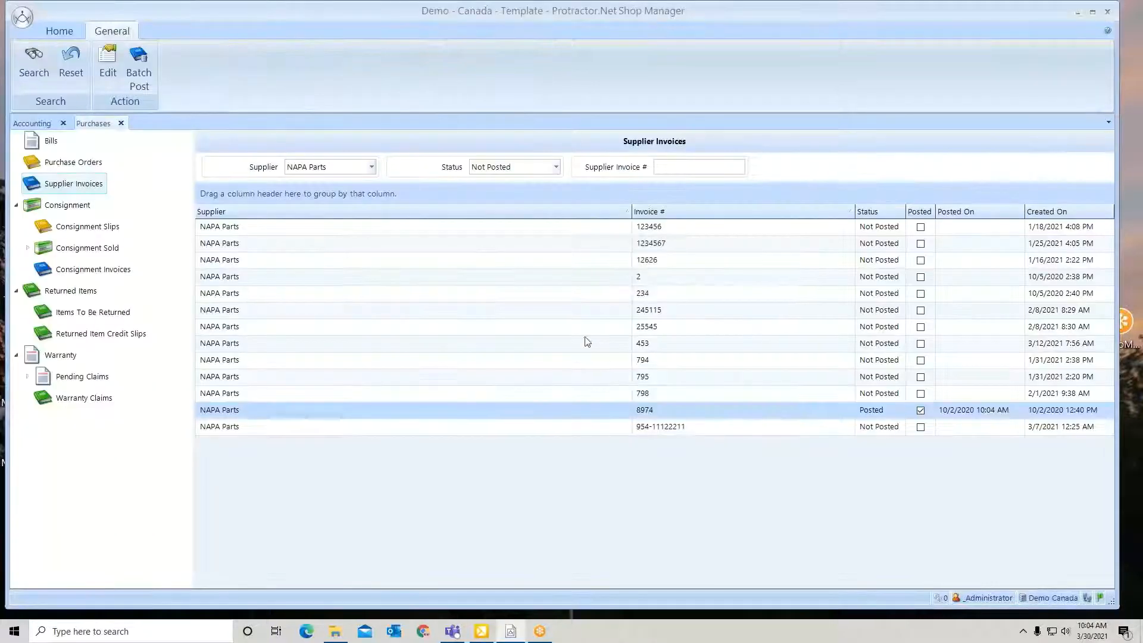
# Return to Accounting, refresh the payable accounts and select supplier invoice 8974 in the NAPA Auto Parts transactions
pyautogui.click(39, 125)
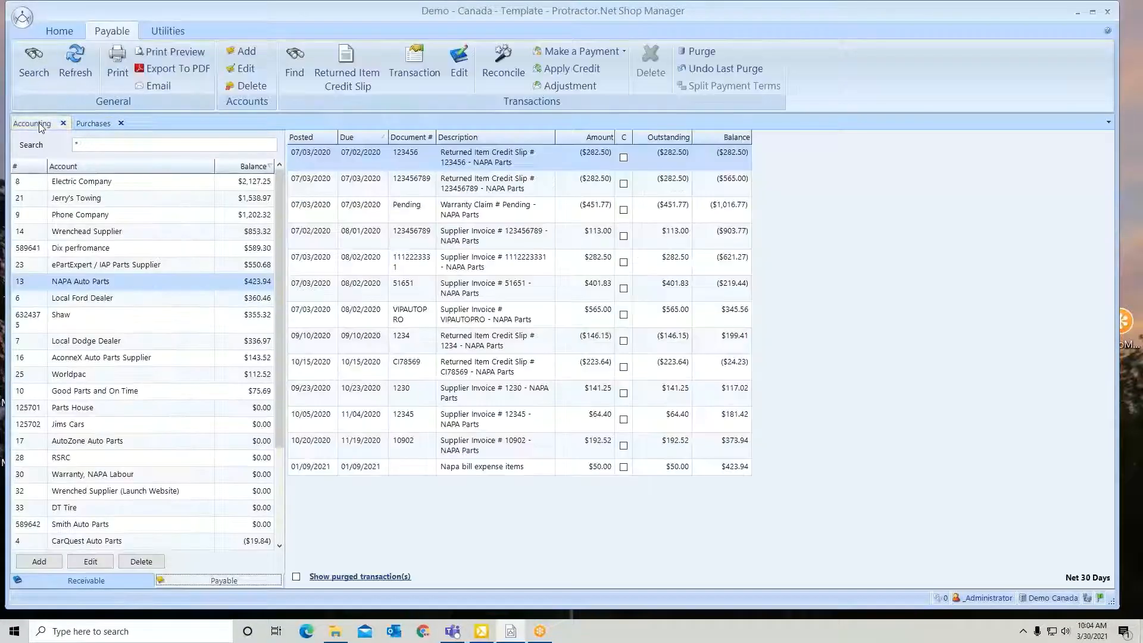
pyautogui.click(73, 71)
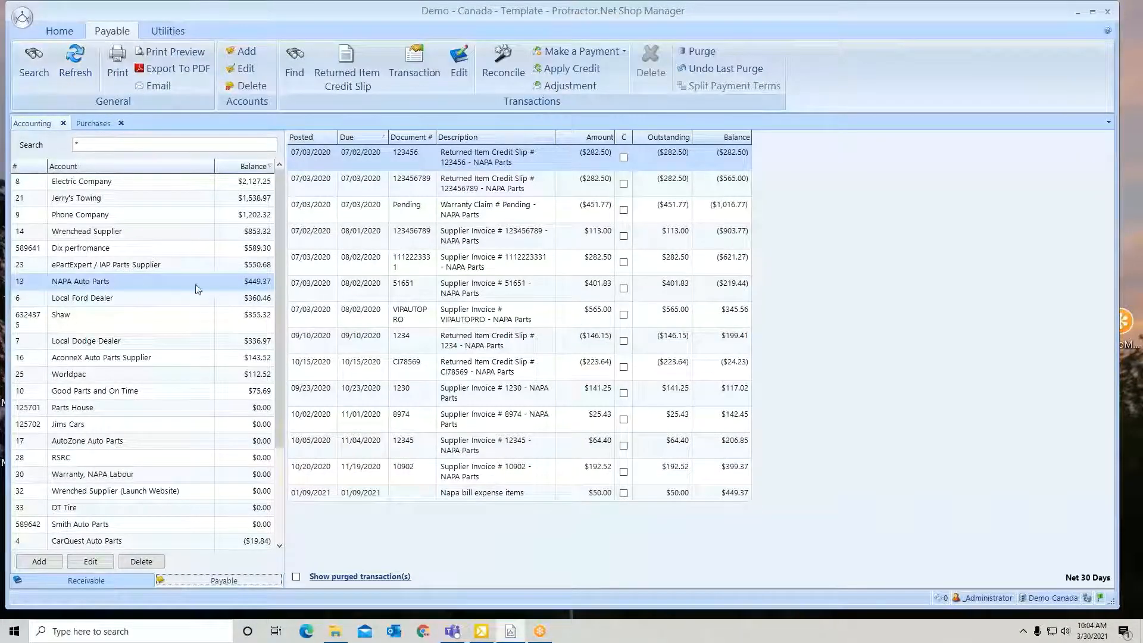
pyautogui.click(414, 423)
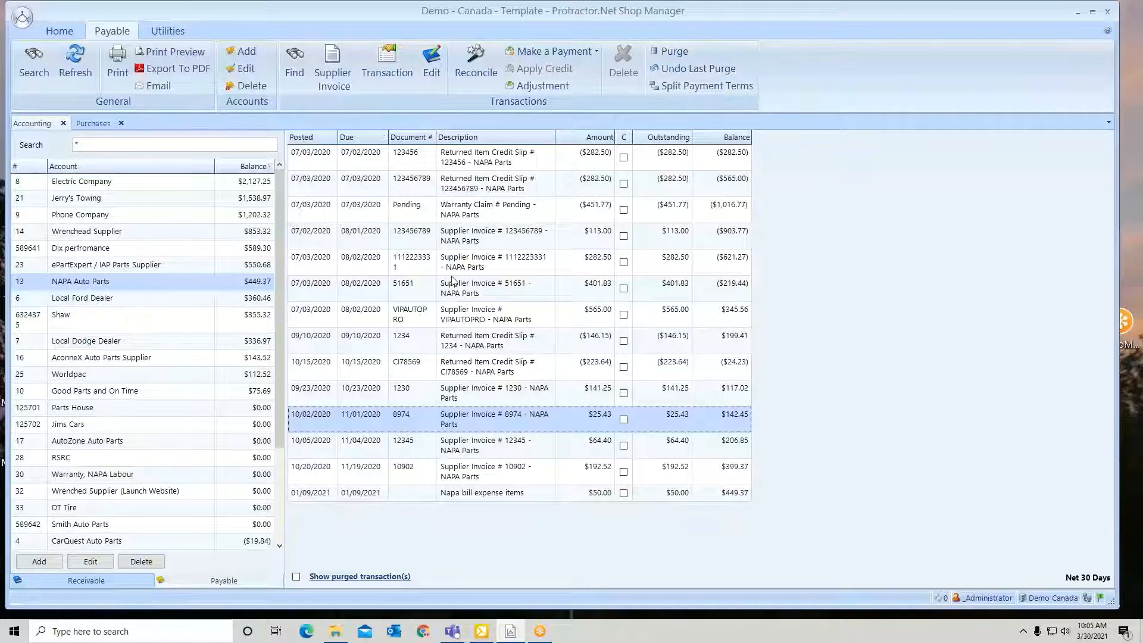
# Make a $25.43 payment for supplier invoice 8974, dated 02/28/2021, using the Visa Company Credit Card
pyautogui.click(540, 54)
pyautogui.click(539, 68)
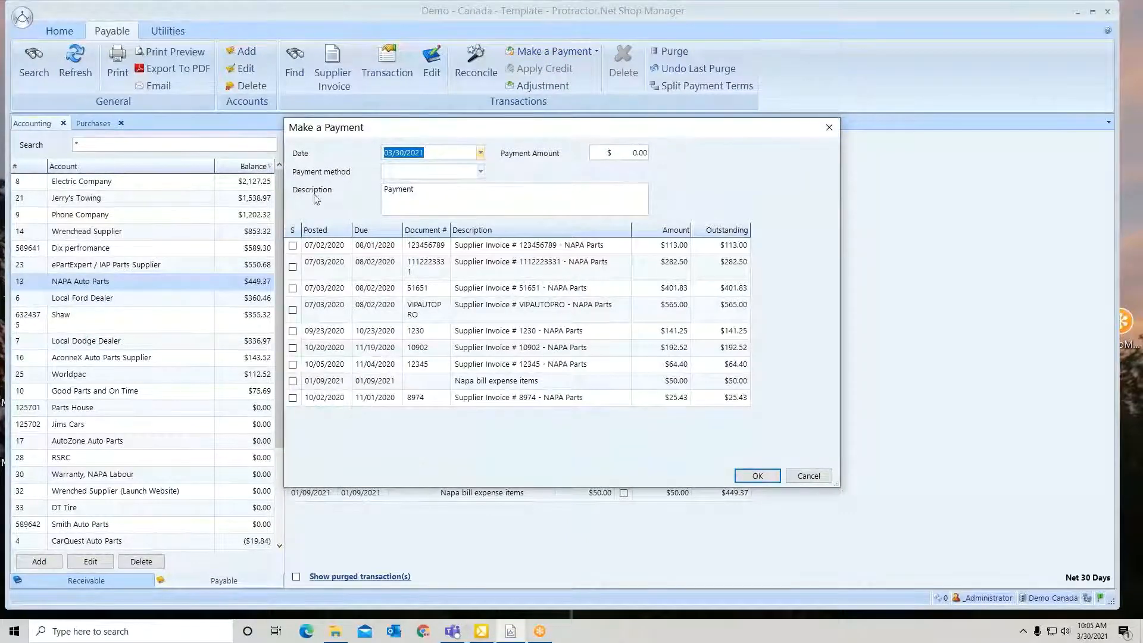
pyautogui.click(292, 398)
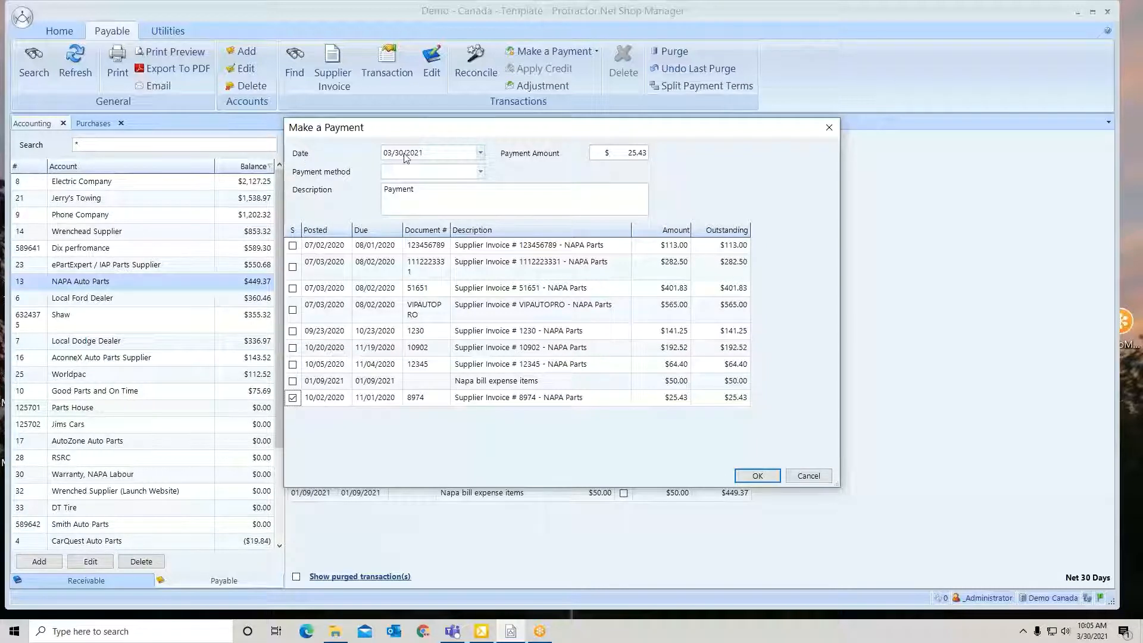
pyautogui.click(481, 153)
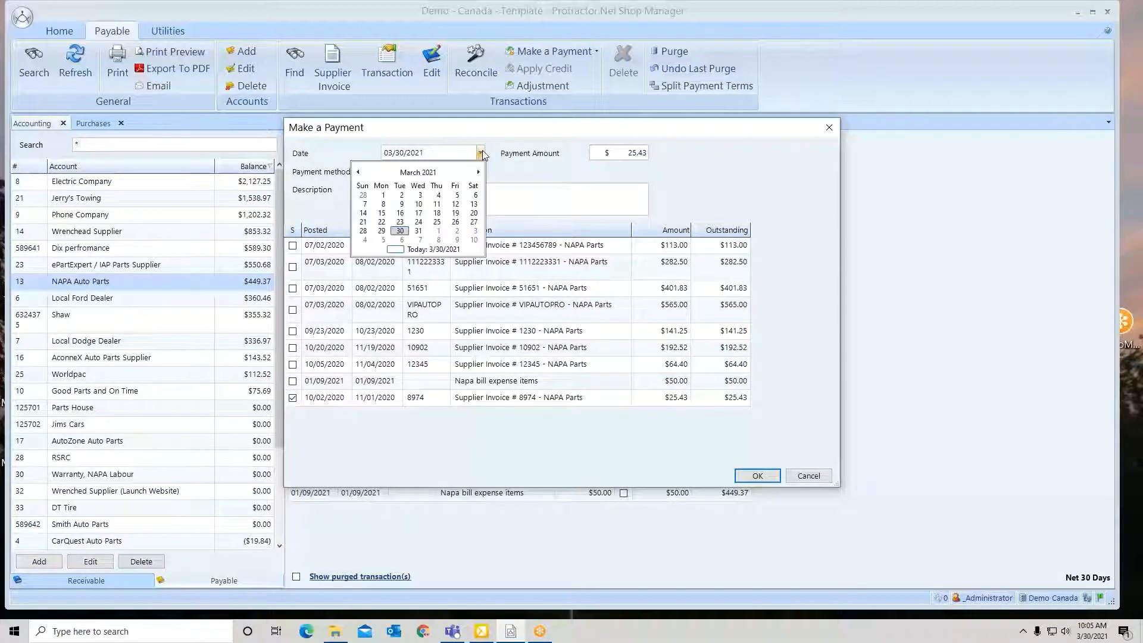
pyautogui.click(359, 196)
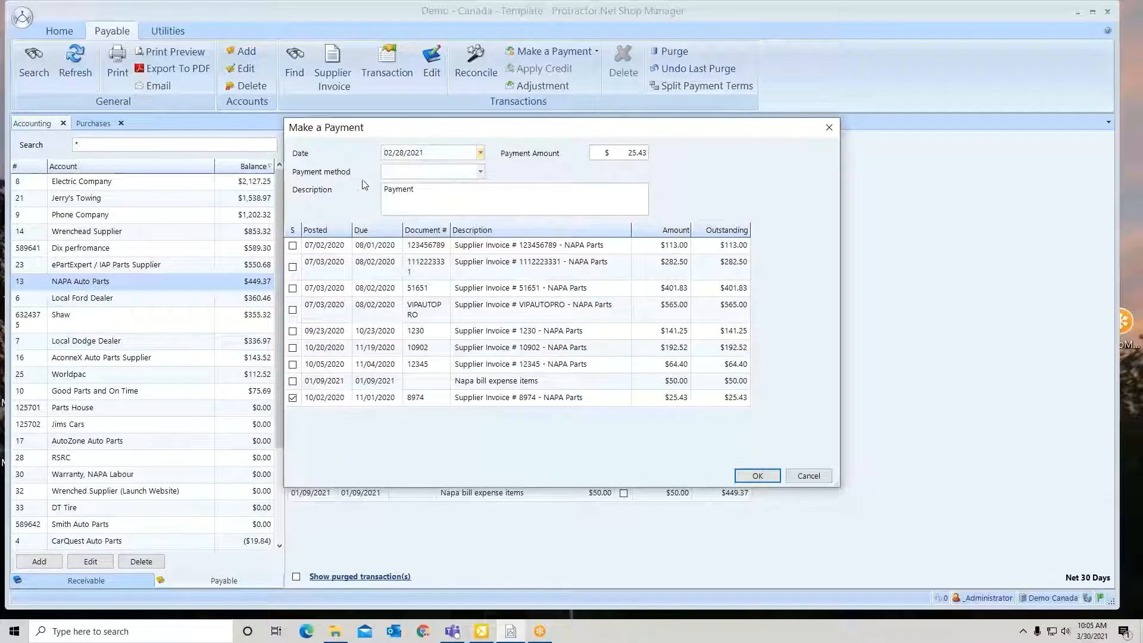
pyautogui.click(481, 172)
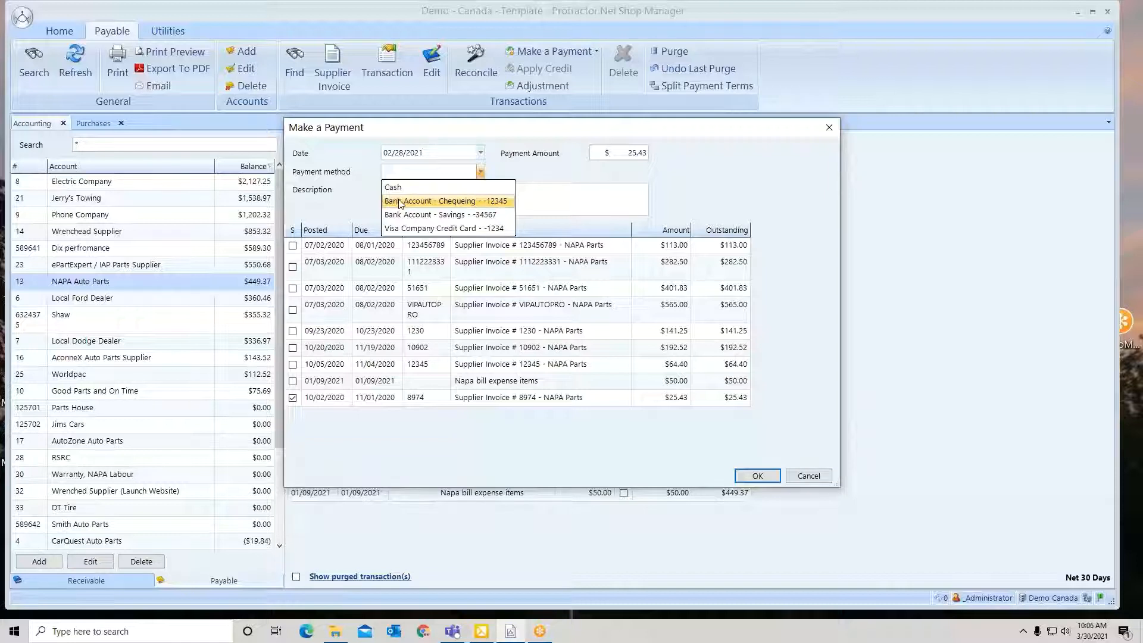
pyautogui.click(403, 229)
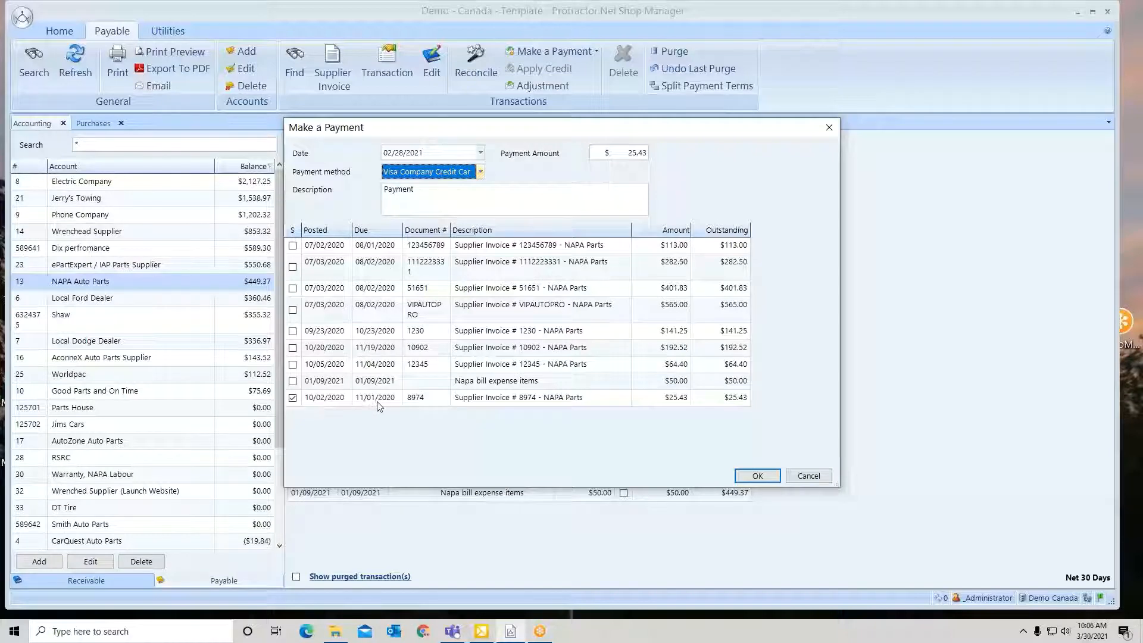
pyautogui.click(757, 477)
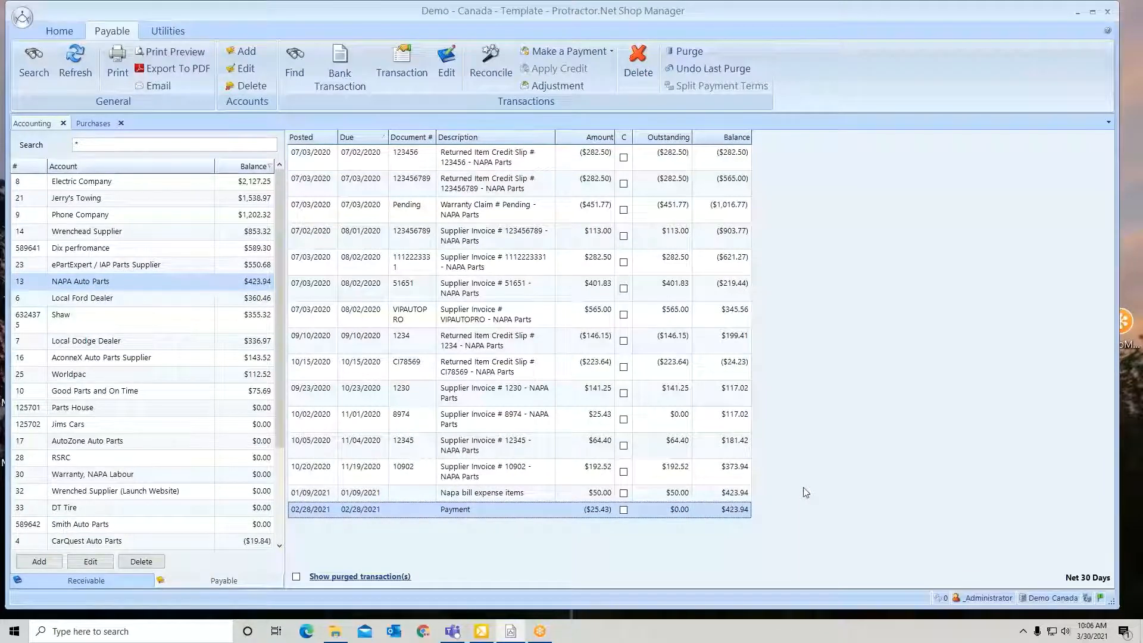
# Check supplier invoice 8974 and the 02/28/2021 payment, print the payment's transaction details and close them
pyautogui.click(472, 424)
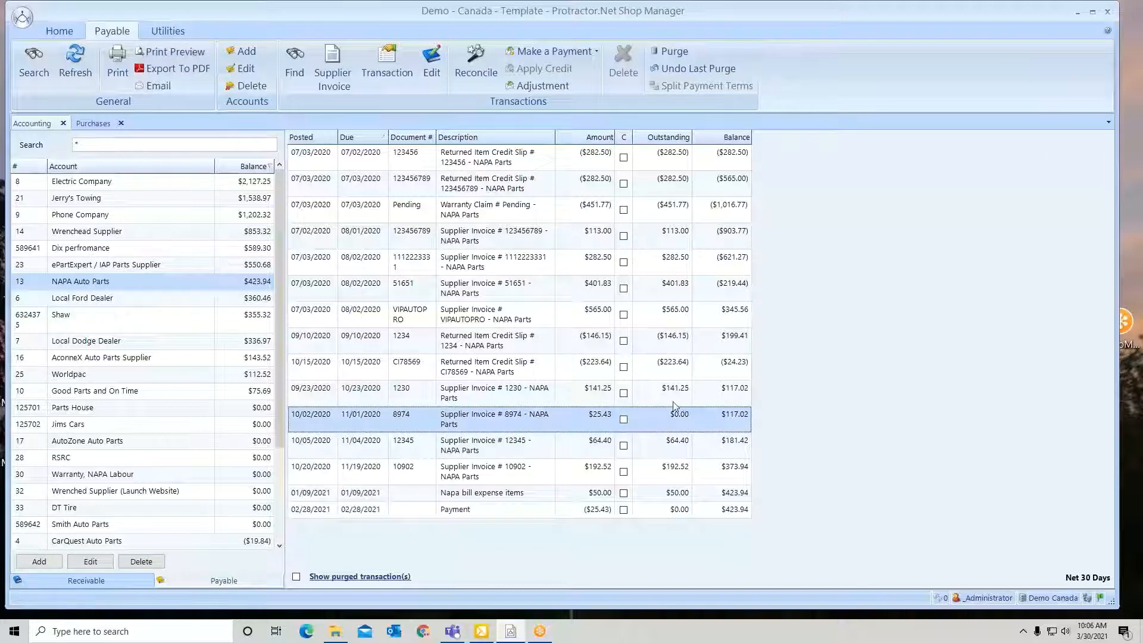
pyautogui.click(481, 516)
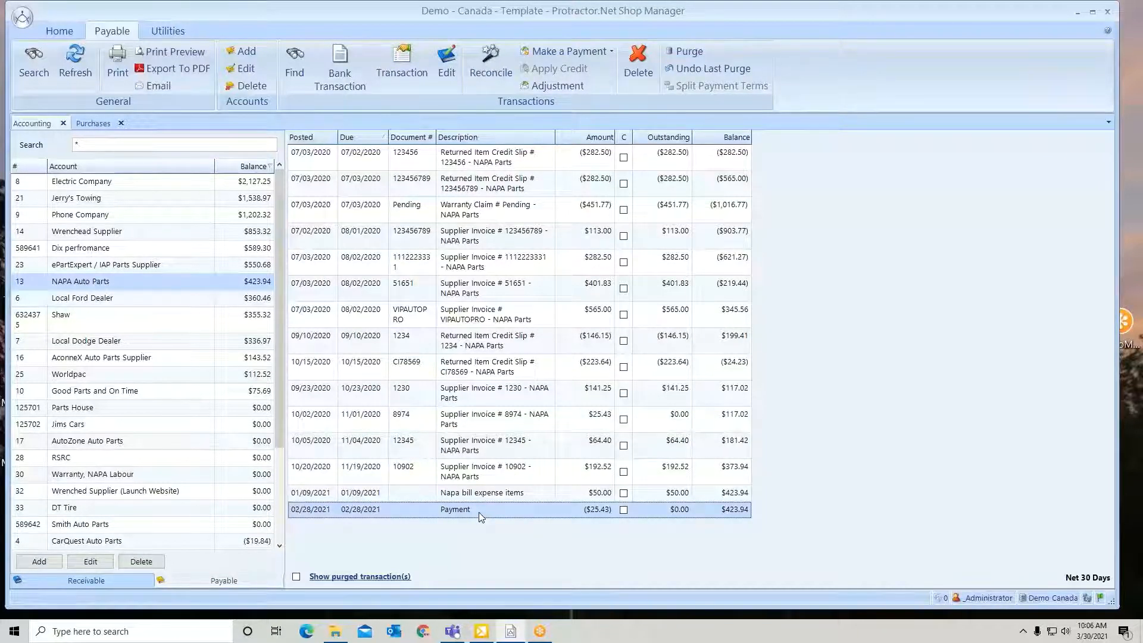
pyautogui.click(403, 62)
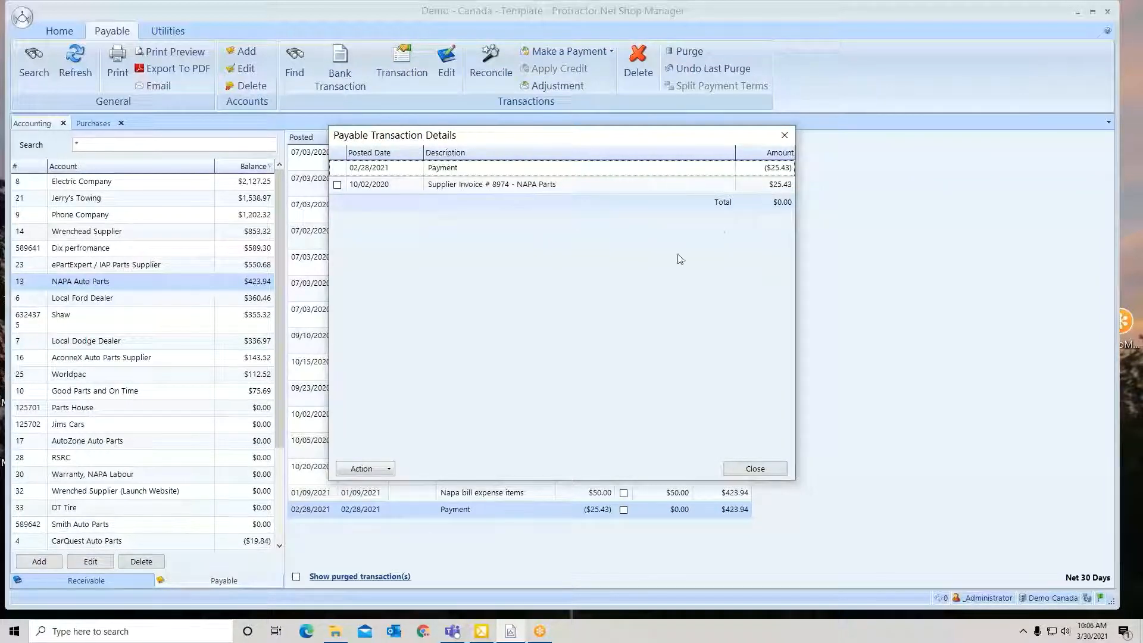
pyautogui.click(389, 469)
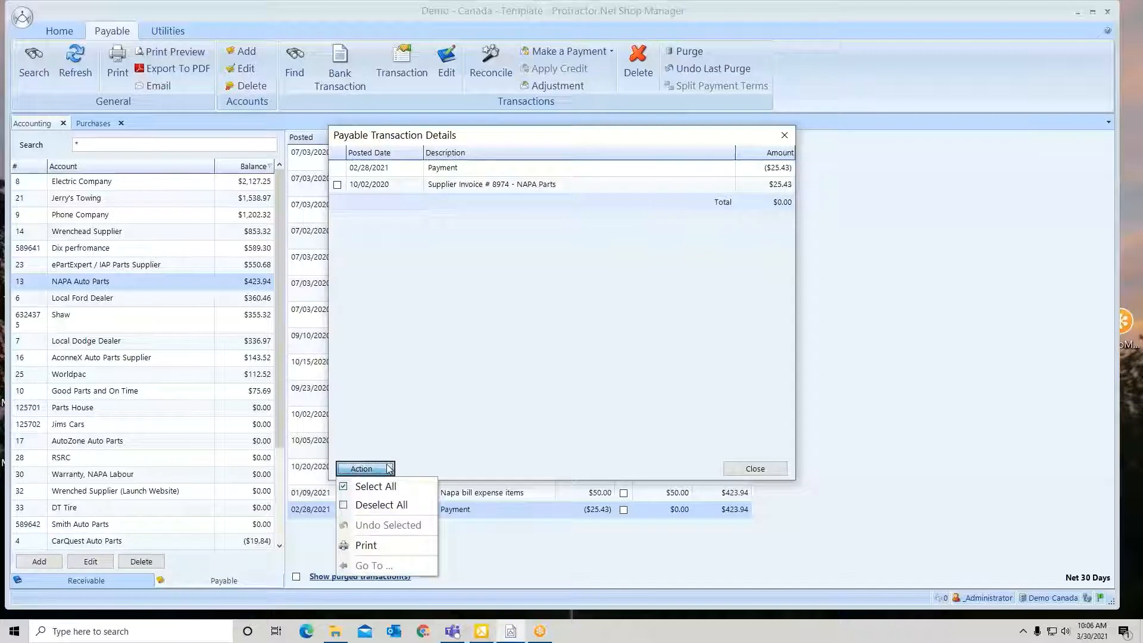
pyautogui.click(362, 547)
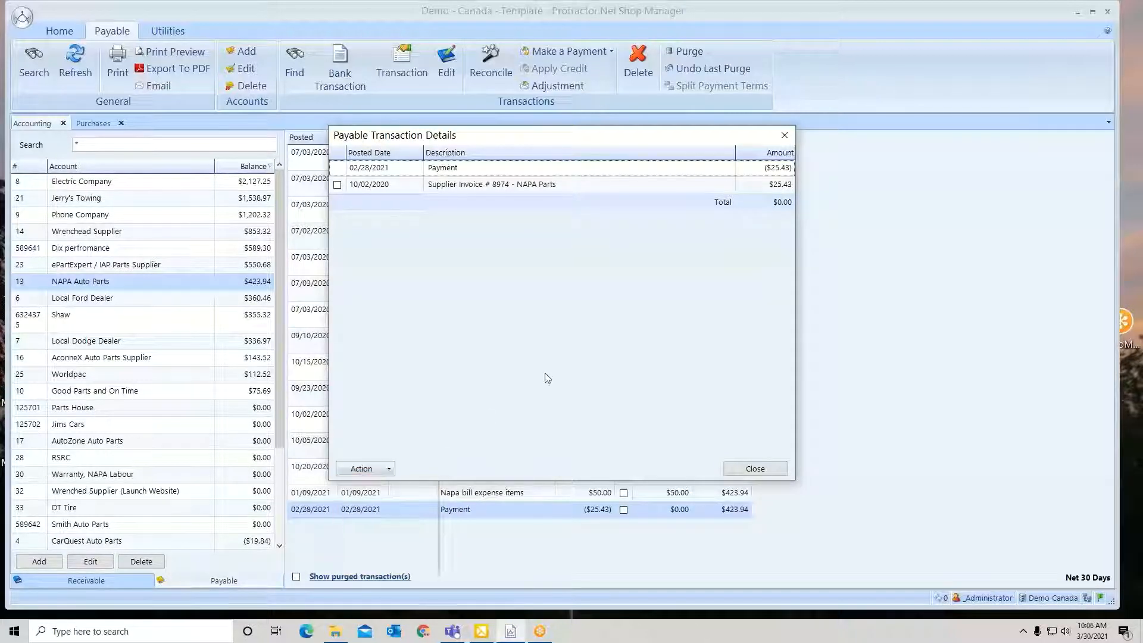
pyautogui.click(755, 470)
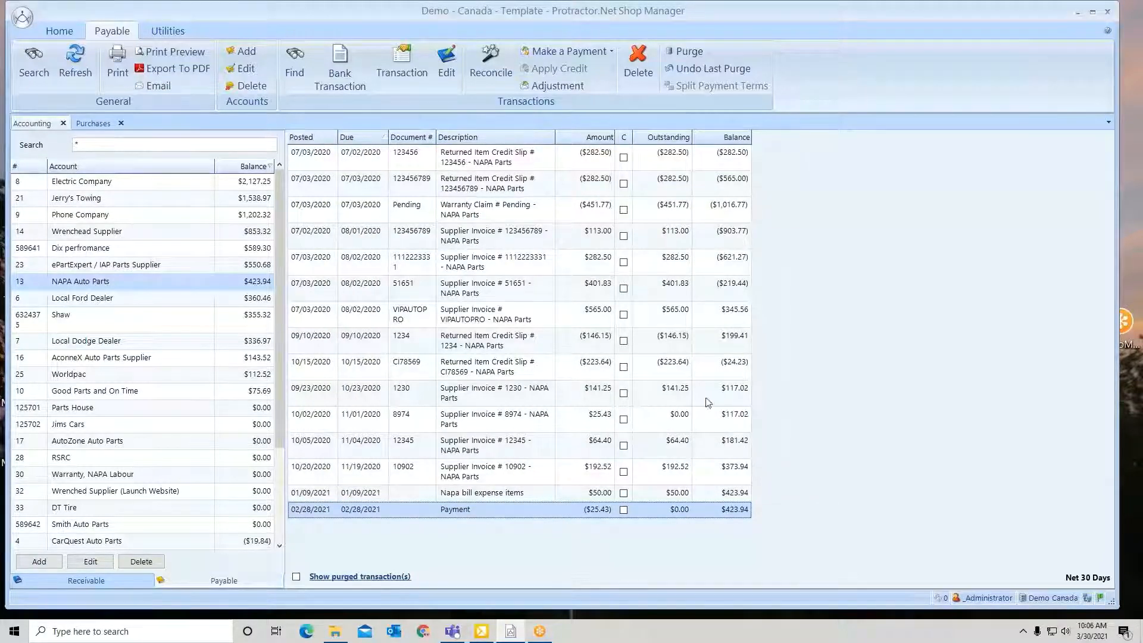
# Check the bank transaction behind the 02/28/2021 payment and dismiss its information message
pyautogui.click(341, 55)
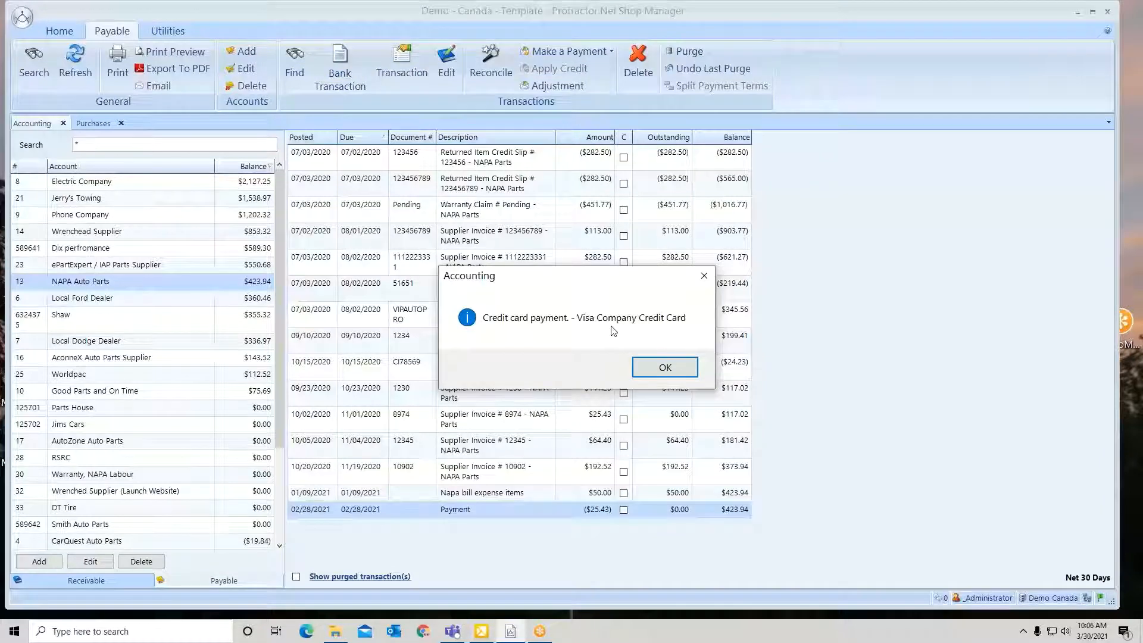
pyautogui.click(666, 368)
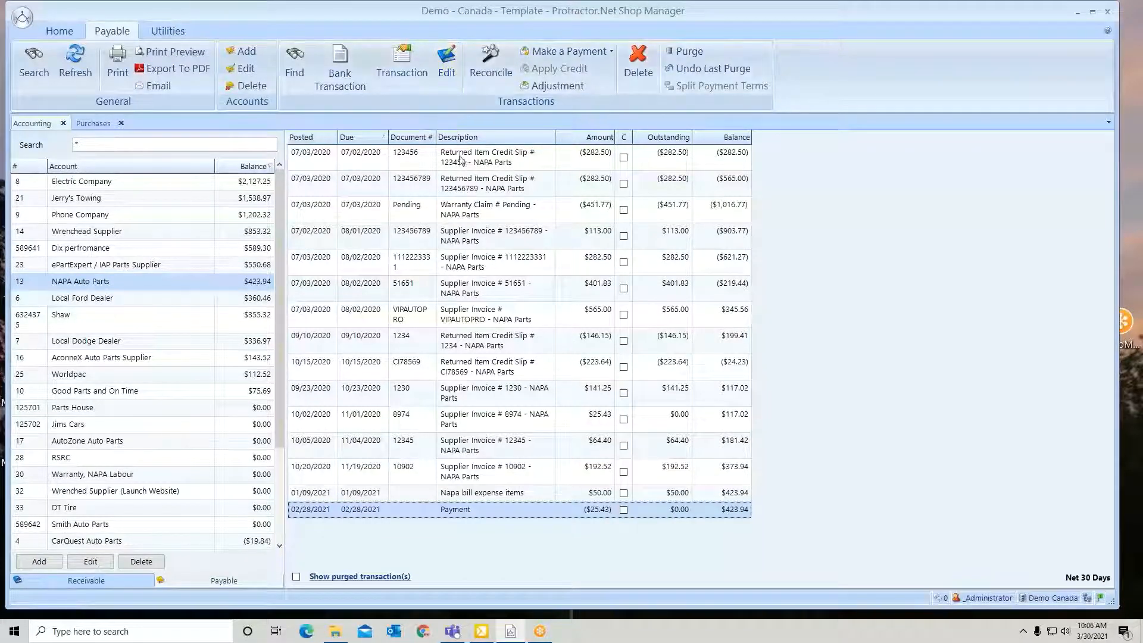
# Edit the supplier invoice 123456789 transaction in NAPA Auto Parts and change its account to AutoZone Auto Parts
pyautogui.click(476, 237)
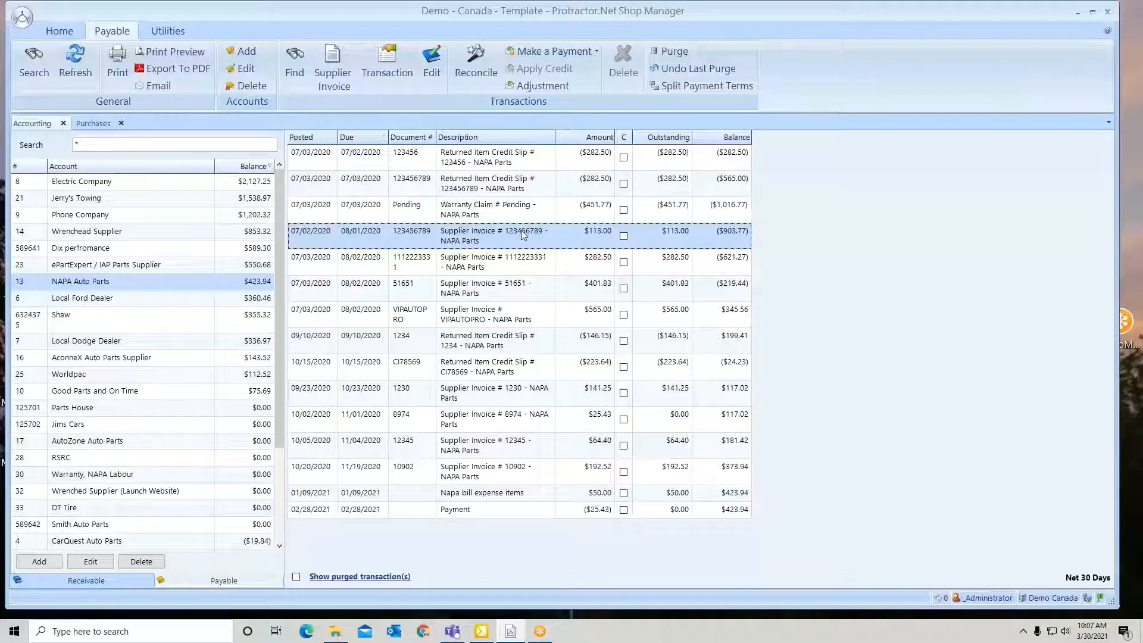
pyautogui.click(432, 60)
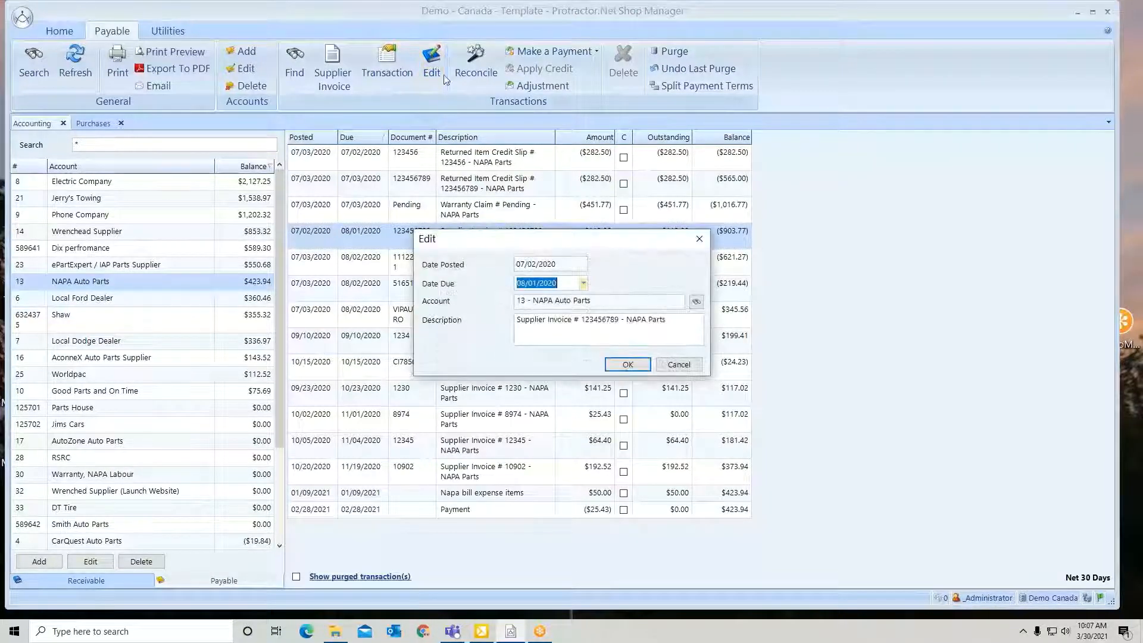
pyautogui.click(585, 283)
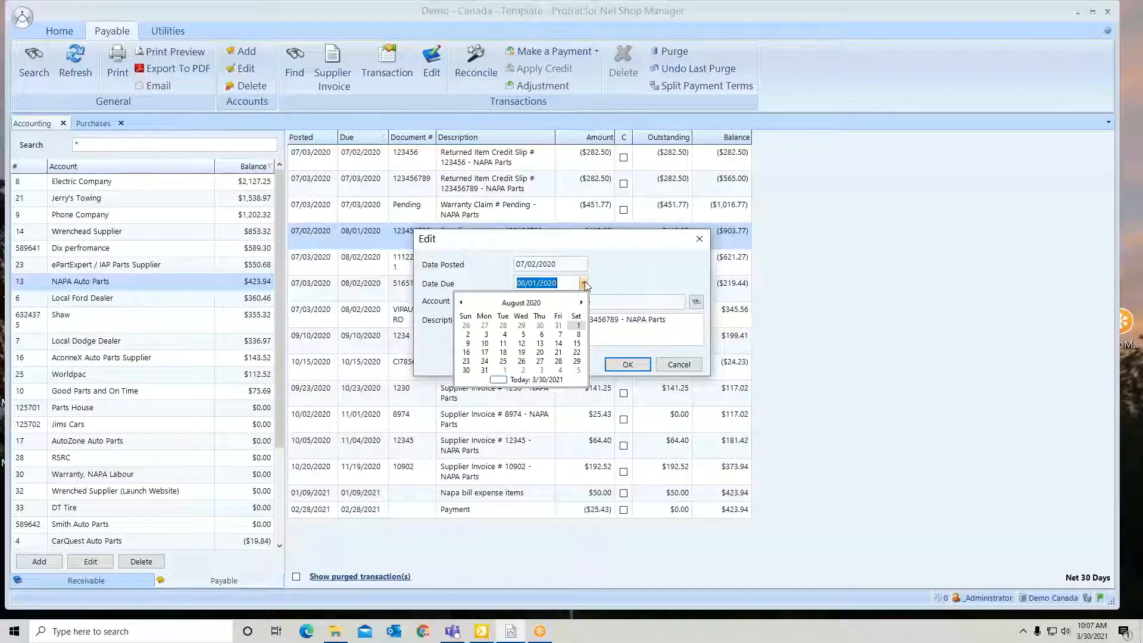
pyautogui.click(601, 279)
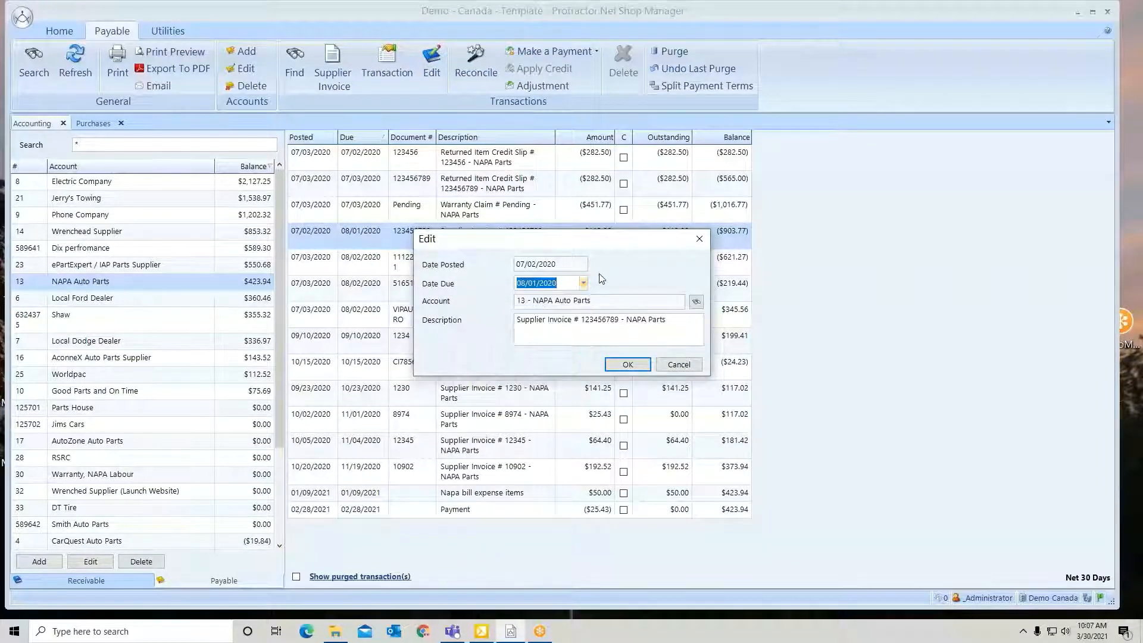
pyautogui.moveTo(685, 323); pyautogui.dragTo(512, 326)
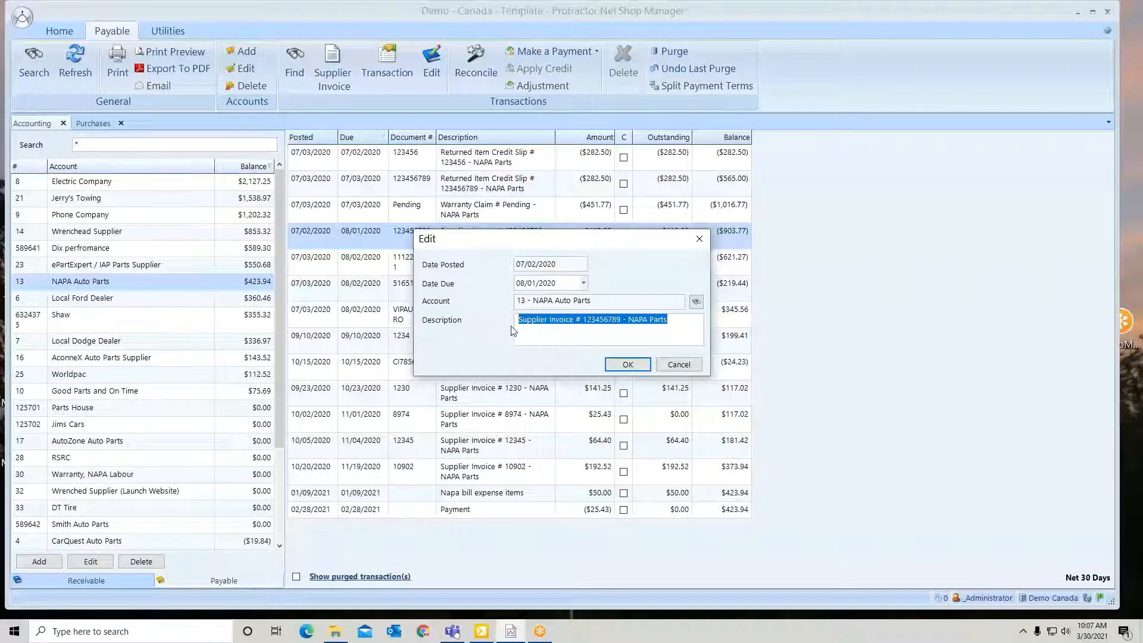
pyautogui.moveTo(522, 237); pyautogui.dragTo(523, 268)
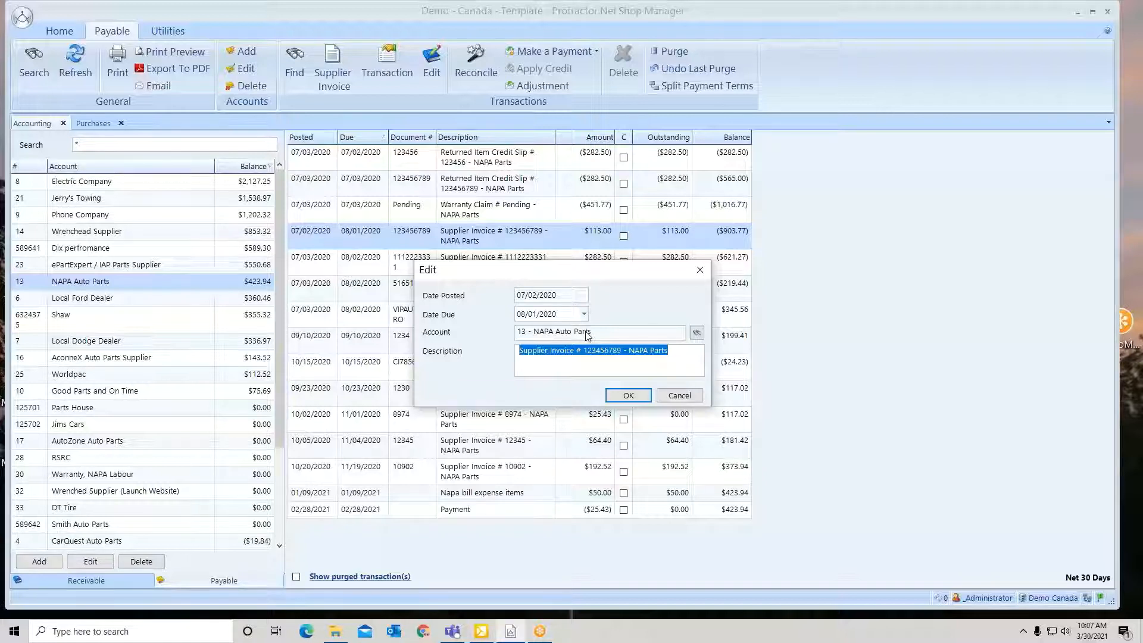
pyautogui.click(698, 334)
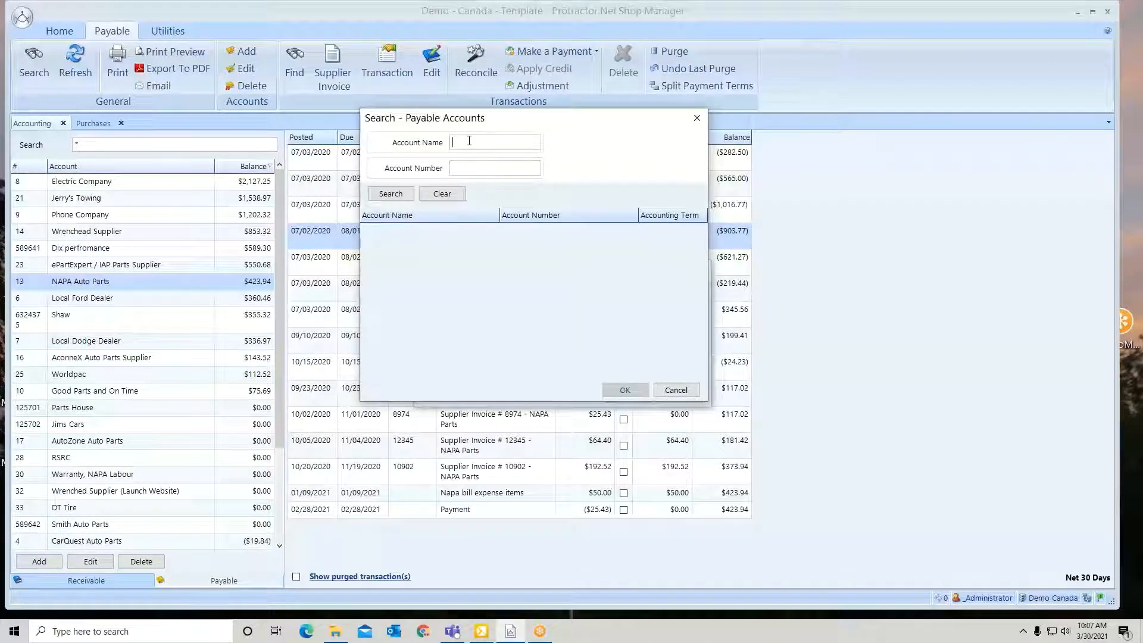
pyautogui.write('autozon')
pyautogui.press('Return')
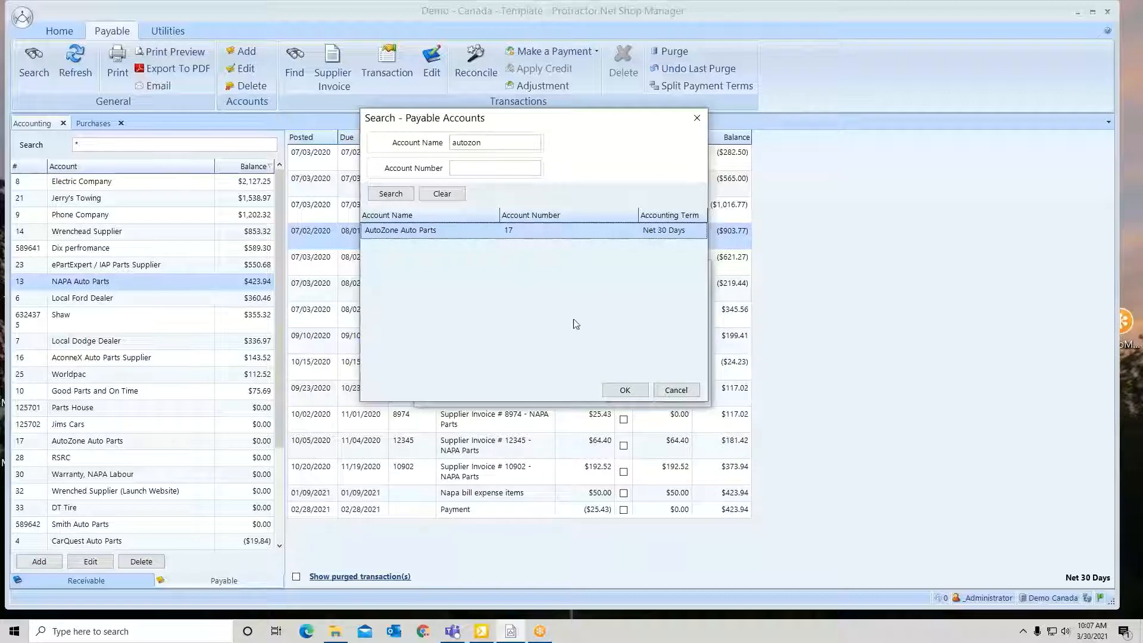
pyautogui.click(624, 390)
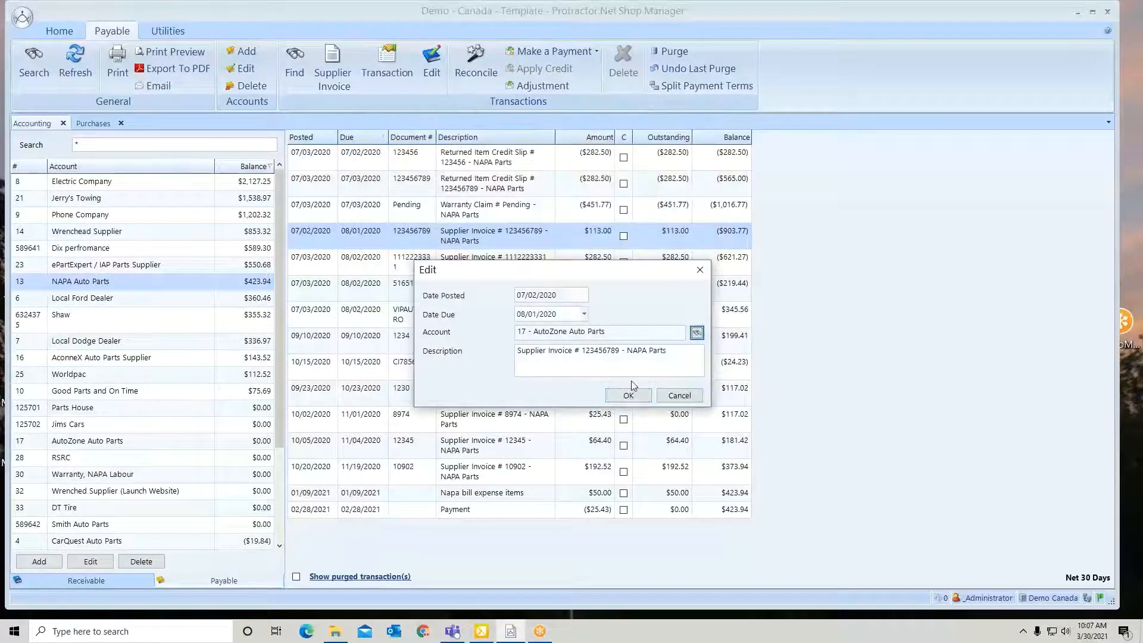
# Change the transaction's description to "Supplier Invoice # 123456789 - Autozone Parts" and save the edit
pyautogui.click(648, 352)
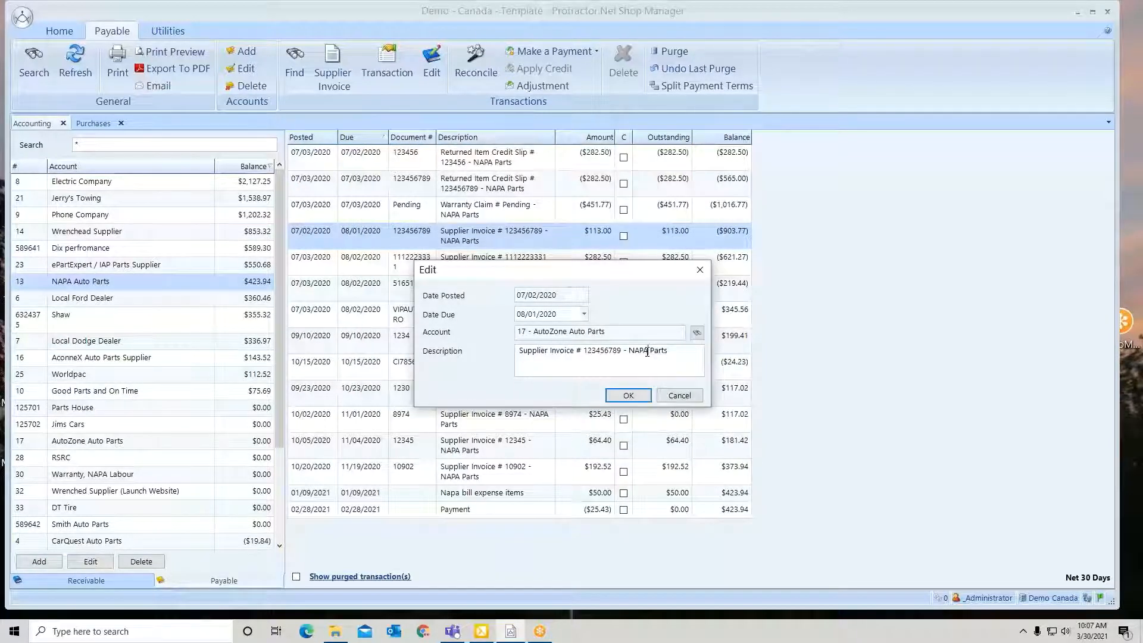
pyautogui.press('BackSpace')
pyautogui.press('BackSpace')
pyautogui.press('BackSpace')
pyautogui.press('BackSpace')
pyautogui.press('BackSpace')
pyautogui.write('A')
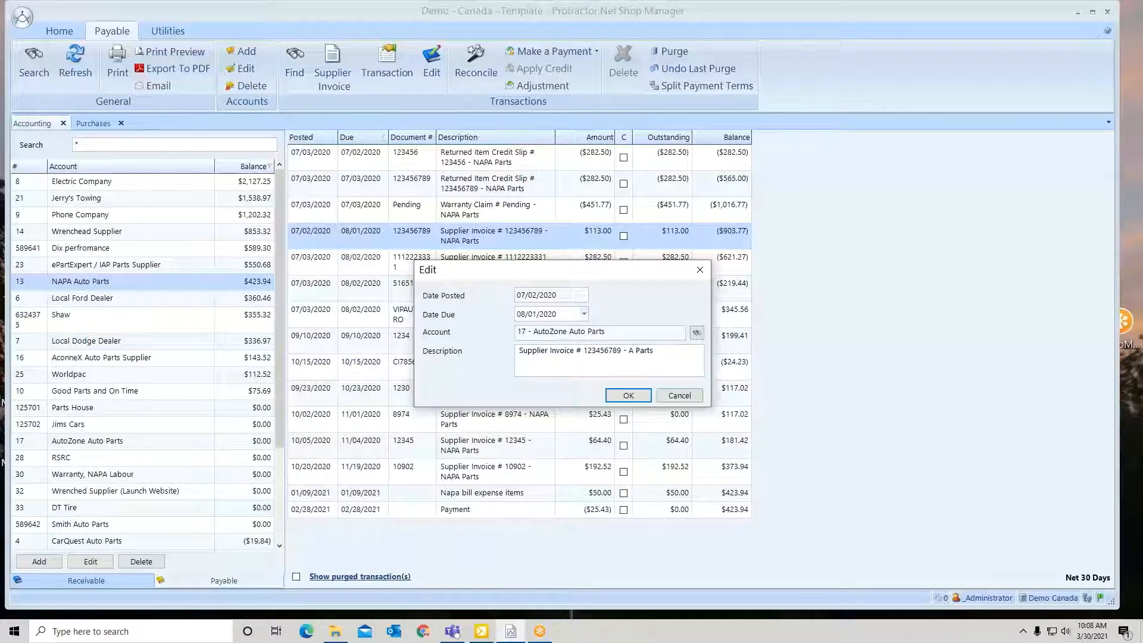
pyautogui.write('utozone')
pyautogui.click(633, 396)
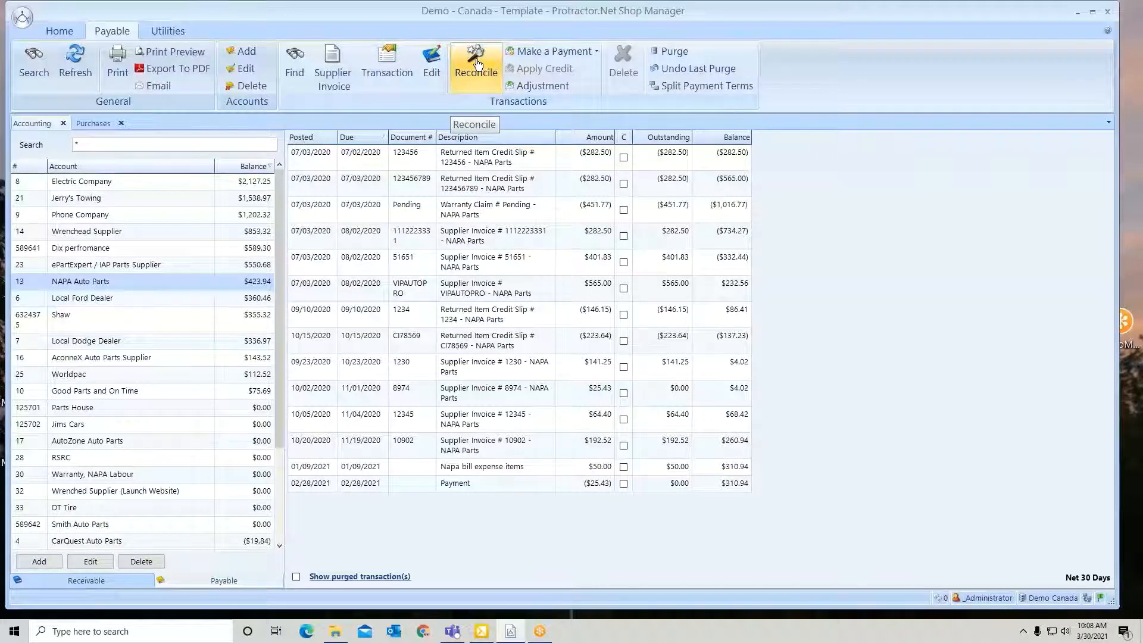
# Set up a $400.00 payment for NAPA Auto Parts dated 02/28/2021 from the Bank Account payment method, without selecting any invoice
pyautogui.click(558, 53)
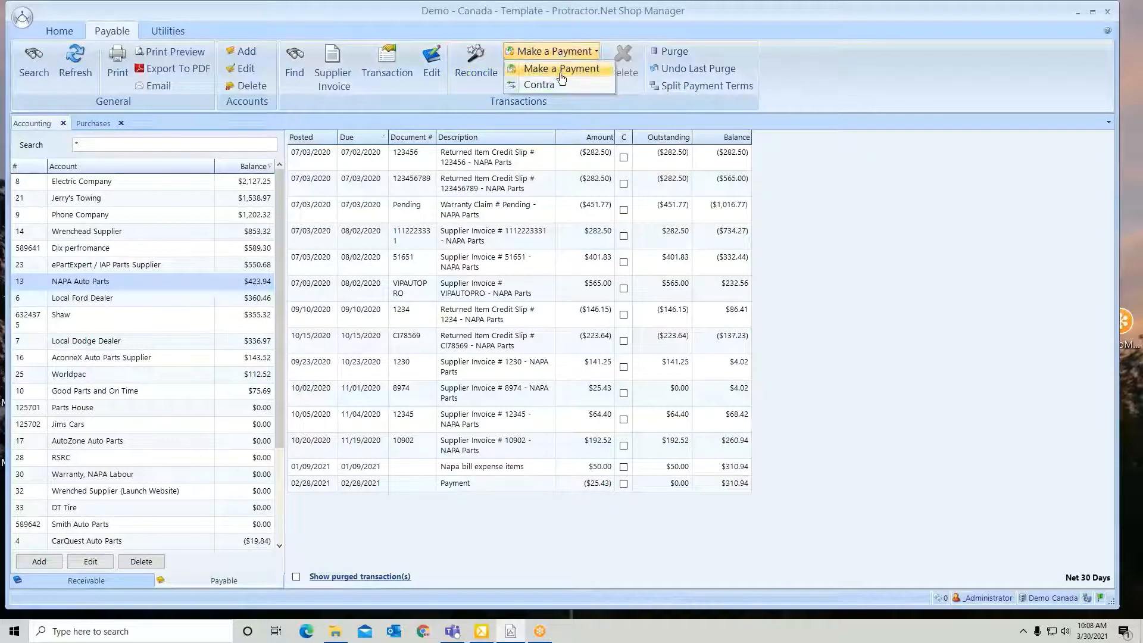
pyautogui.click(559, 70)
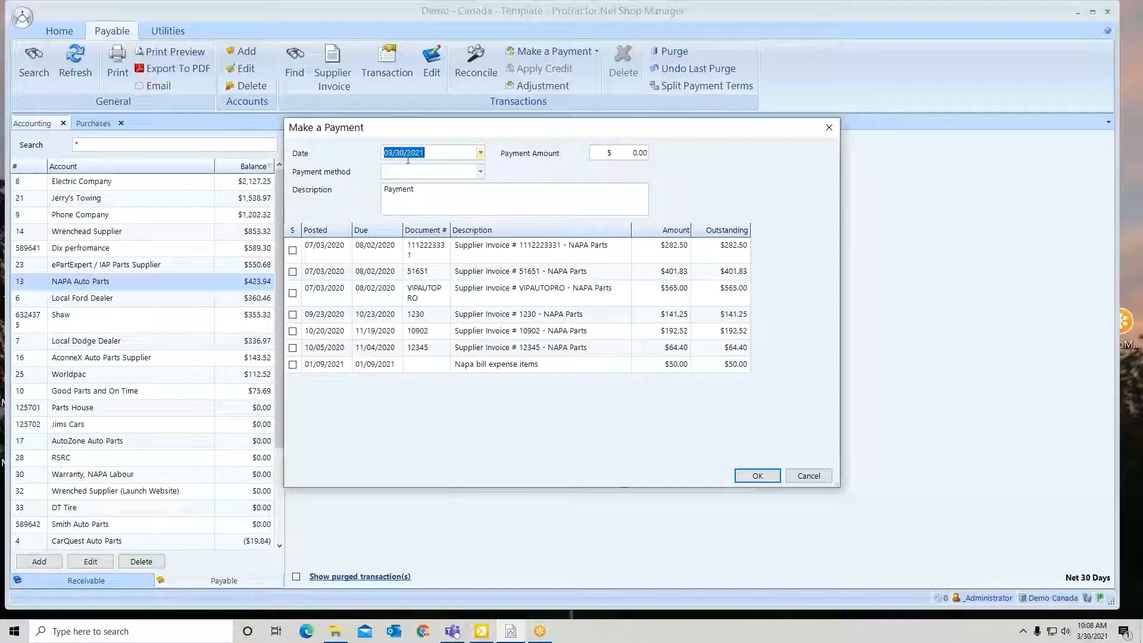
pyautogui.click(480, 153)
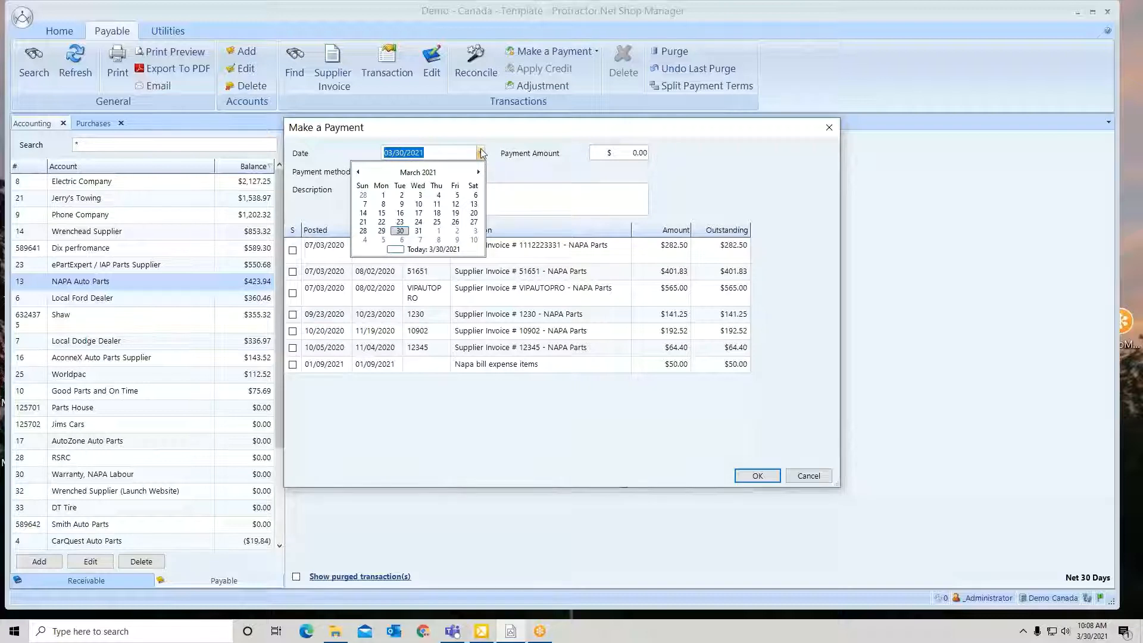
pyautogui.click(363, 197)
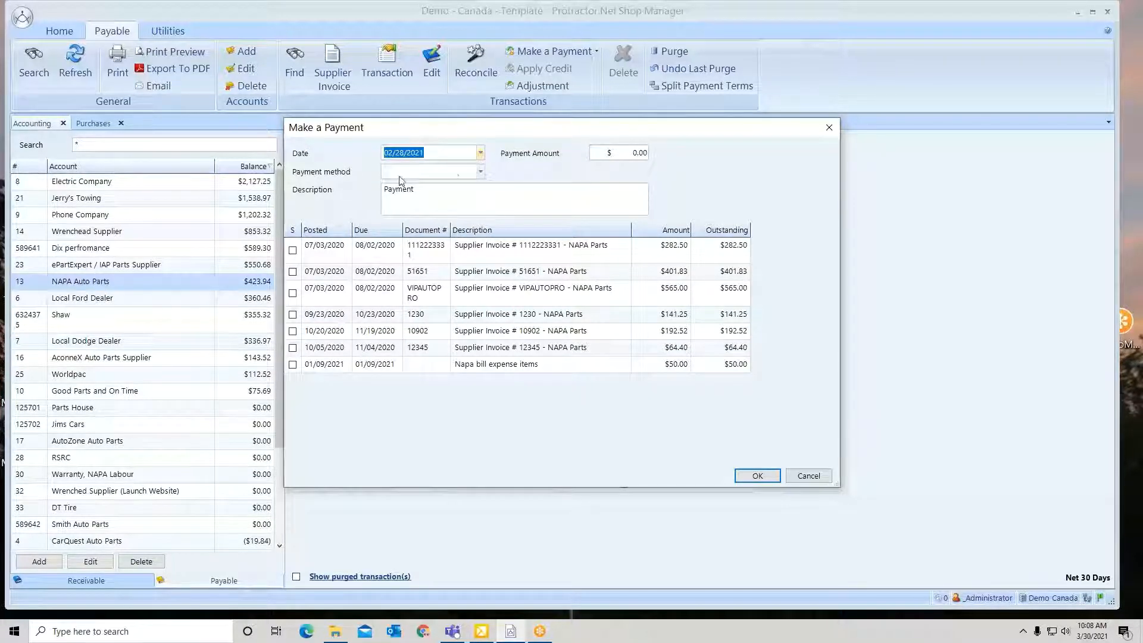
pyautogui.click(480, 173)
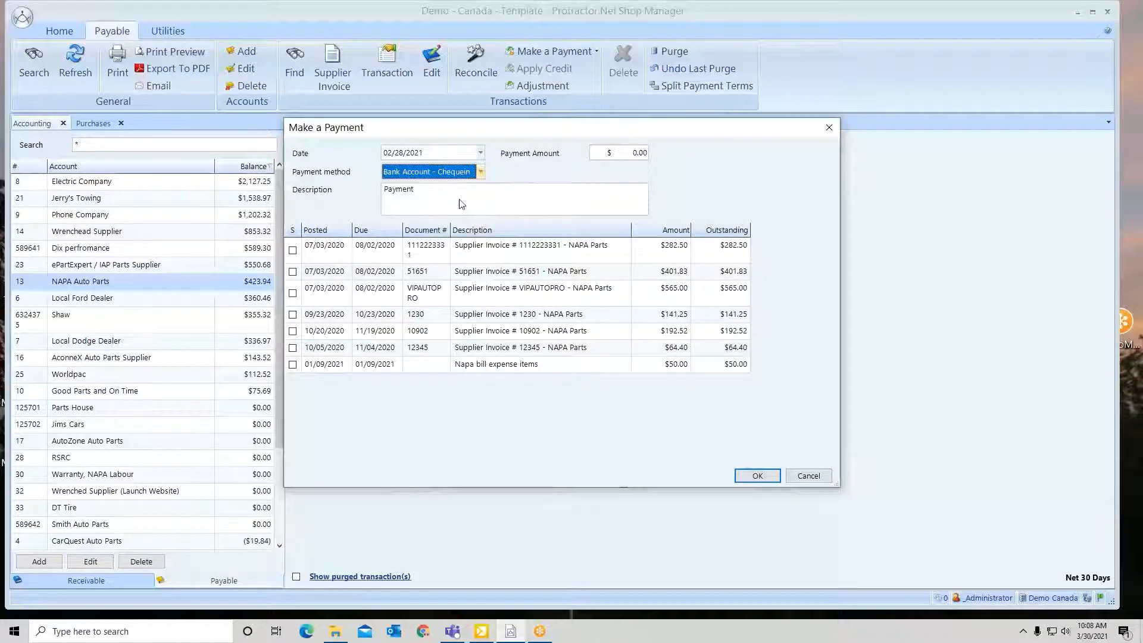
pyautogui.click(462, 202)
pyautogui.click(617, 158)
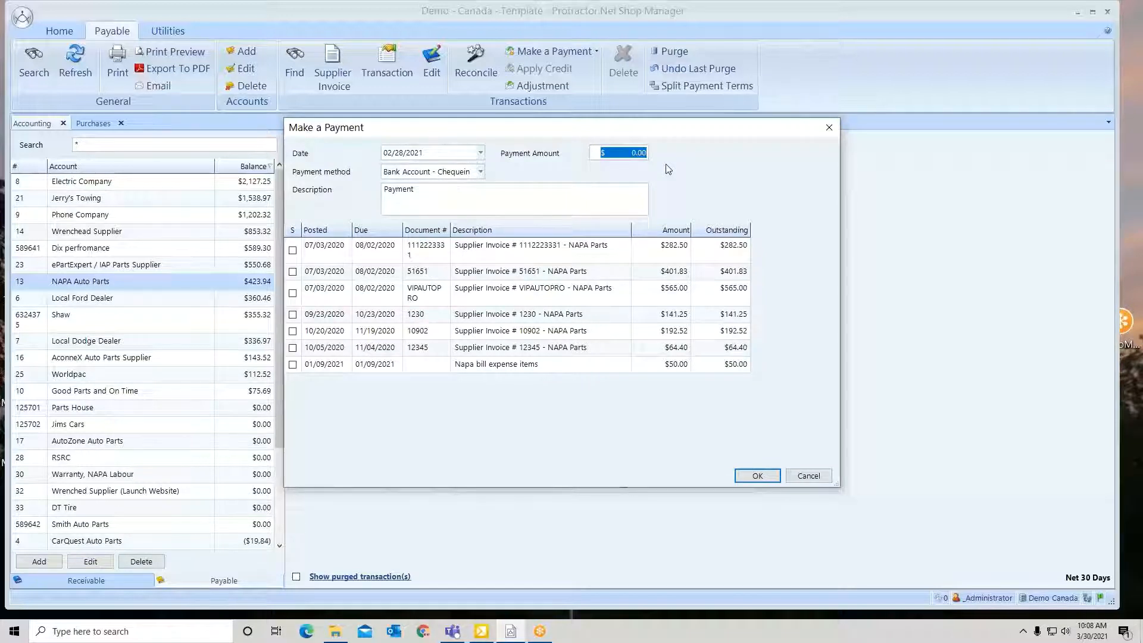
pyautogui.write('400.')
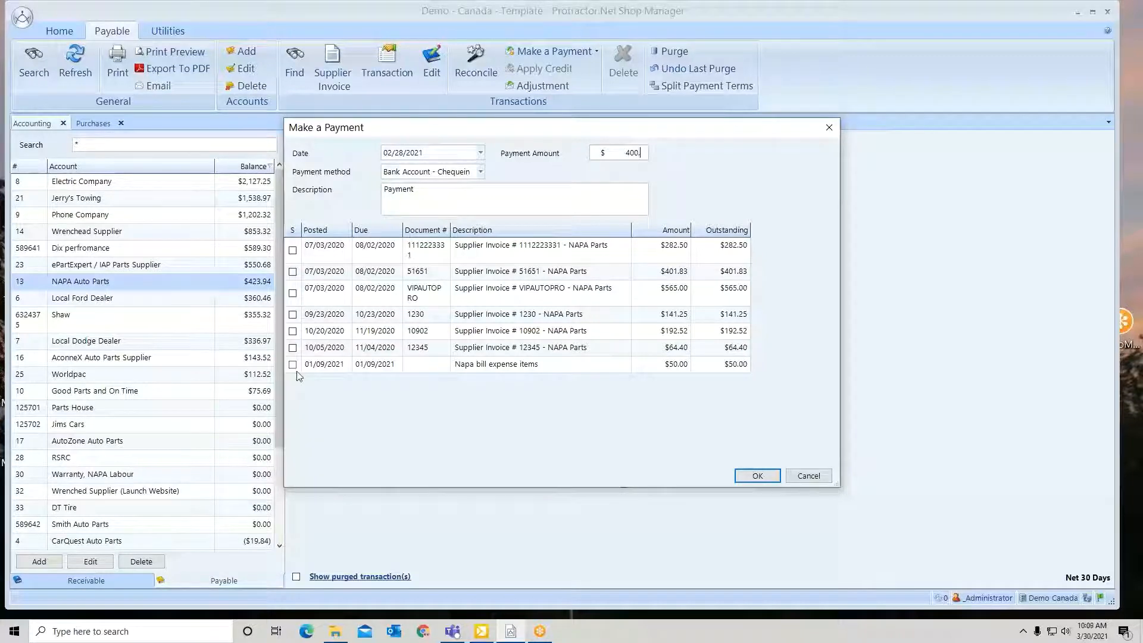
# Submit the $400.00 payment as unapplied, with Direct as the transaction type, NAPA Parts as the name and no reference number
pyautogui.click(759, 476)
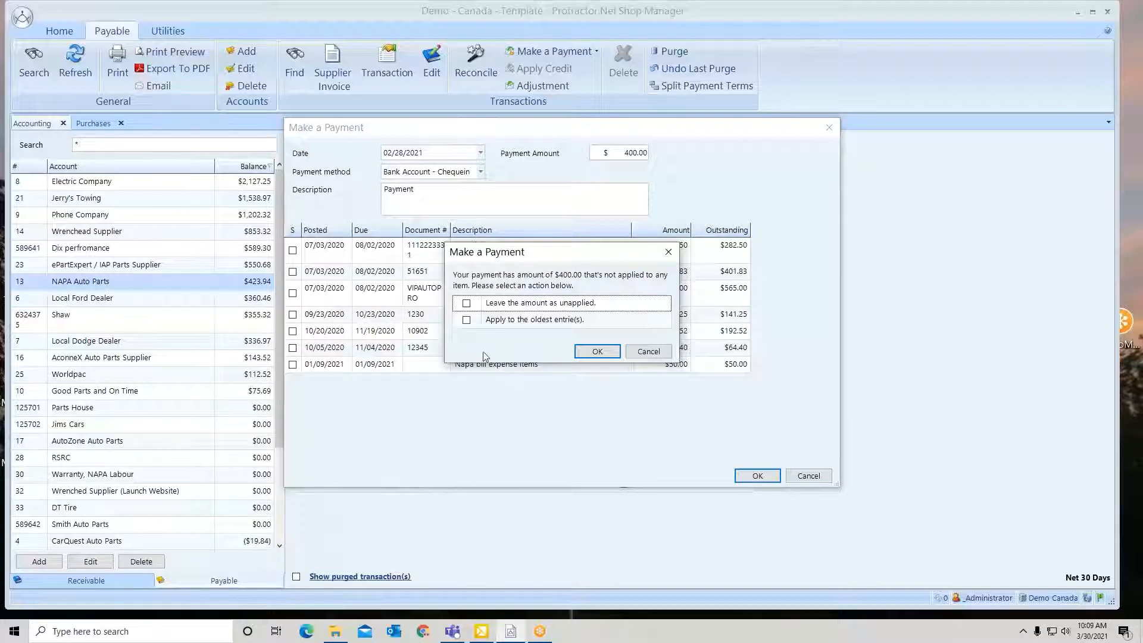
pyautogui.click(467, 304)
pyautogui.click(598, 351)
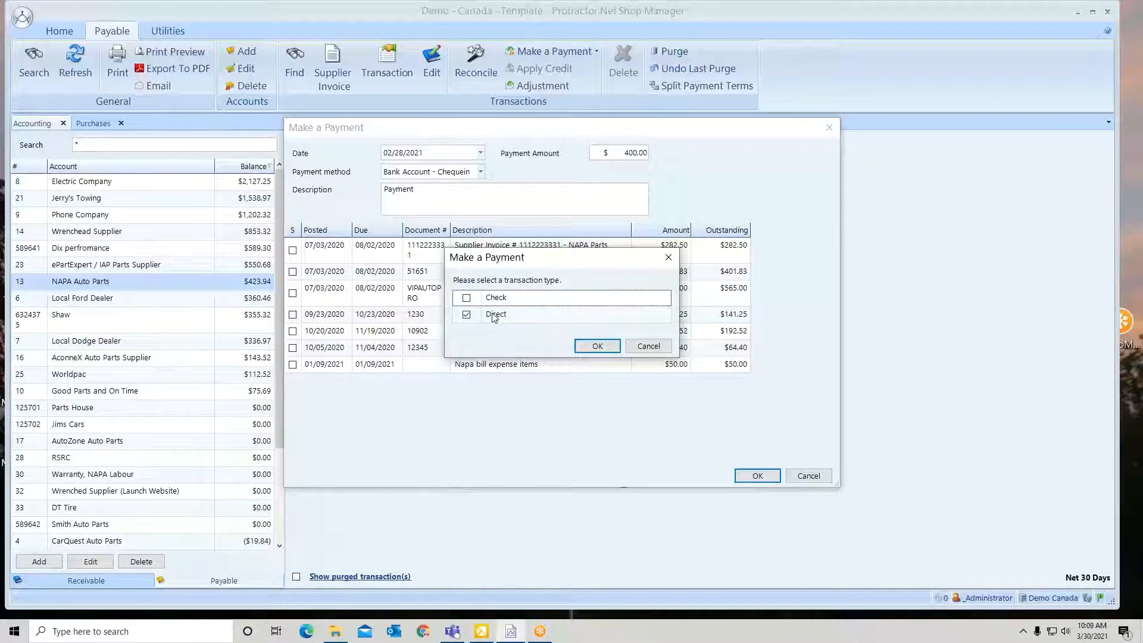
pyautogui.click(597, 347)
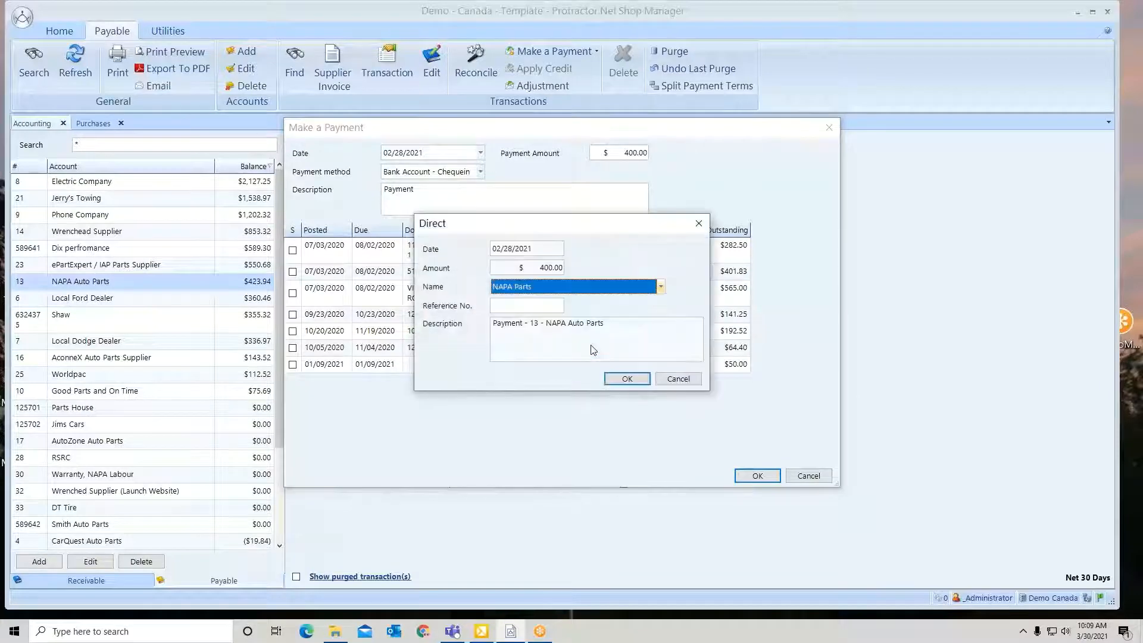
pyautogui.click(517, 306)
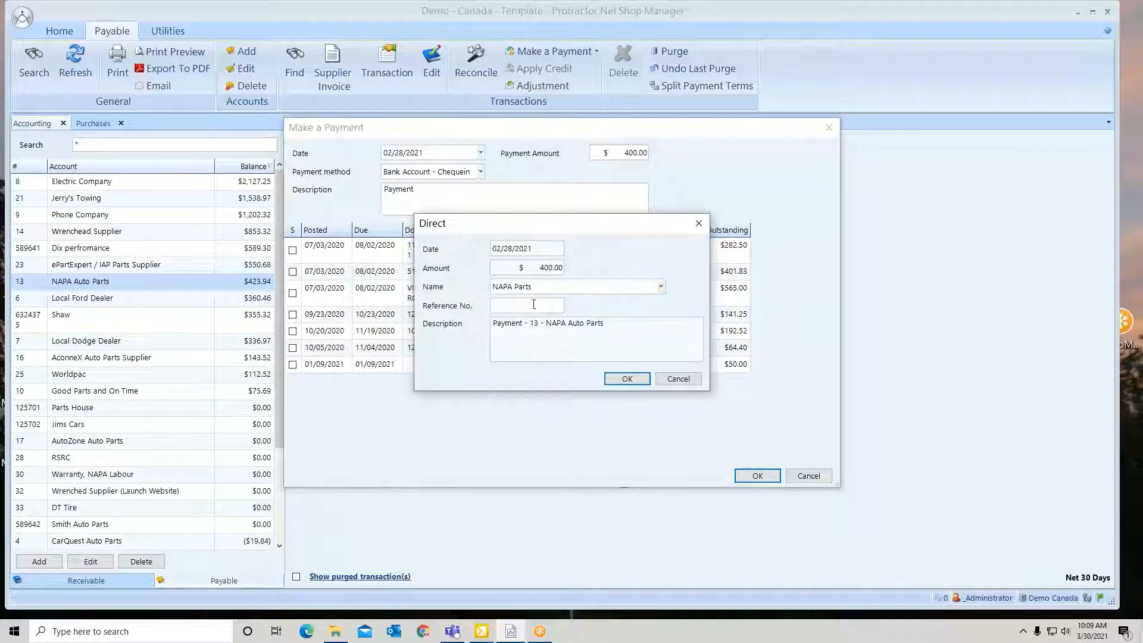
pyautogui.click(627, 379)
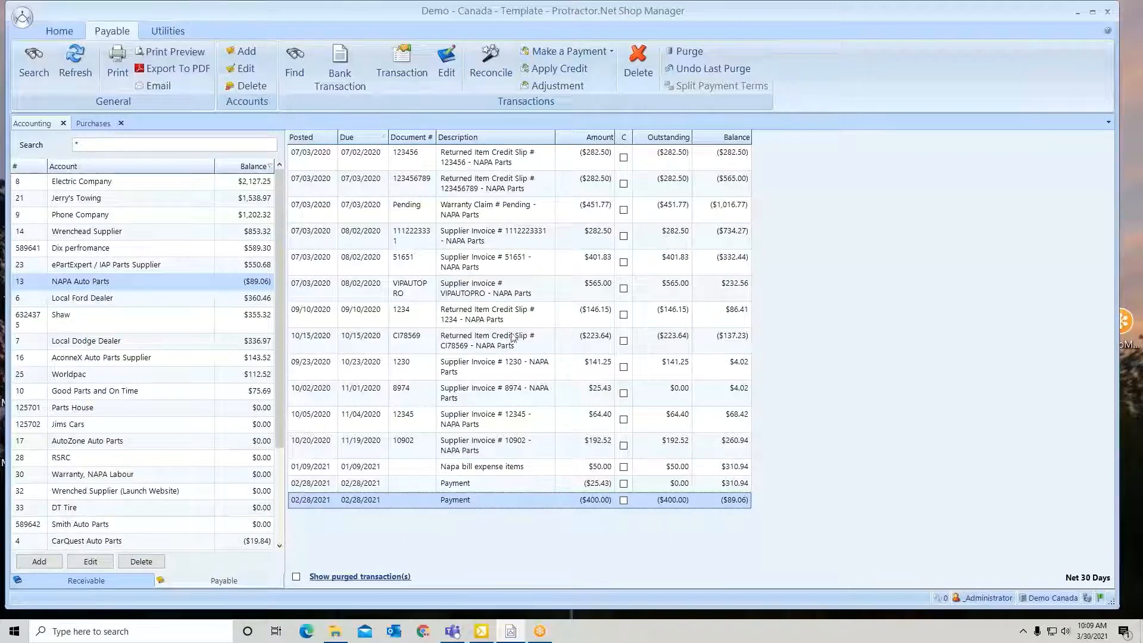
# Apply the $400.00 payment's credit on 02/28/2021 to the Napa bill expense items and supplier invoice 10902, leaving the remainder unapplied
pyautogui.click(559, 68)
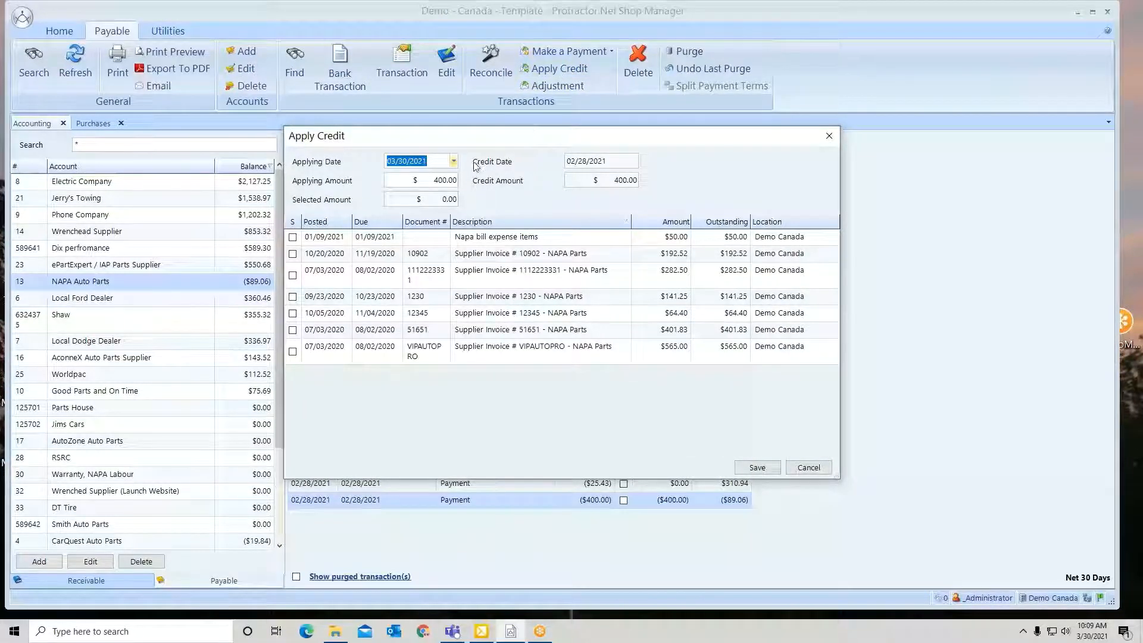
pyautogui.click(454, 161)
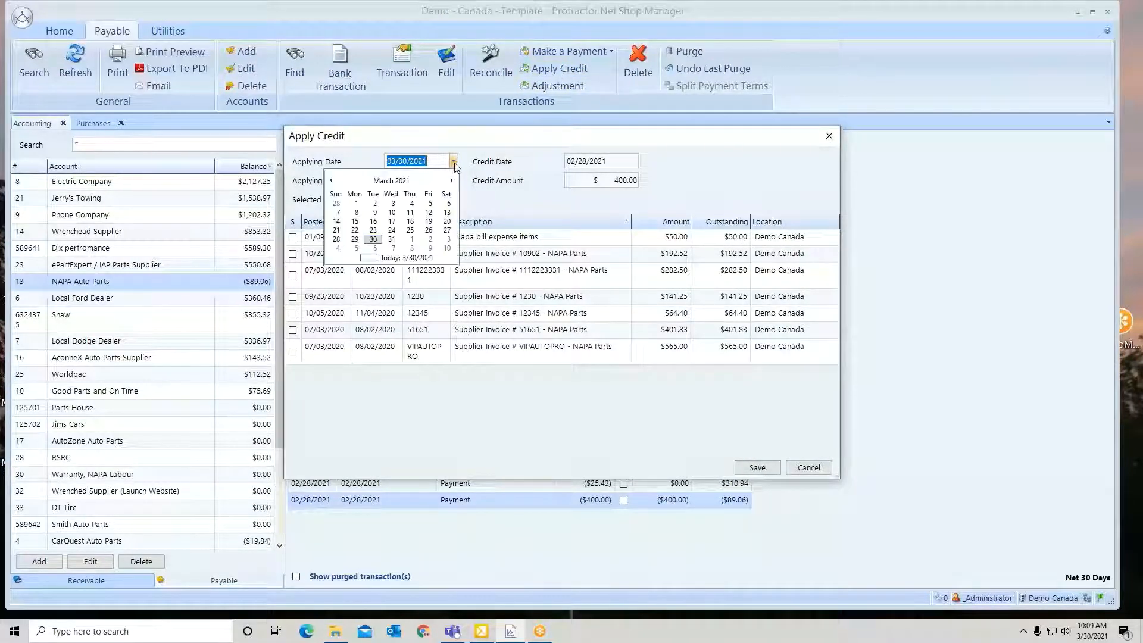
pyautogui.click(337, 204)
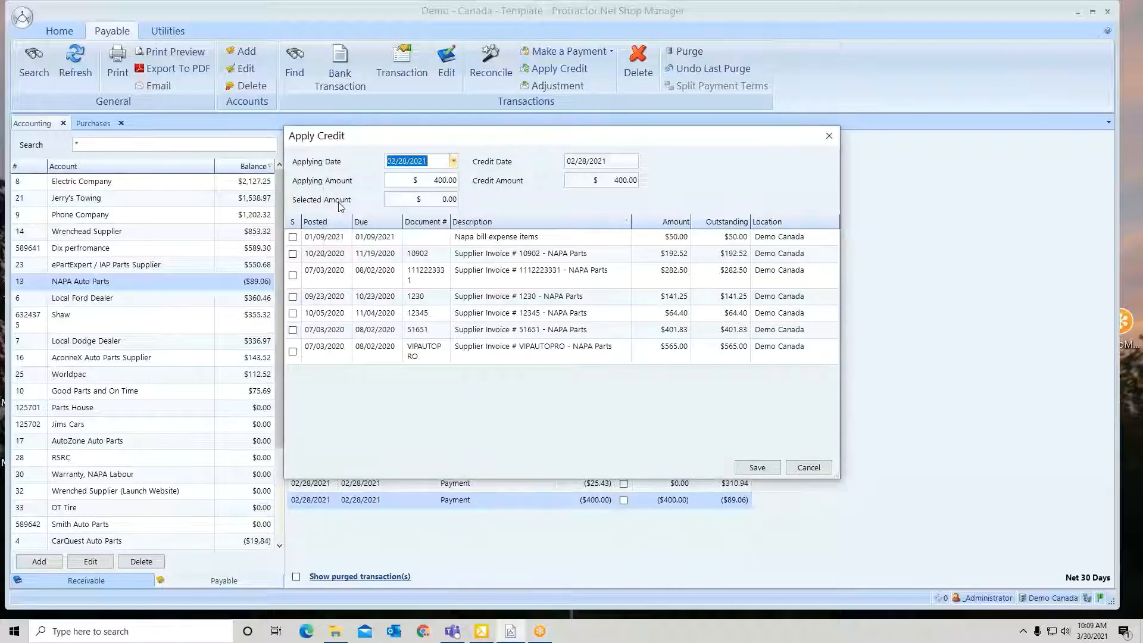
pyautogui.click(293, 236)
pyautogui.click(292, 254)
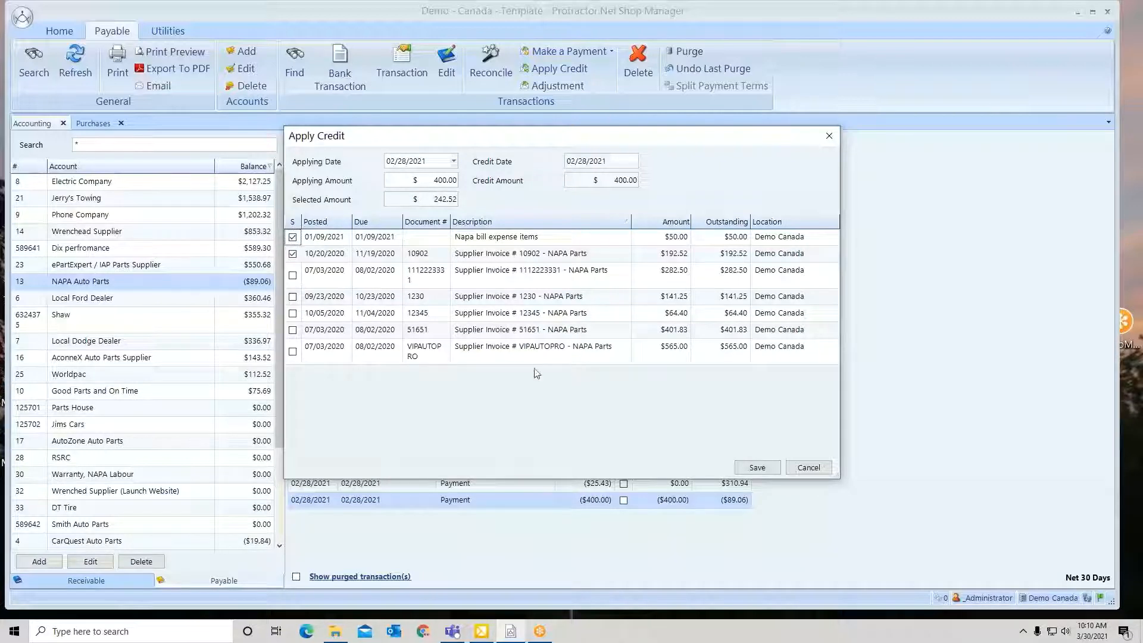
pyautogui.click(757, 468)
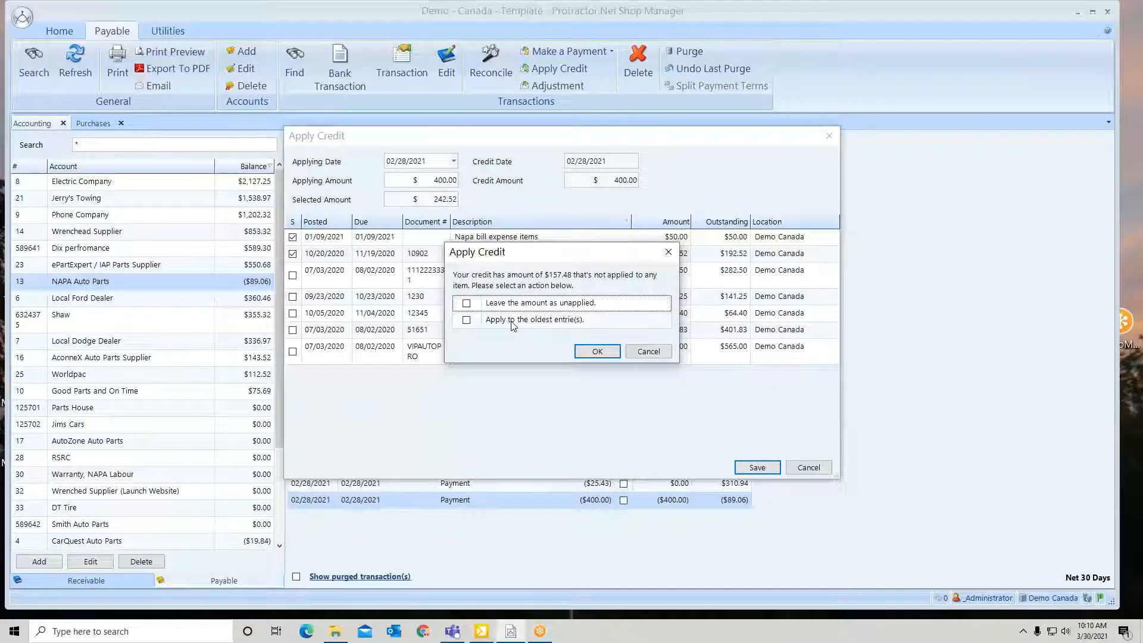
pyautogui.click(467, 304)
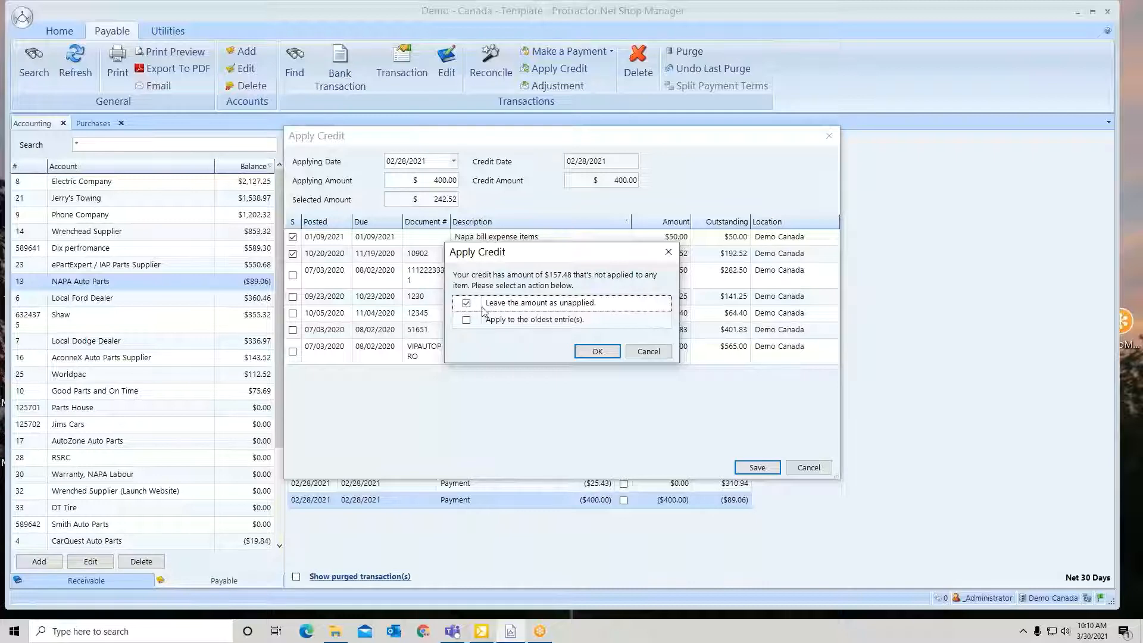
pyautogui.click(595, 352)
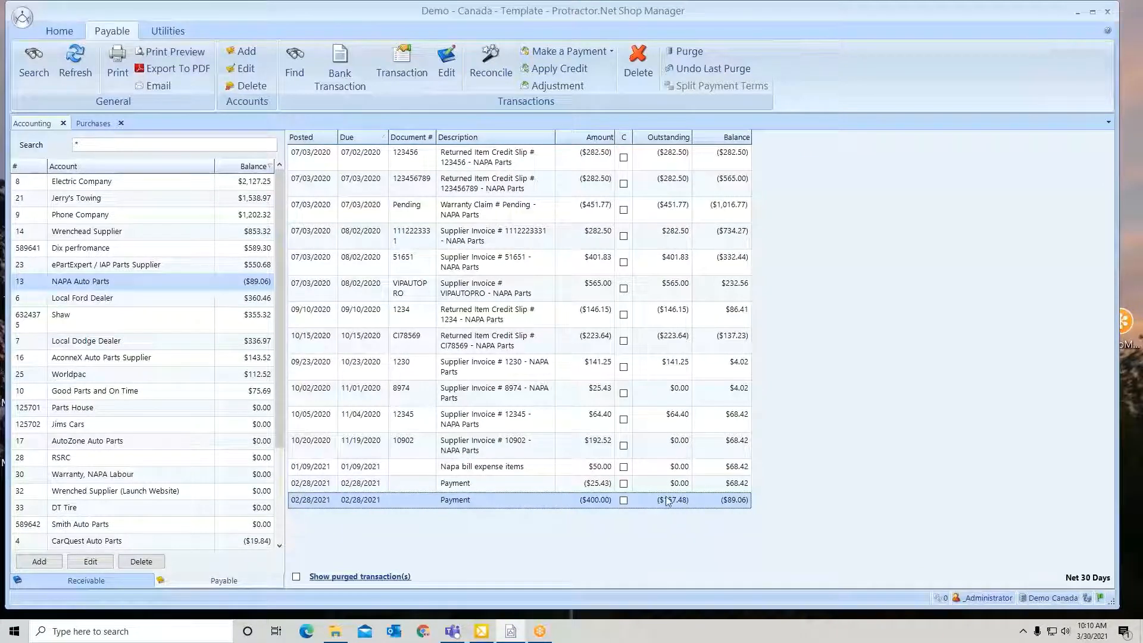
# Start a contra payment for NAPA Auto Parts dated 02/01/2021
pyautogui.click(611, 52)
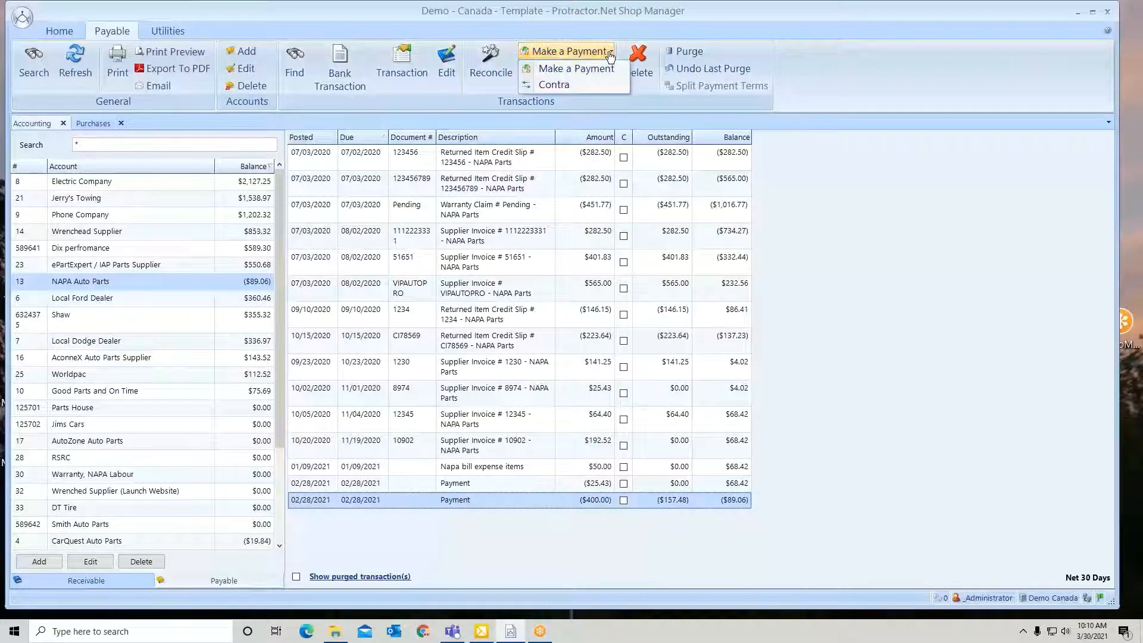
pyautogui.click(555, 85)
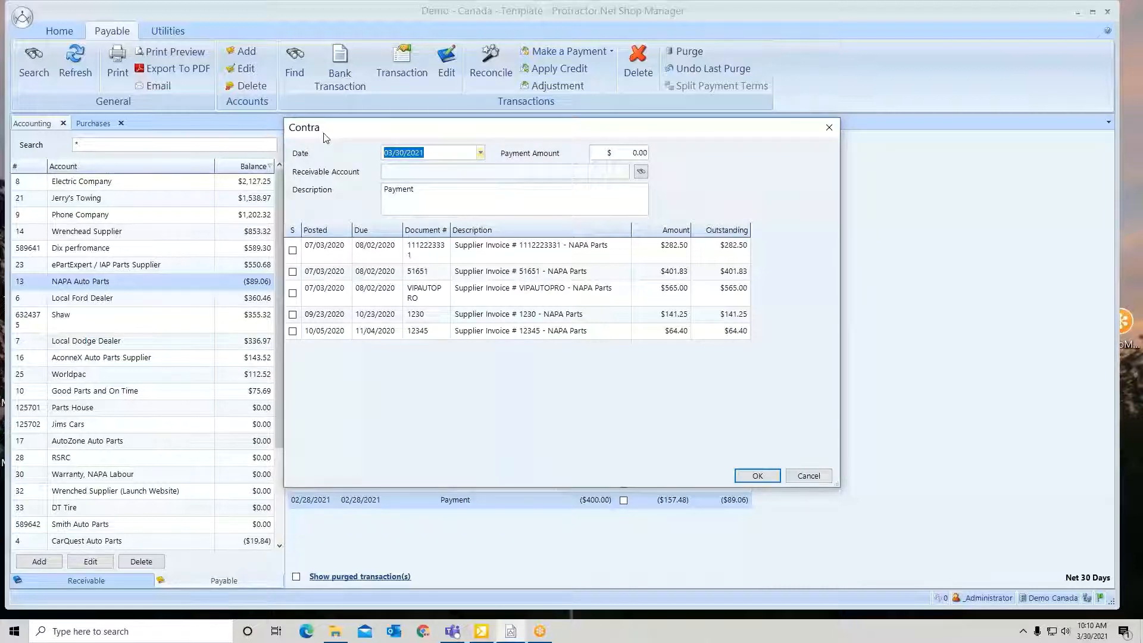
pyautogui.click(480, 153)
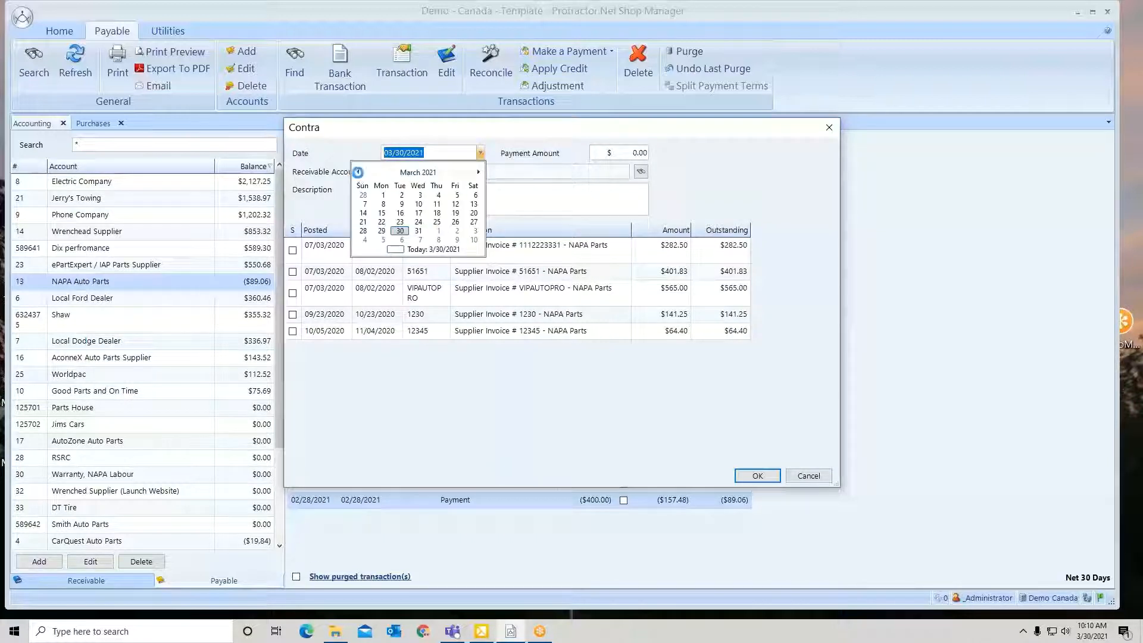
pyautogui.click(357, 172)
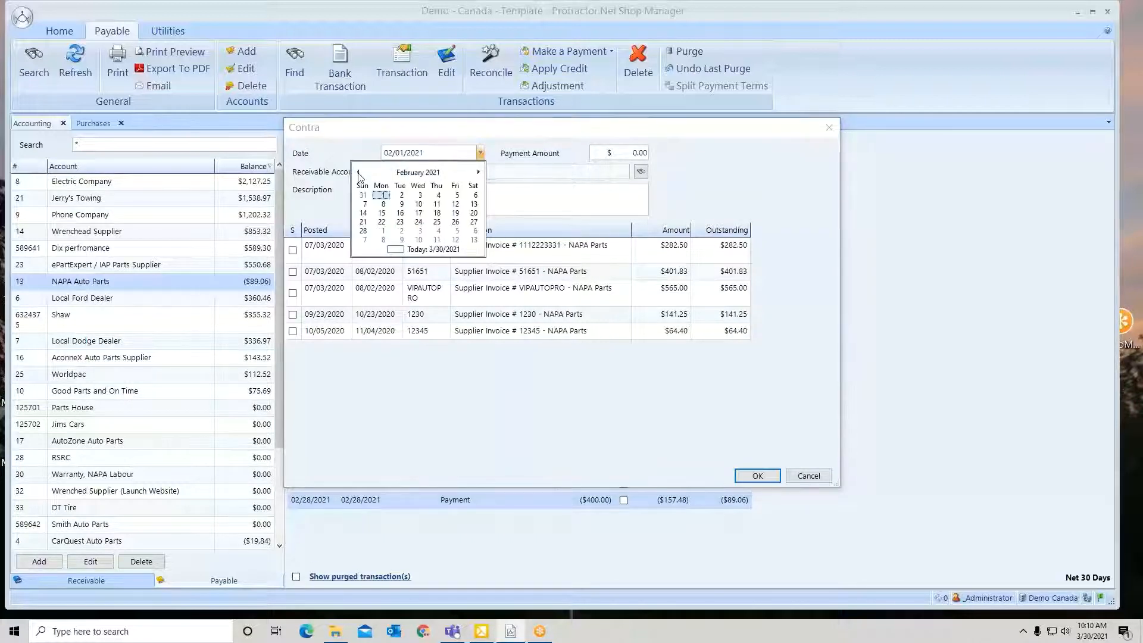
pyautogui.click(383, 196)
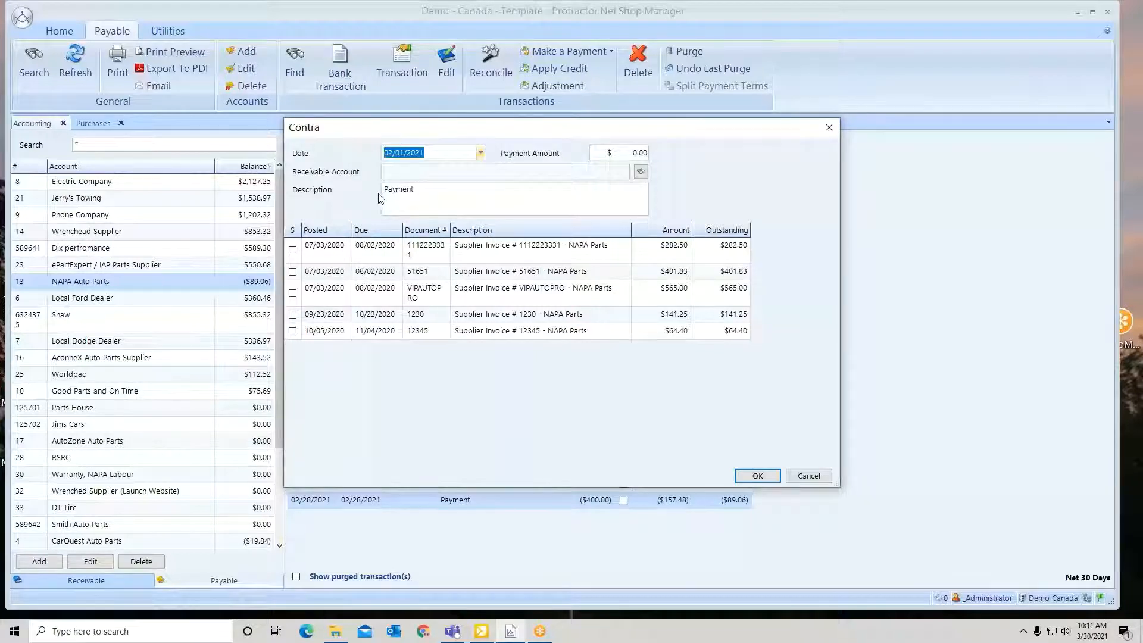
# Choose the customer's receivable account for the contra, select supplier invoice 12345 for payment in full and submit it
pyautogui.click(641, 173)
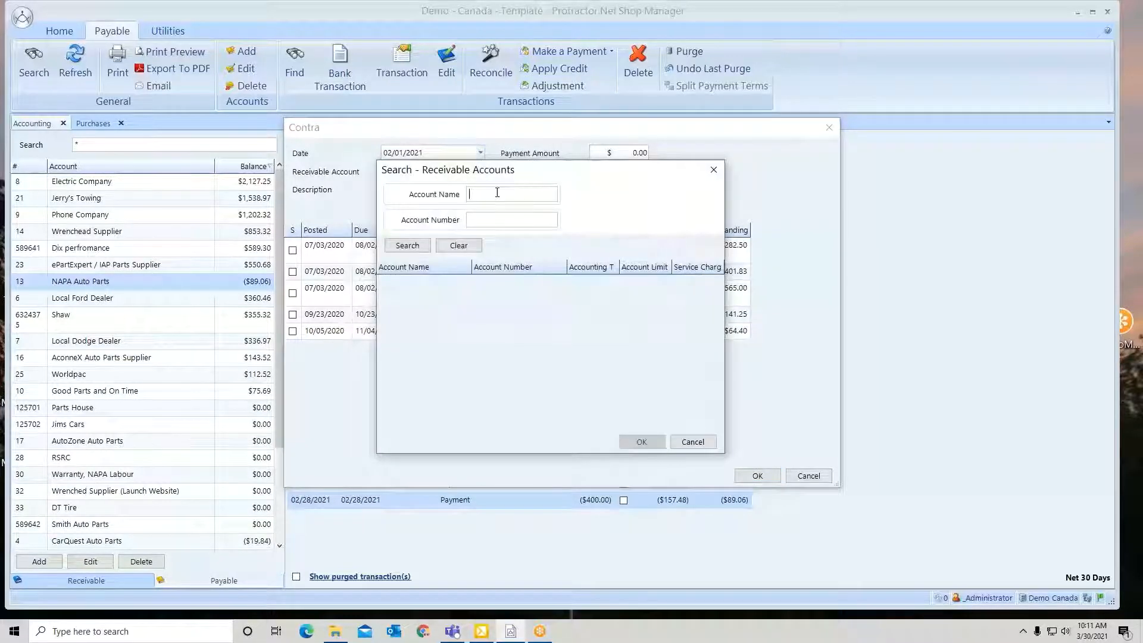
pyautogui.click(407, 247)
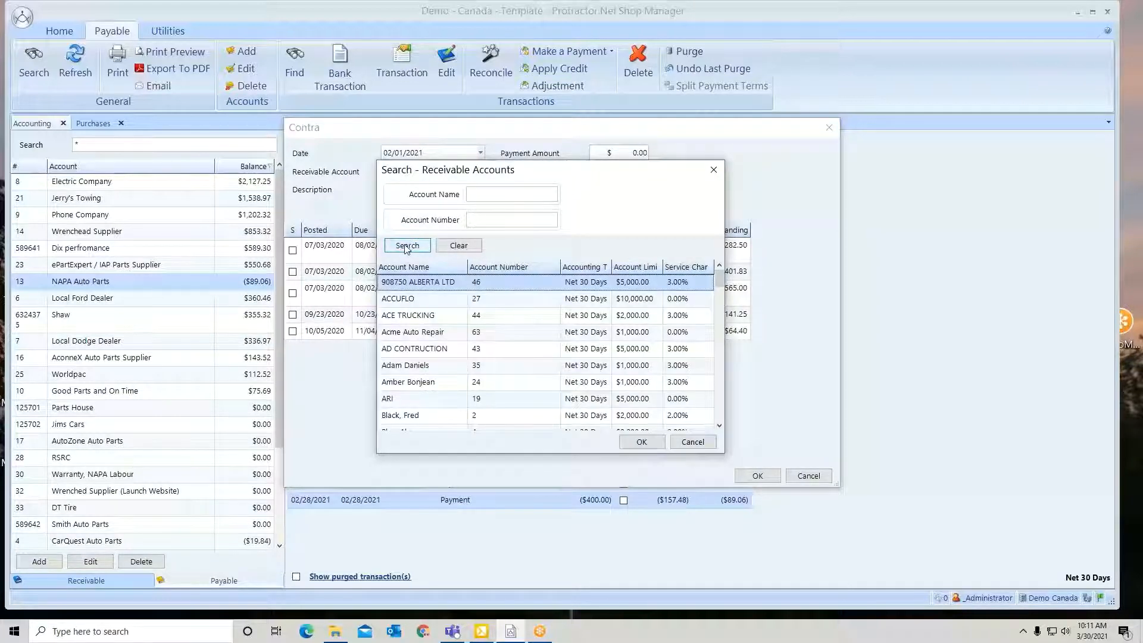
pyautogui.scroll(-1, 434, 337)
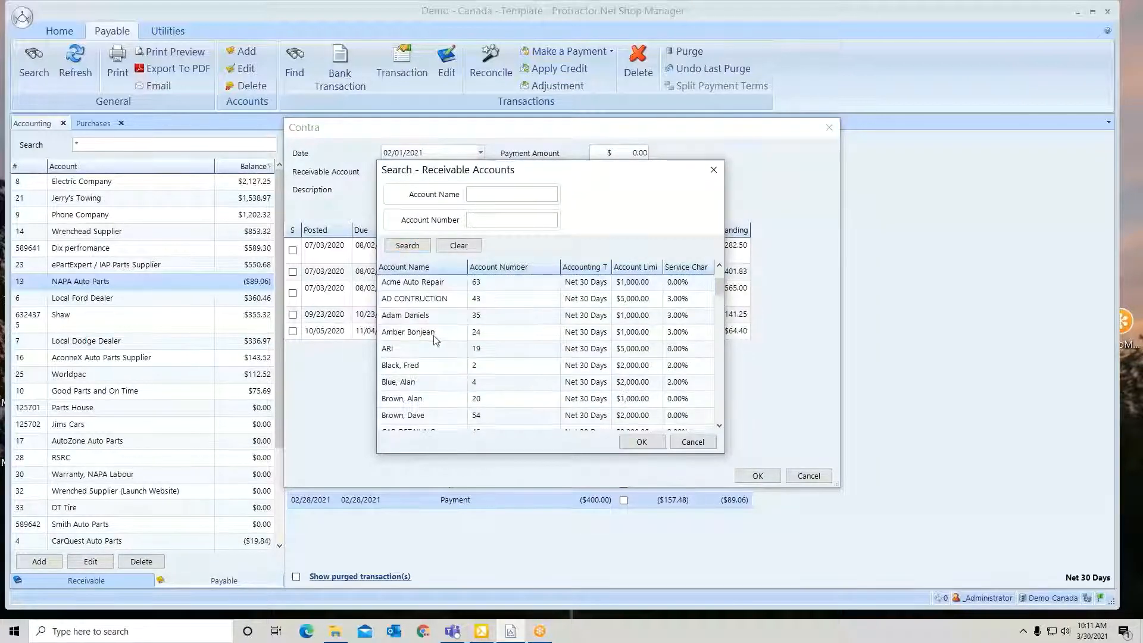
pyautogui.click(425, 369)
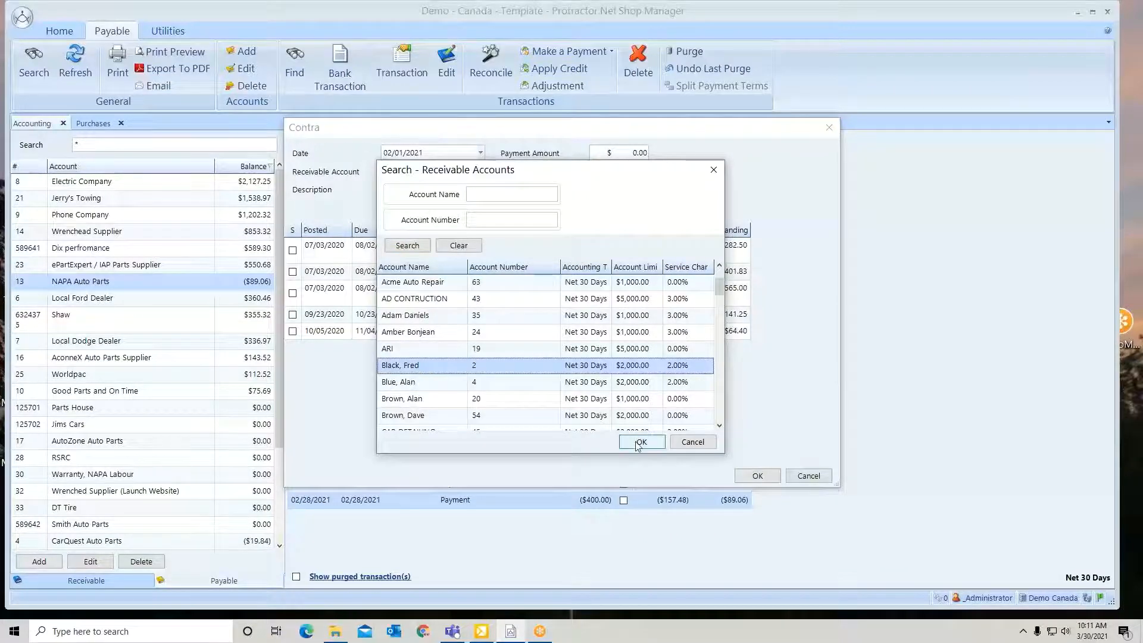
pyautogui.click(638, 444)
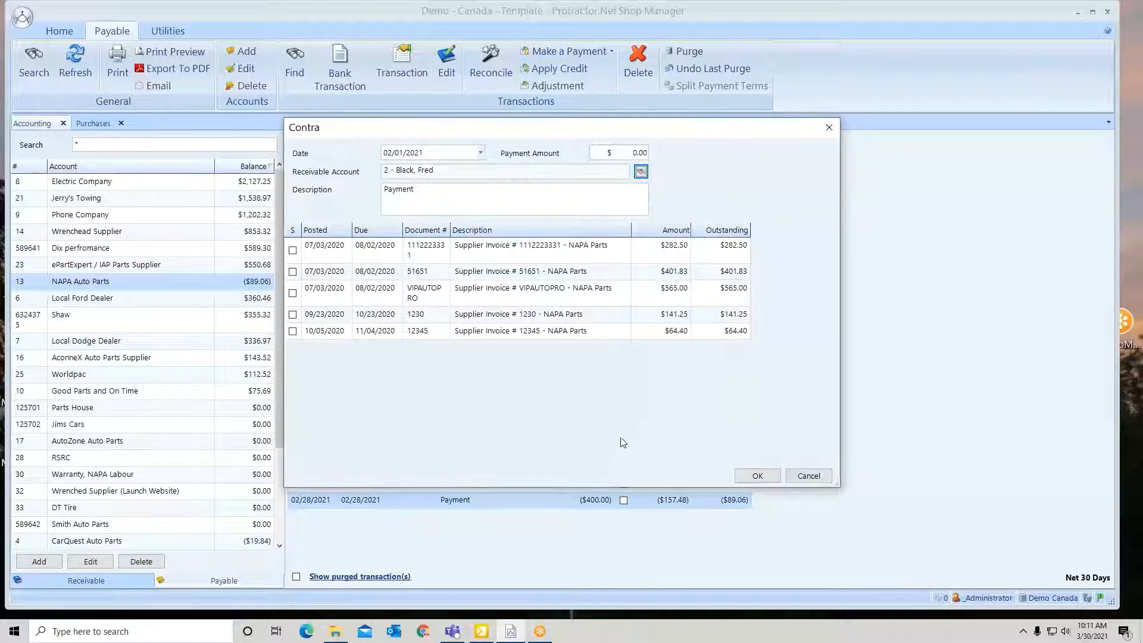
pyautogui.click(293, 331)
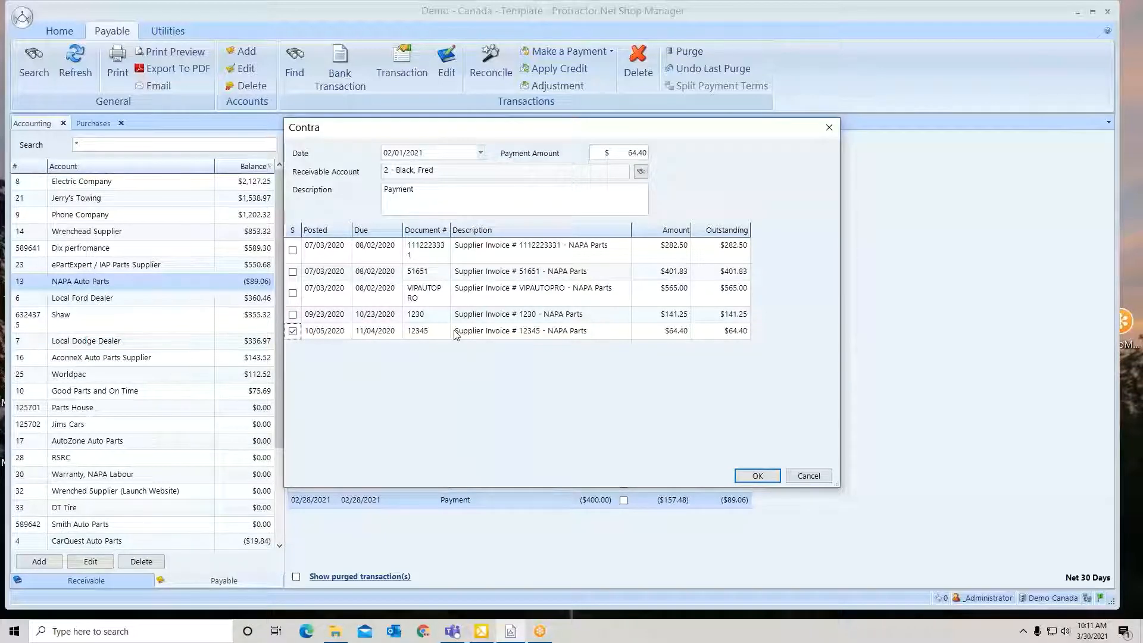
pyautogui.click(758, 477)
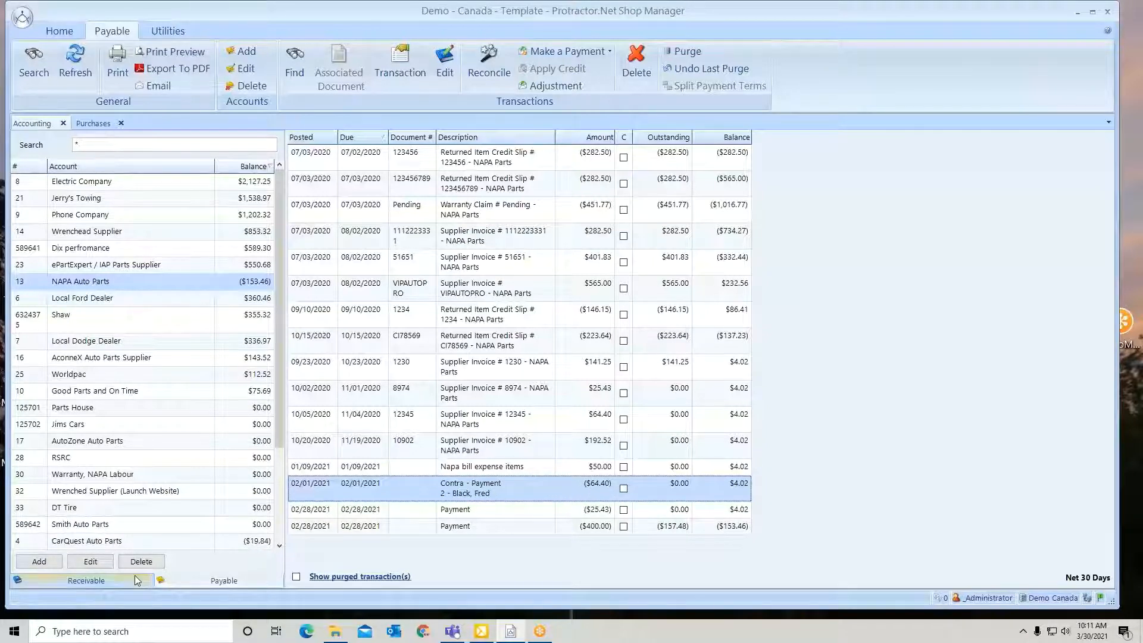
# Look up the same customer's receivable account by first name, examine the NAPA Auto Parts contra payment and return to the payable accounts
pyautogui.click(95, 581)
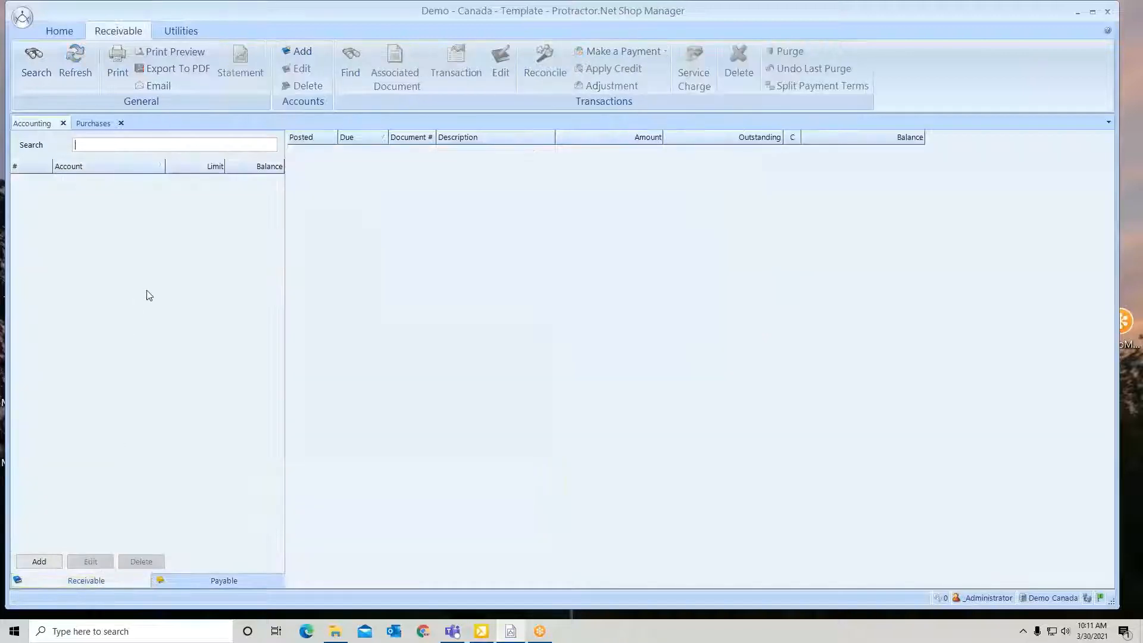
pyautogui.write('fred')
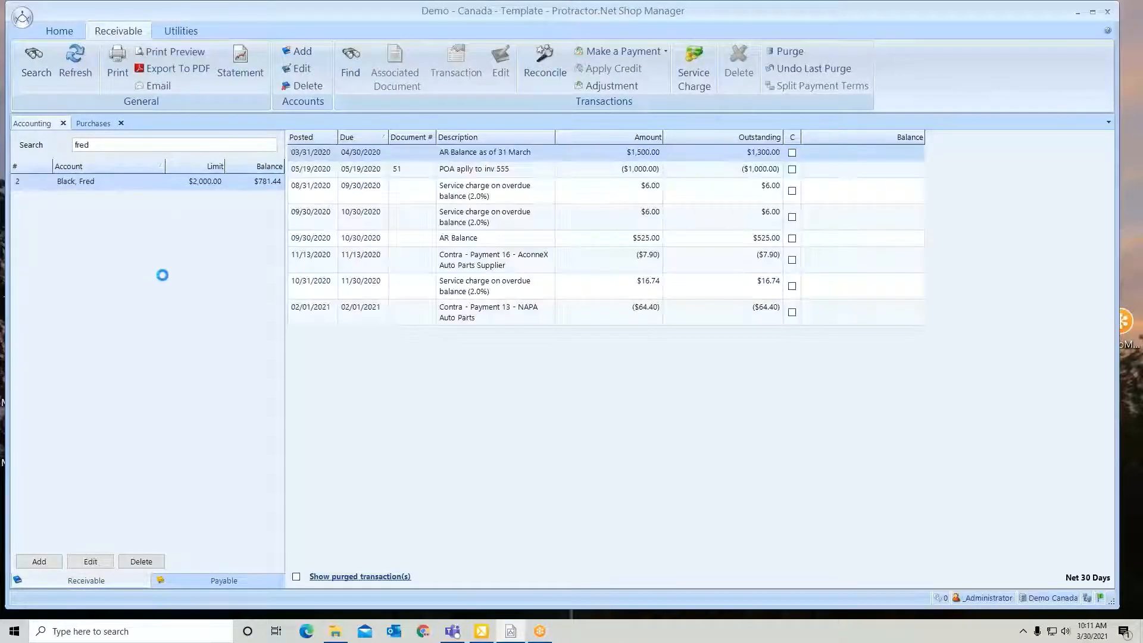
pyautogui.click(480, 318)
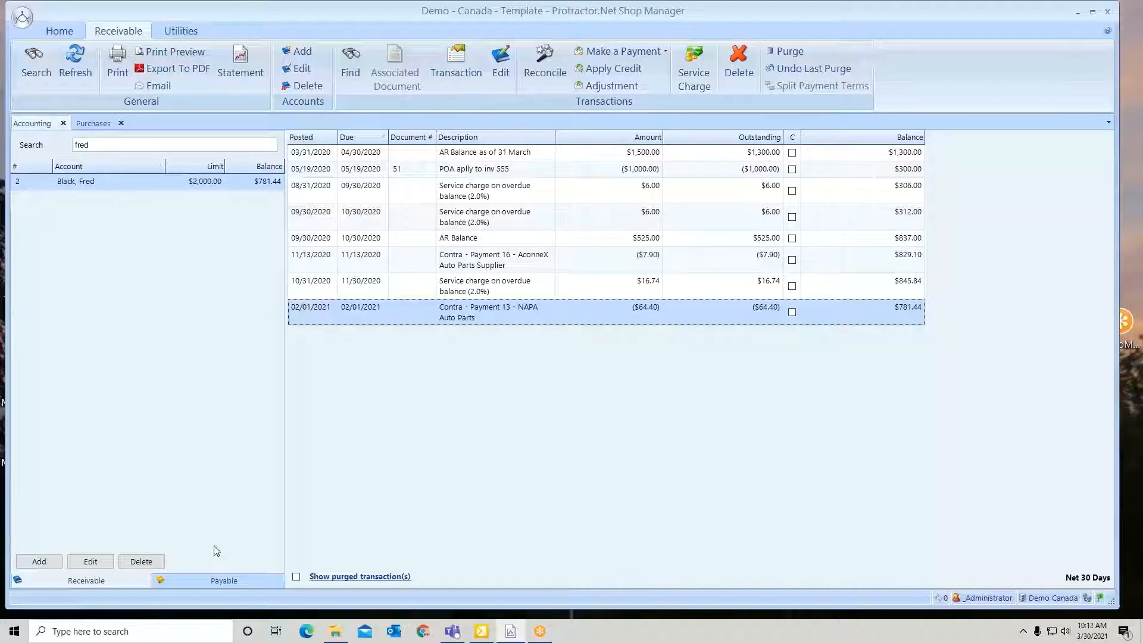
pyautogui.click(216, 584)
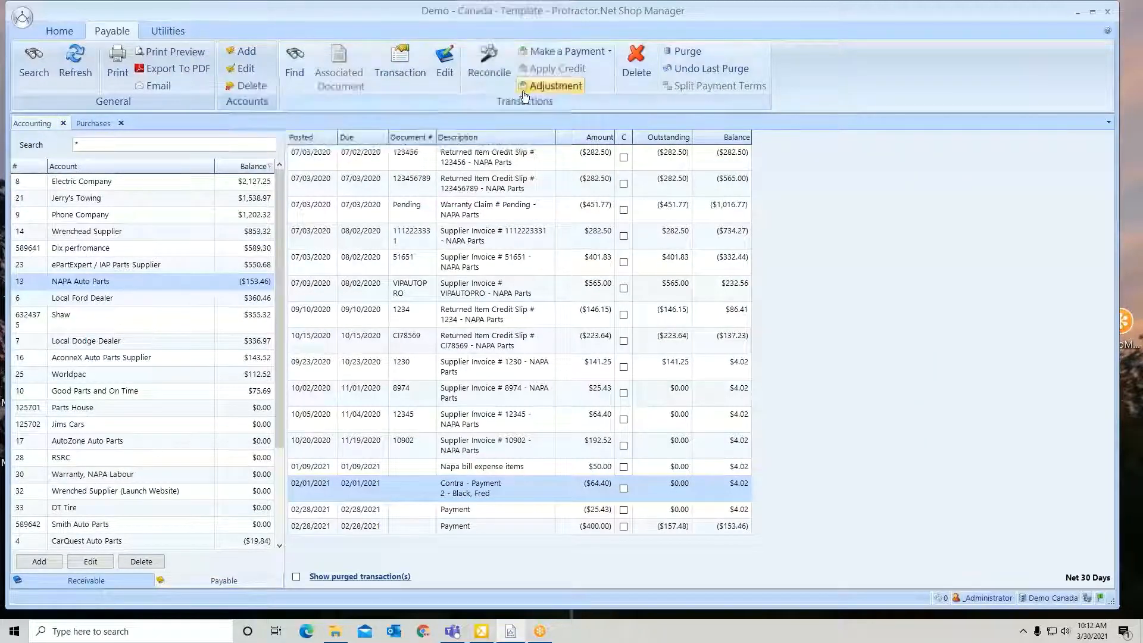
# Start an adjustment for NAPA Auto Parts dated 02/28/2021 against the Advertising & Promotion account
pyautogui.click(556, 87)
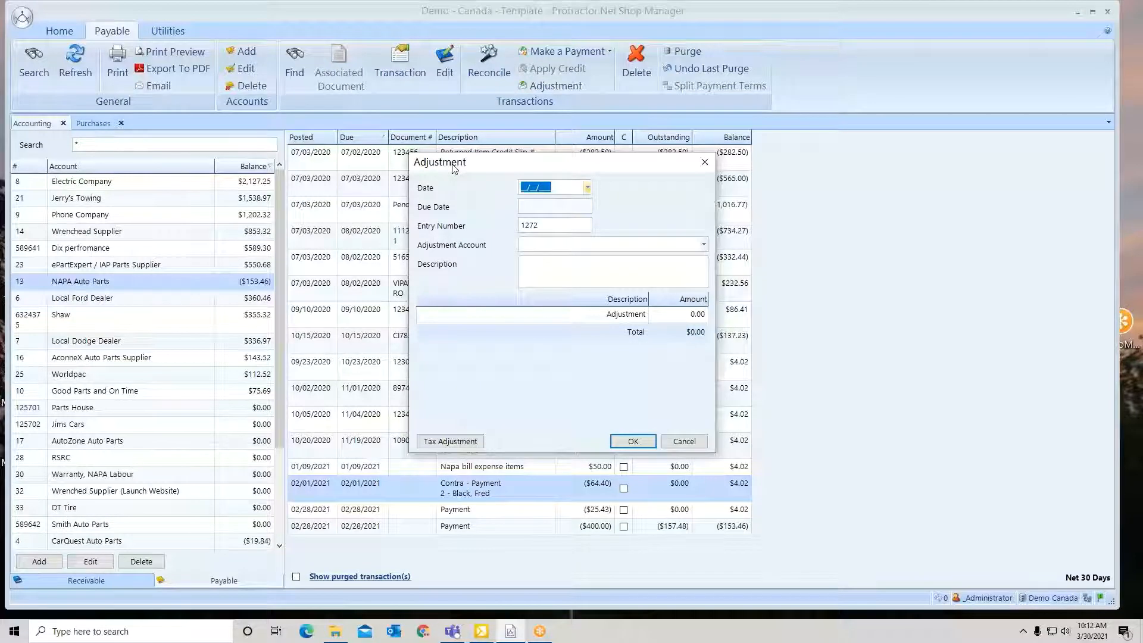
pyautogui.click(588, 188)
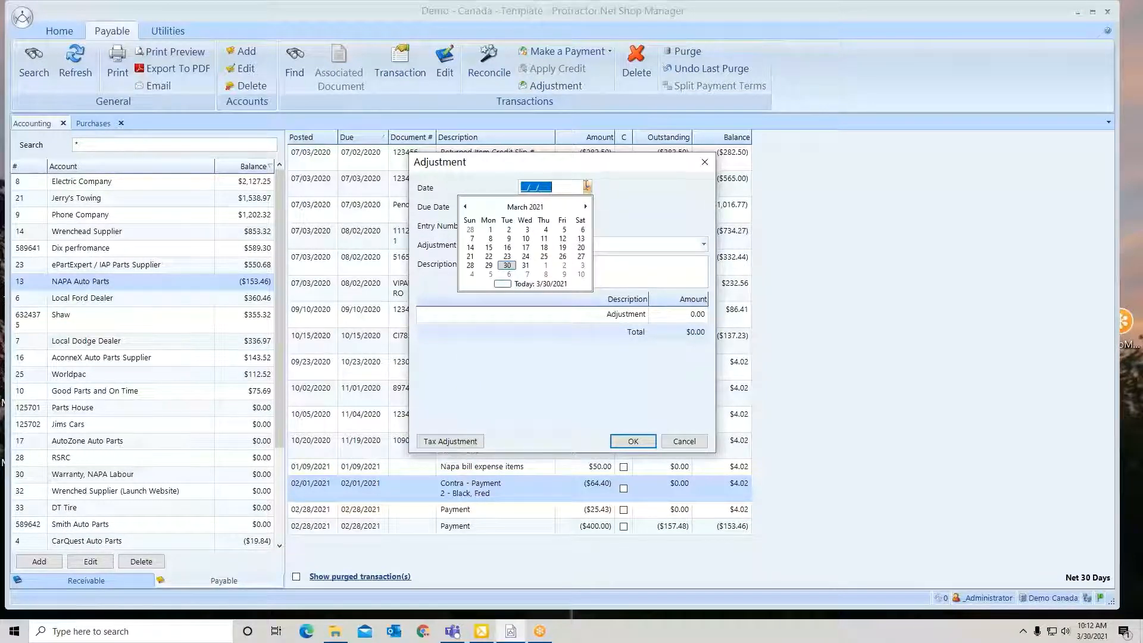
pyautogui.click(471, 230)
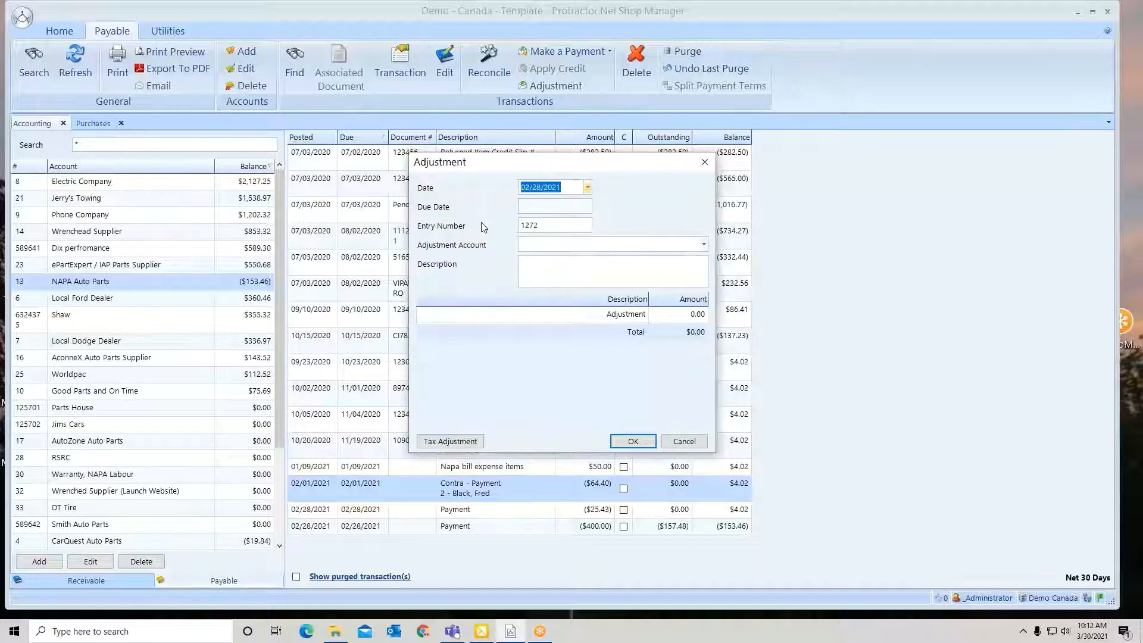
pyautogui.click(704, 245)
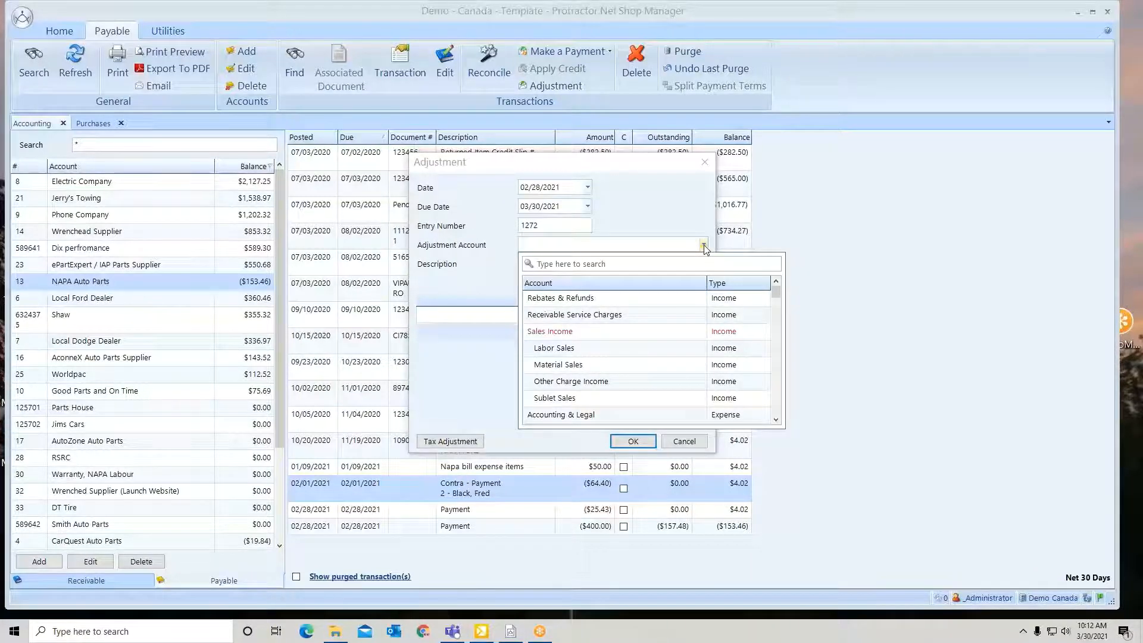
pyautogui.write('adv')
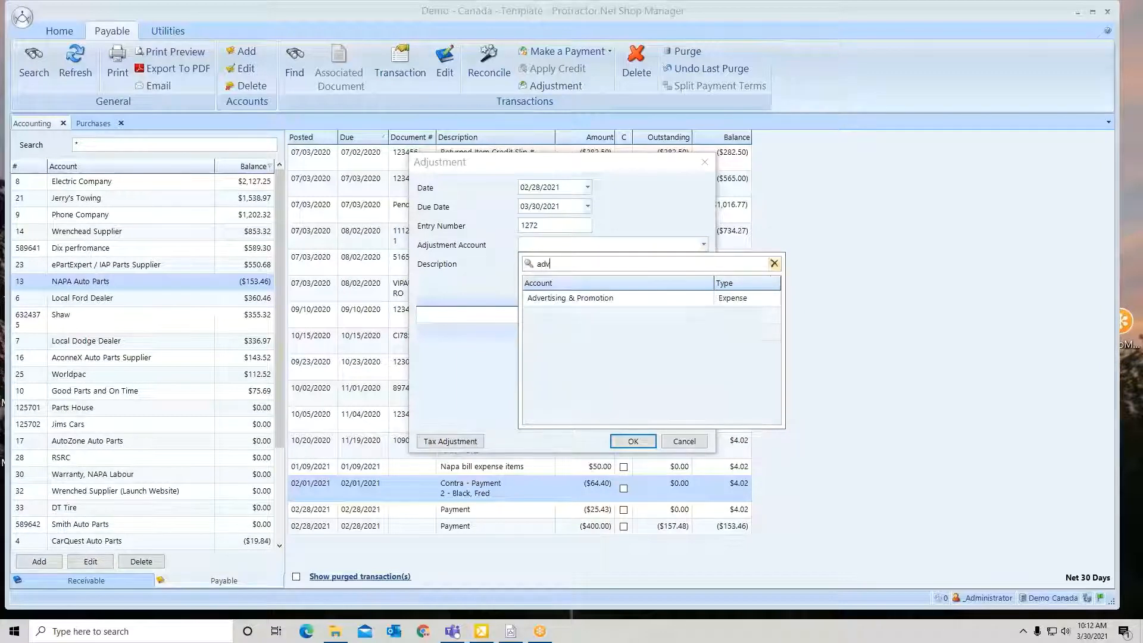
pyautogui.click(622, 300)
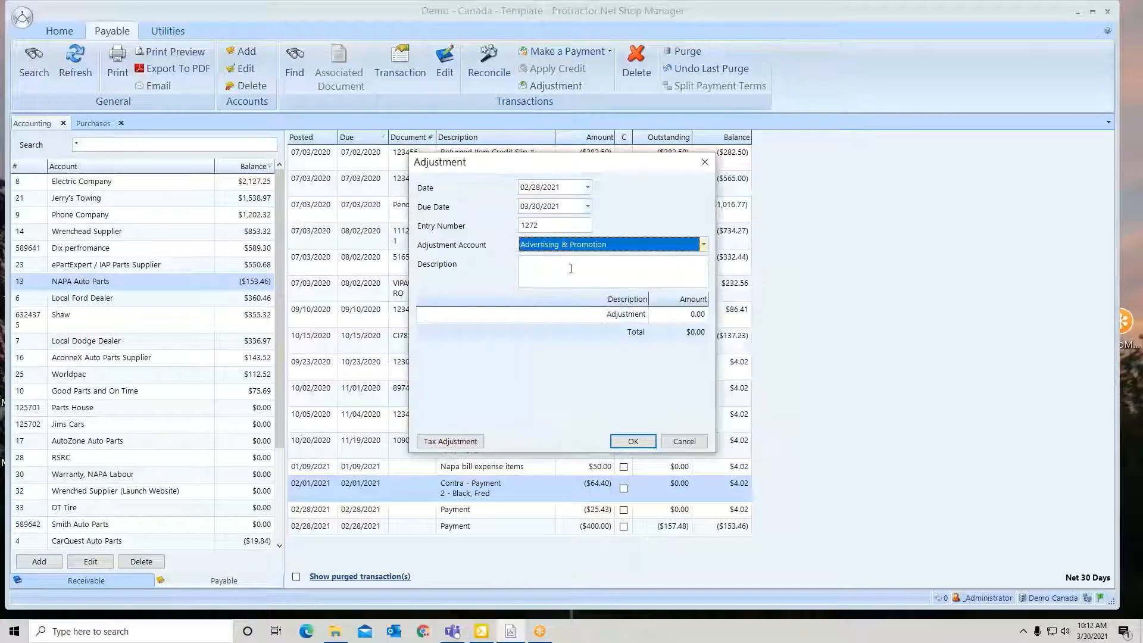
# Describe the adjustment as "Advertising" and set its amount to -50.00
pyautogui.write('Ad')
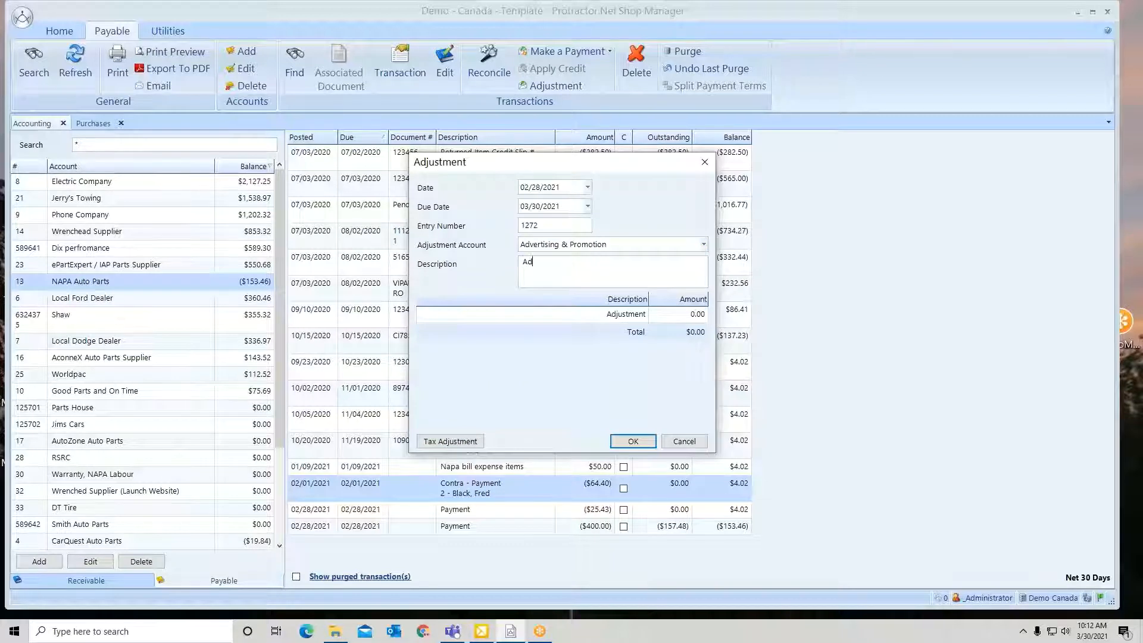
pyautogui.write('vertising')
pyautogui.click(673, 316)
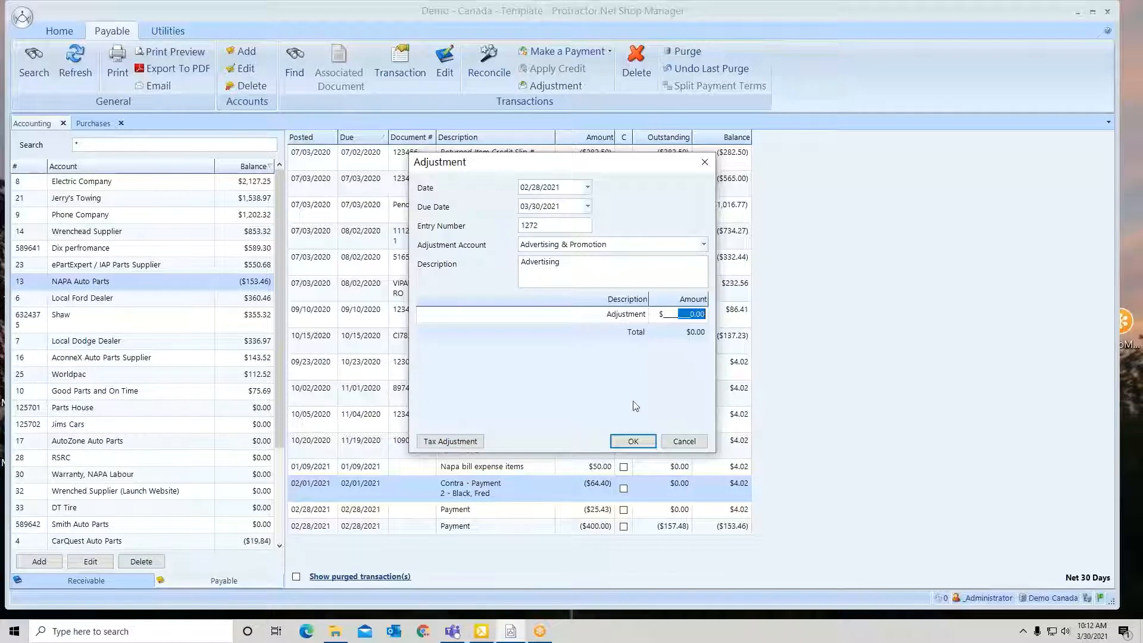
pyautogui.write('-50')
pyautogui.press('Tab')
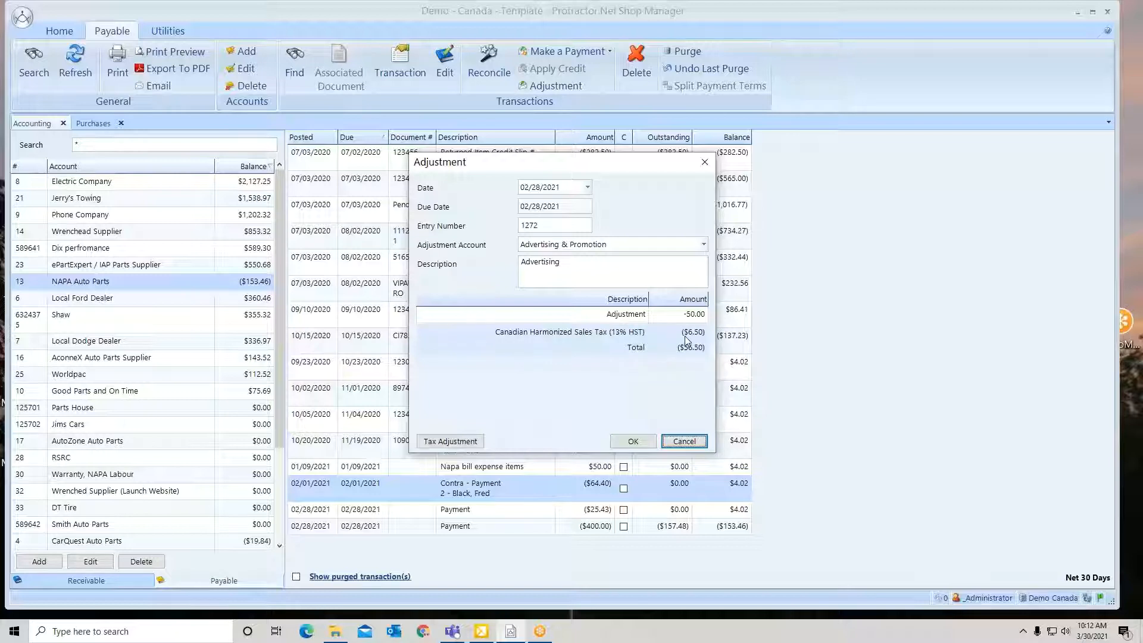
# Review the adjustment's tax options, accept them without changes and save the adjustment
pyautogui.click(471, 443)
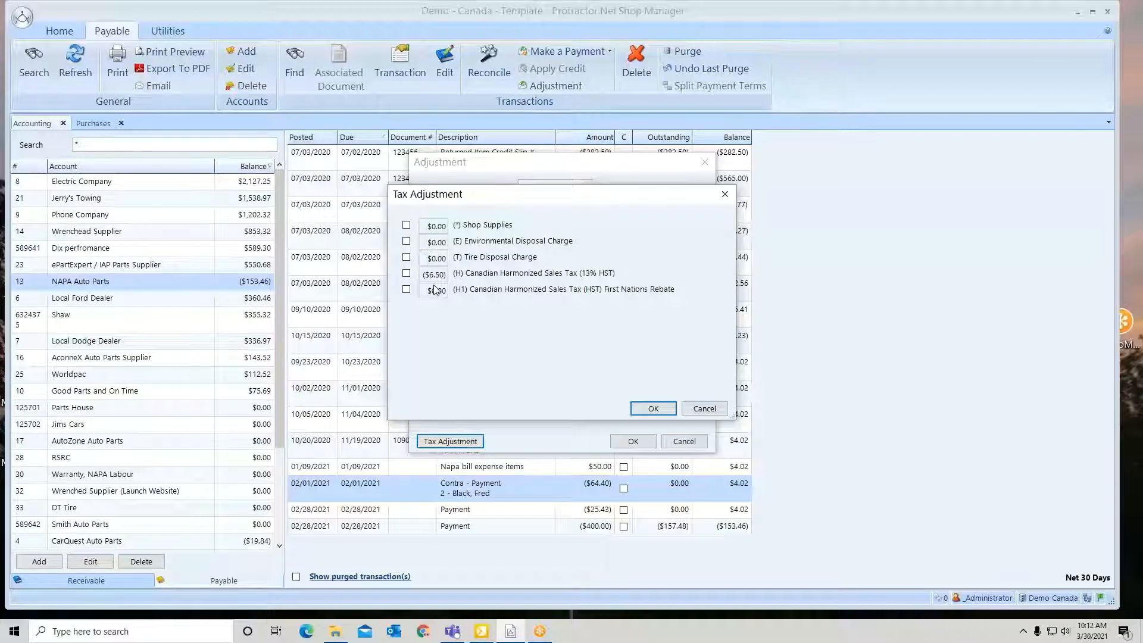
pyautogui.click(655, 409)
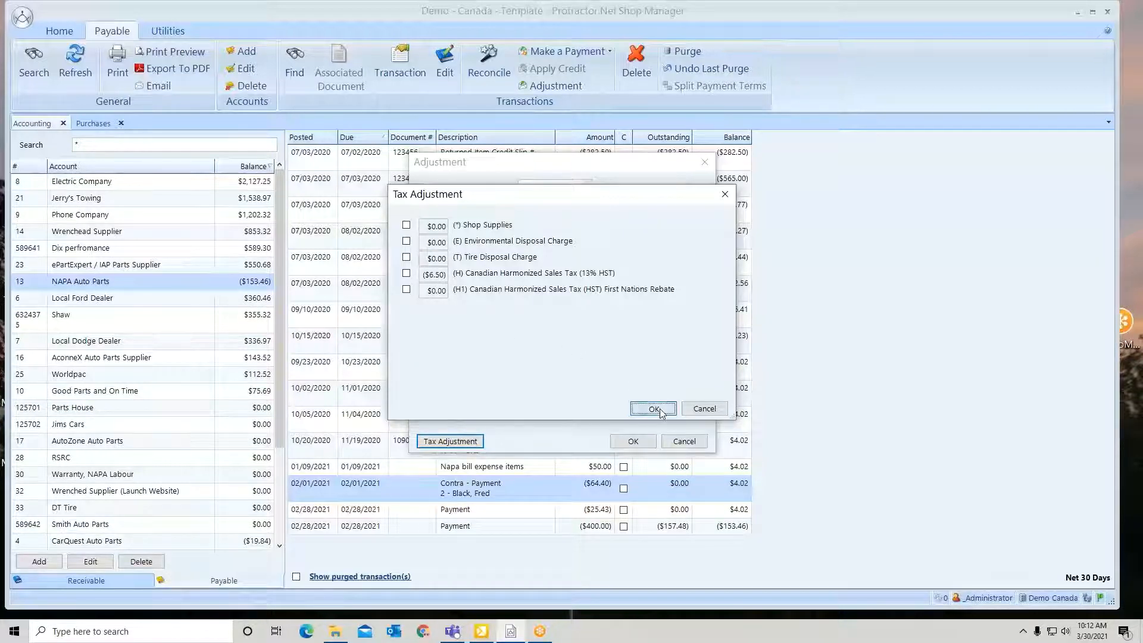
pyautogui.click(633, 442)
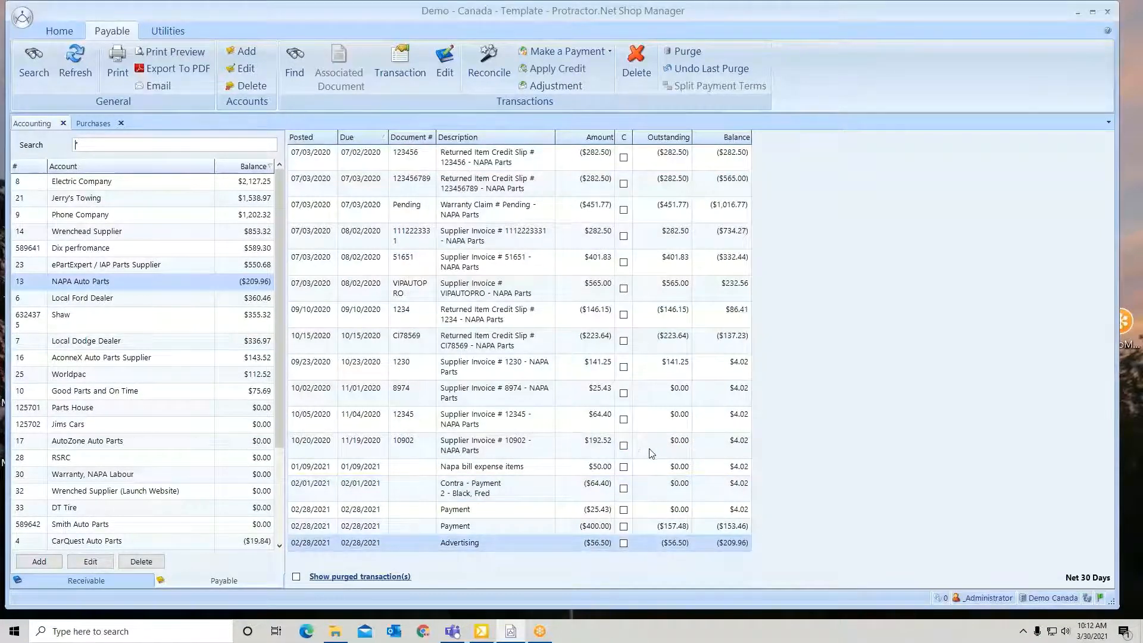
# Delete the 02/28/2021 Advertising adjustment from NAPA Auto Parts, entering "yes" as confirmation
pyautogui.click(505, 545)
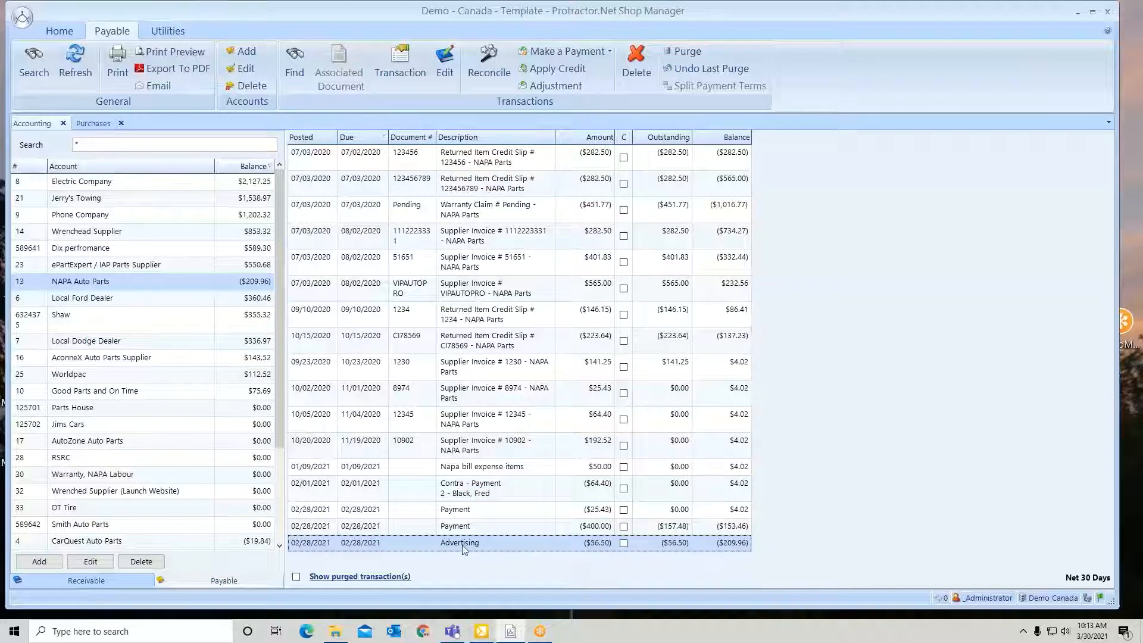
pyautogui.click(471, 527)
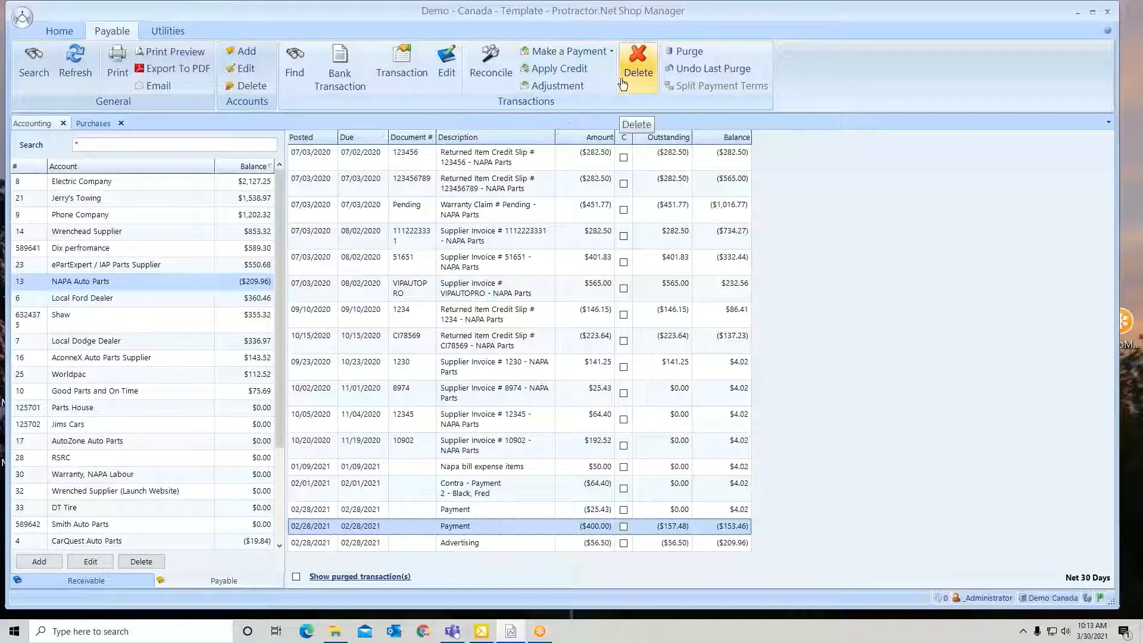
pyautogui.click(463, 161)
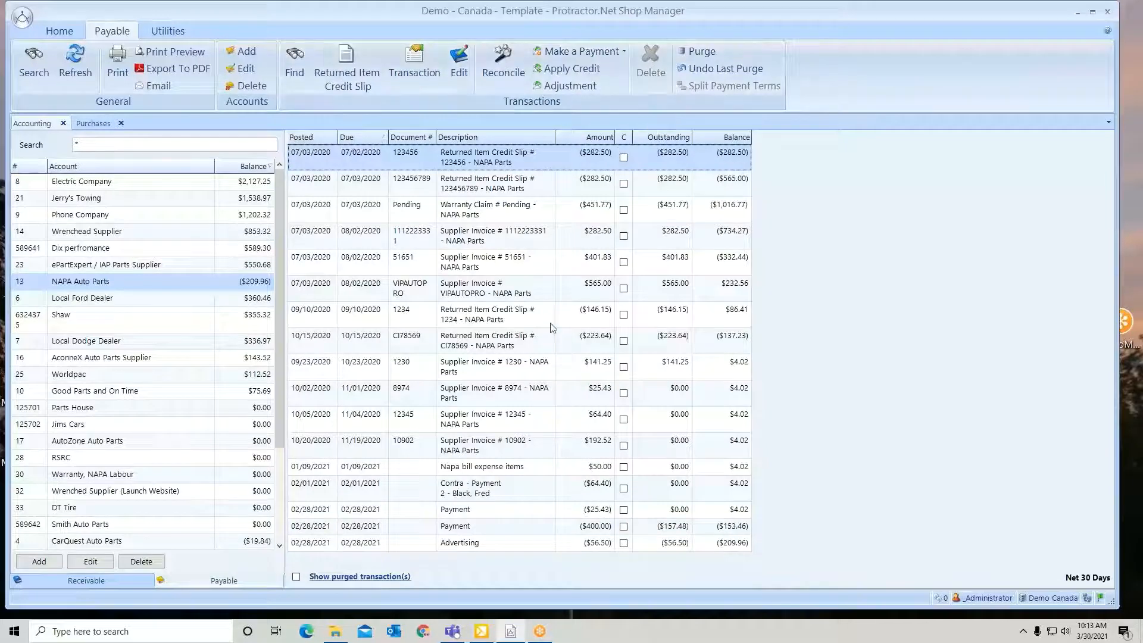
pyautogui.click(499, 547)
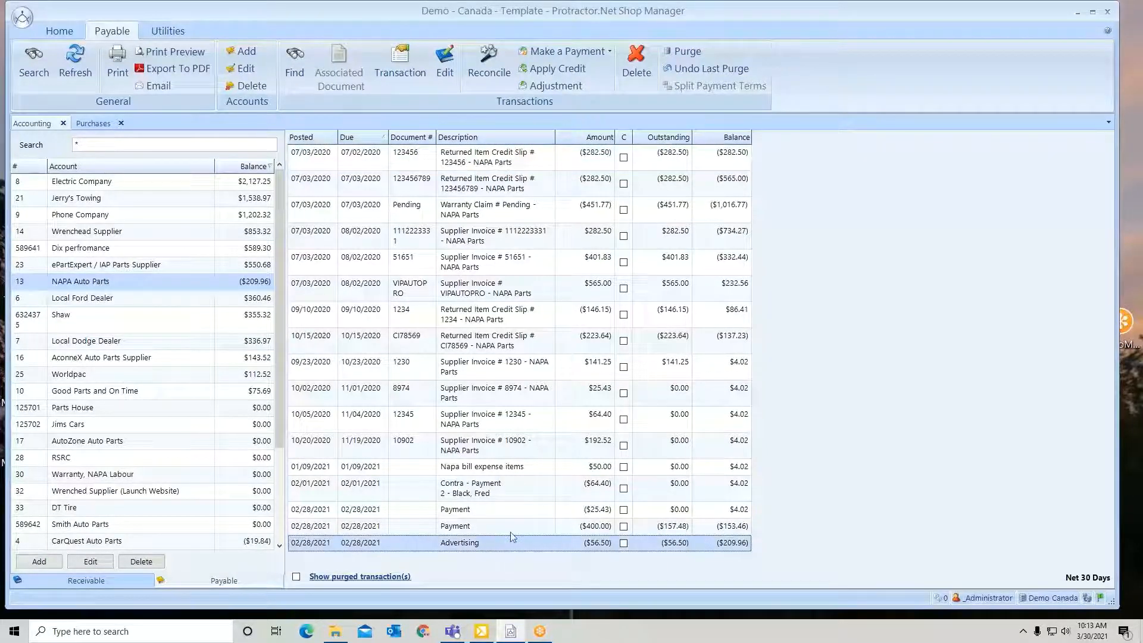
pyautogui.click(635, 67)
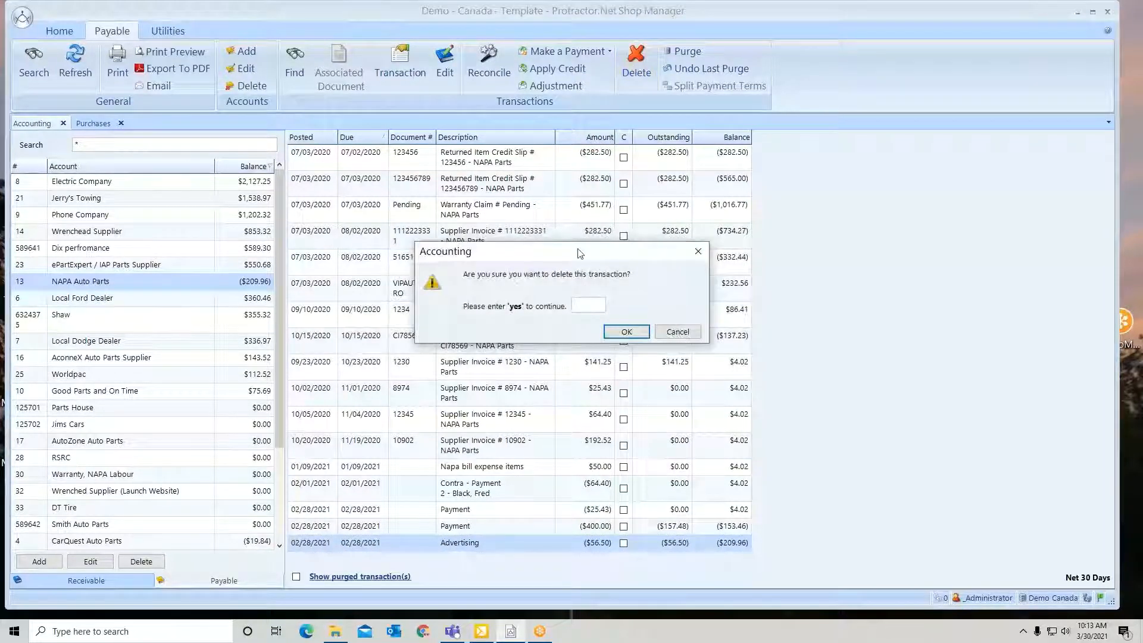
pyautogui.write('y')
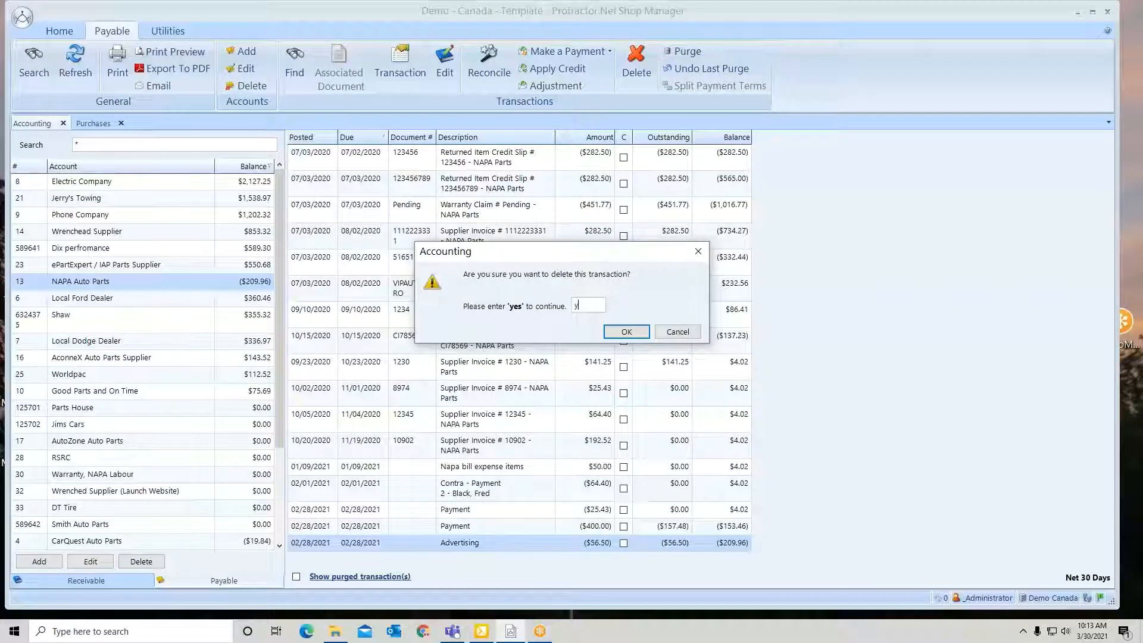
pyautogui.write('es')
pyautogui.press('Return')
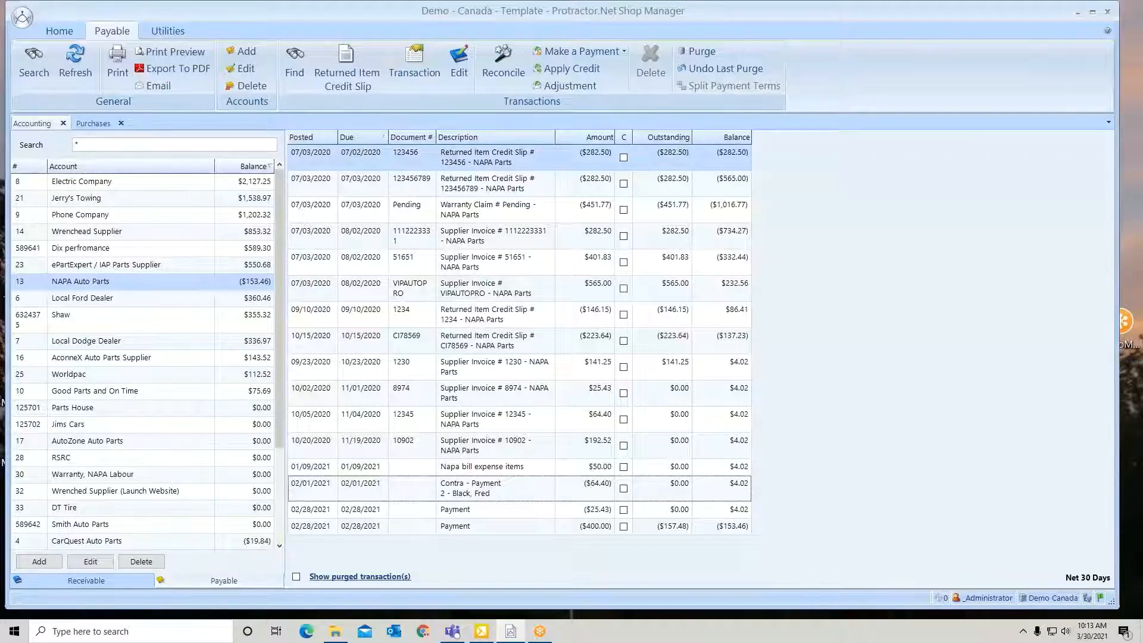
# Delete the 400.00 payment dated 02/28/2021 from NAPA Auto Parts, entering "yes" as confirmation
pyautogui.click(496, 528)
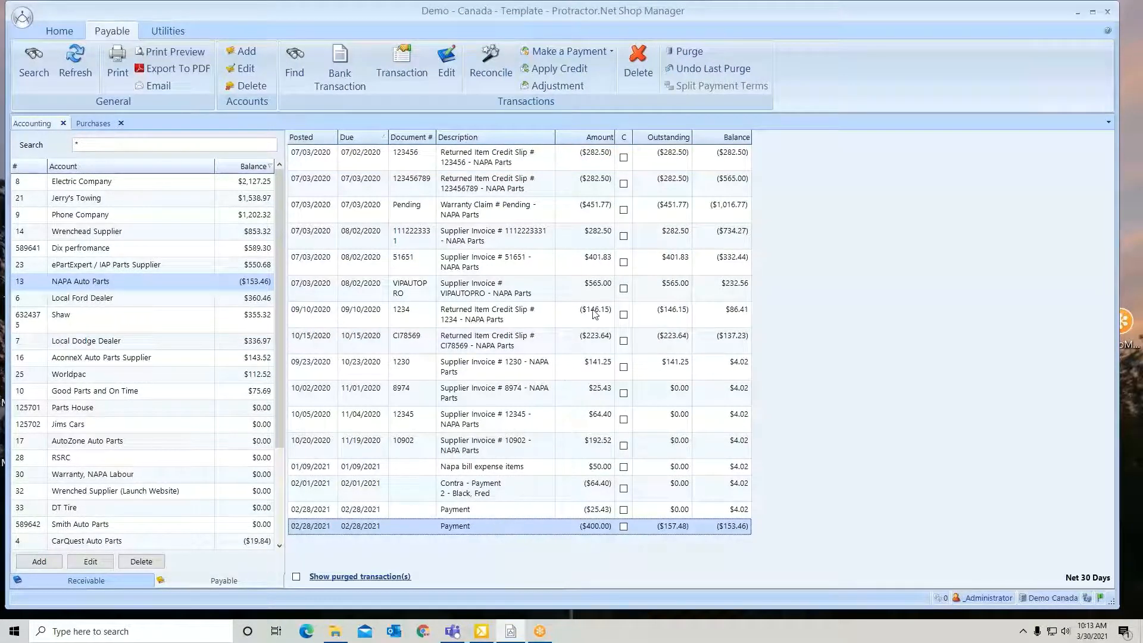
pyautogui.click(639, 69)
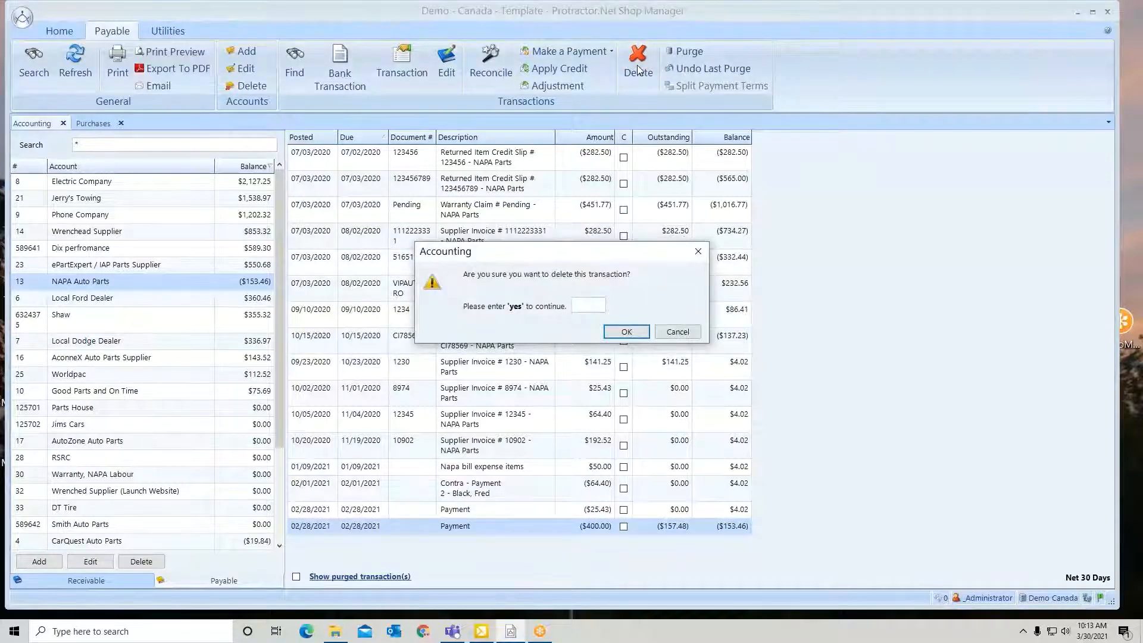
pyautogui.write('yes')
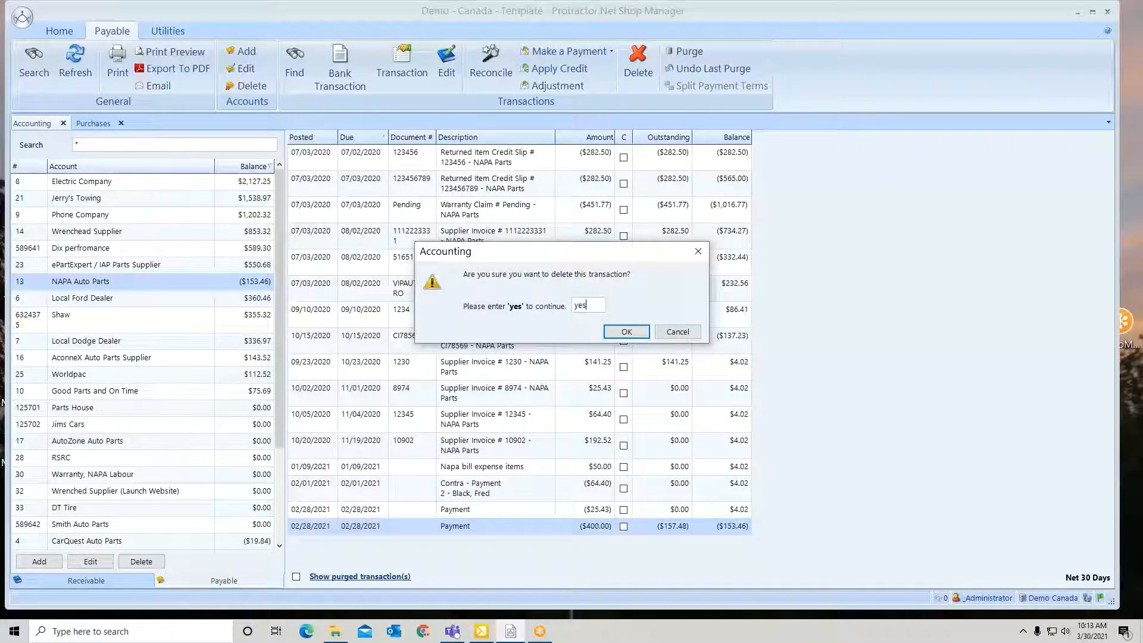
pyautogui.click(626, 331)
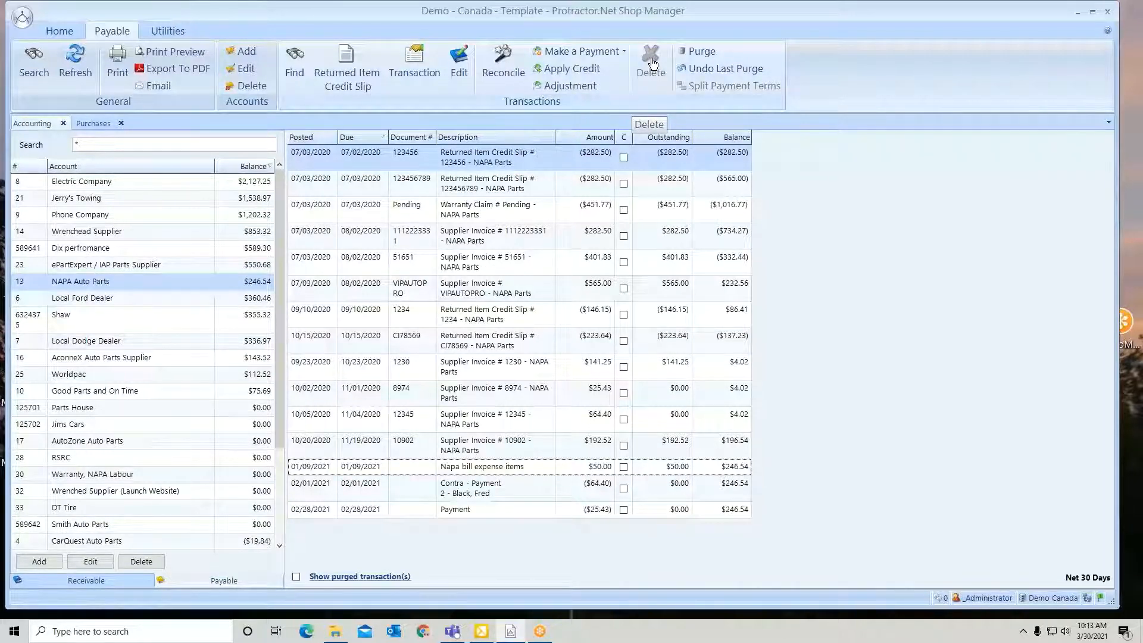
# Purge the zero-balance transactions of NAPA Auto Parts using 02/28/2021 as the purge date
pyautogui.click(706, 52)
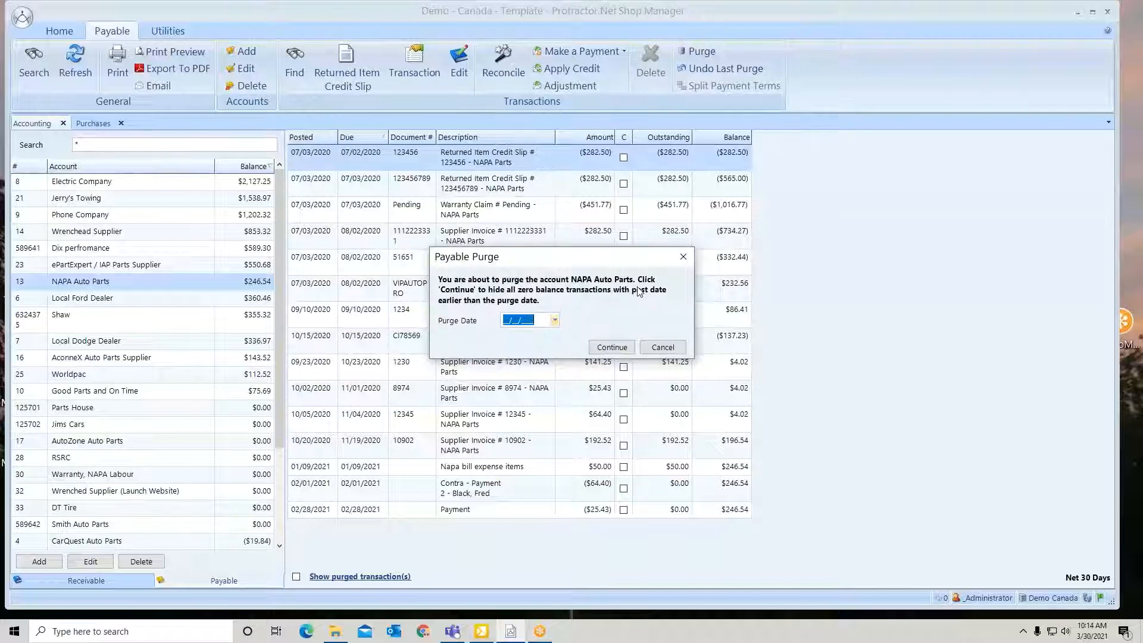
pyautogui.click(555, 322)
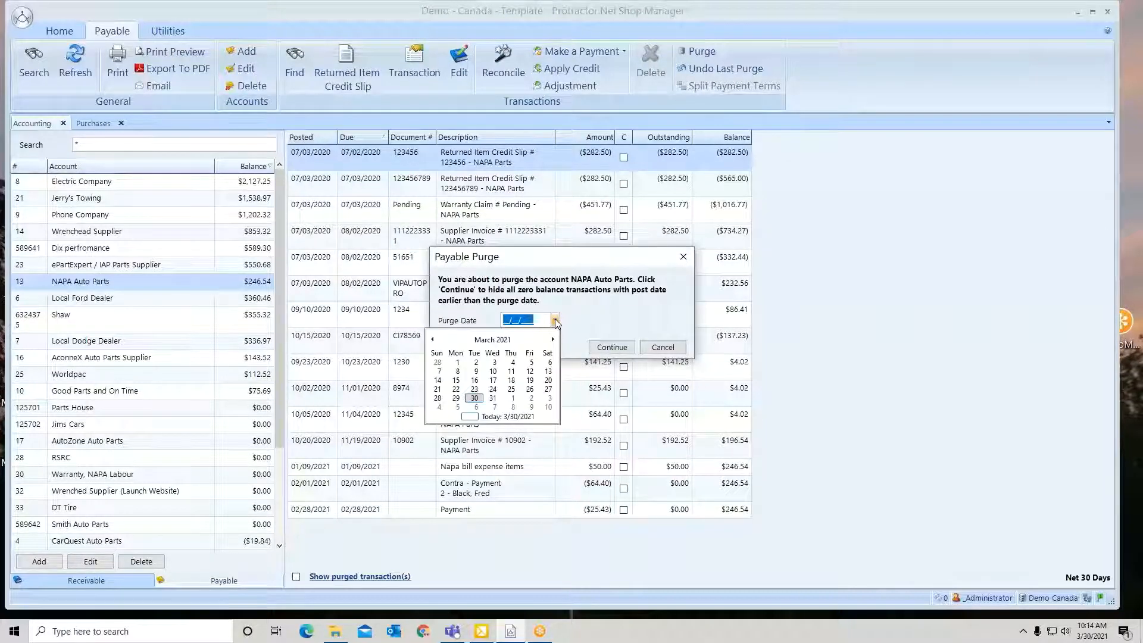
pyautogui.click(438, 362)
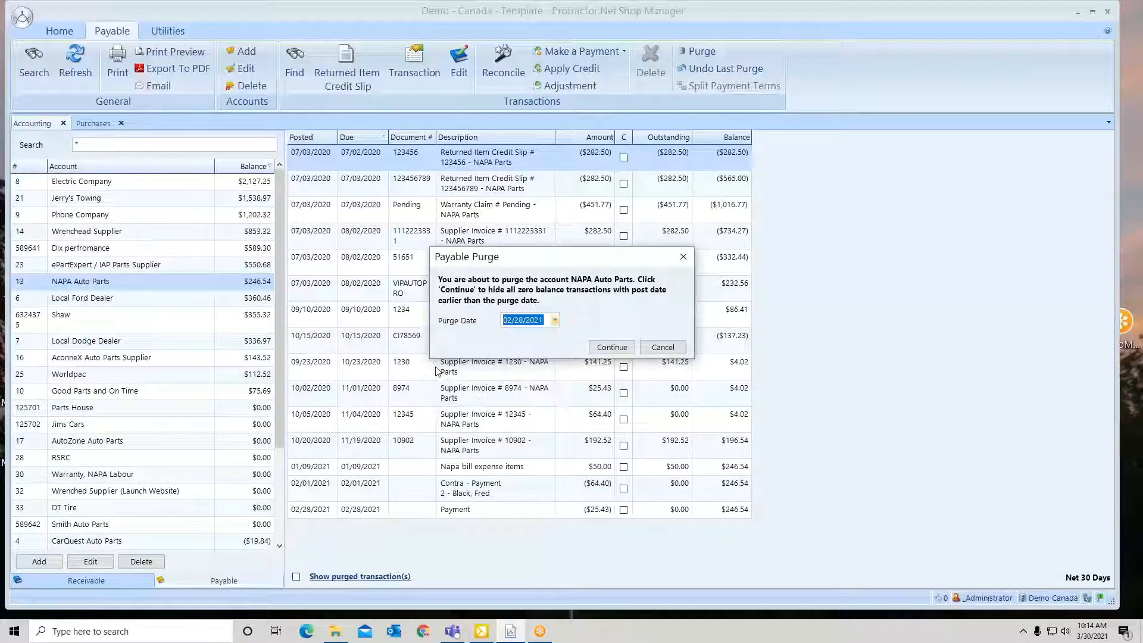
pyautogui.click(604, 351)
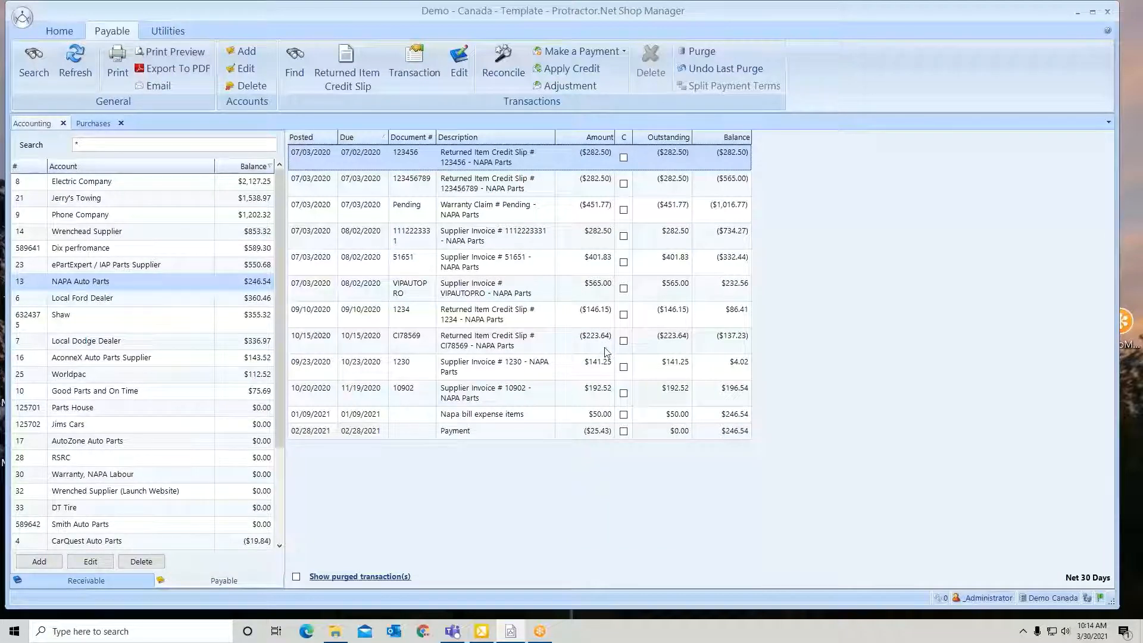
# Undo the last purge of NAPA Auto Parts, entering "yes" as confirmation
pyautogui.click(716, 70)
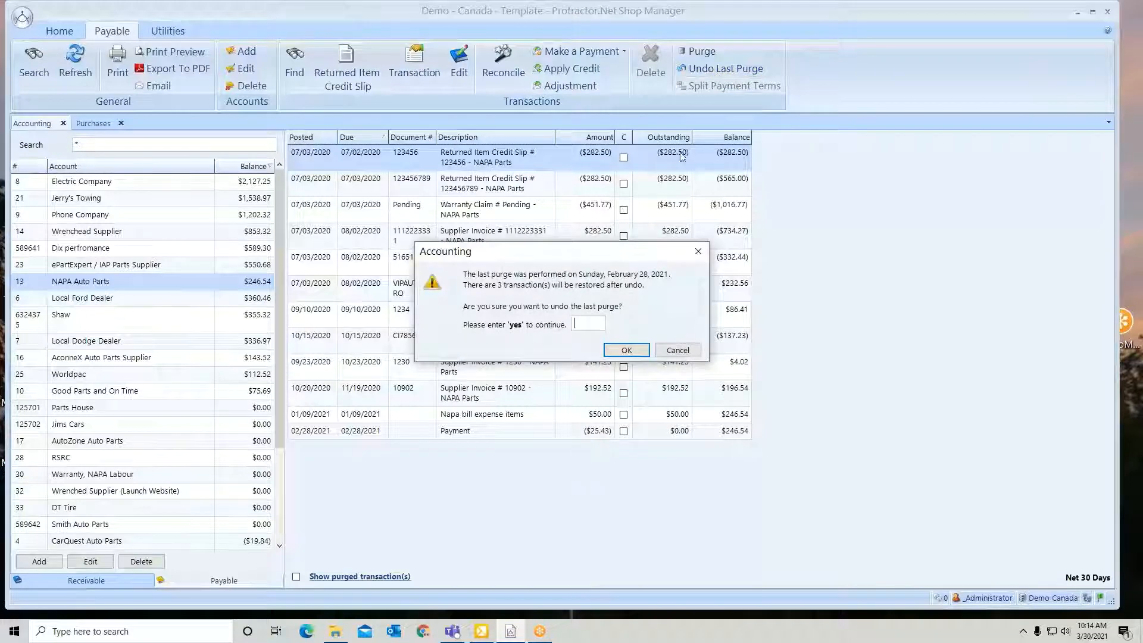
pyautogui.write('yes')
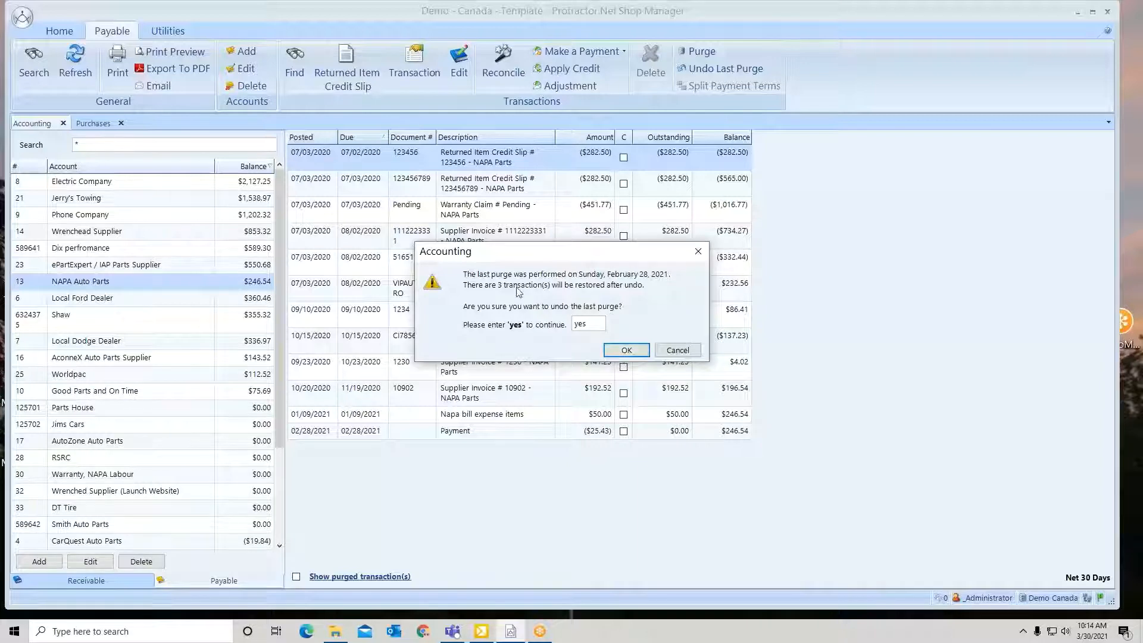
pyautogui.click(621, 349)
pyautogui.click(621, 365)
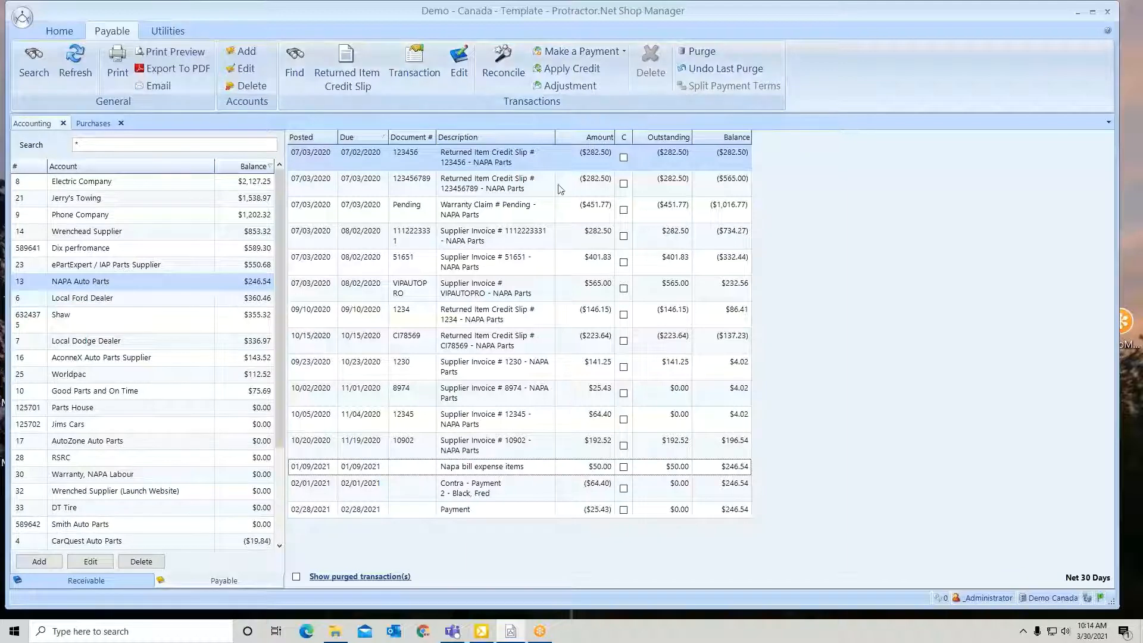
# Start splitting the payment terms of supplier invoice 51651, with a first split of 150.00 due 08/03/2020
pyautogui.click(519, 263)
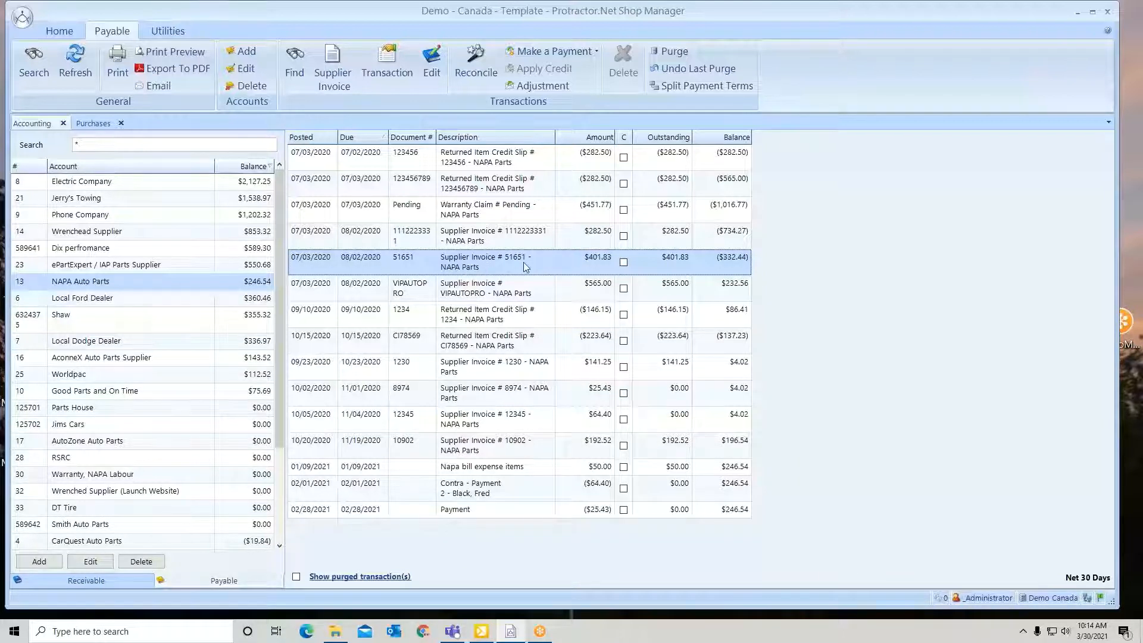
pyautogui.click(680, 87)
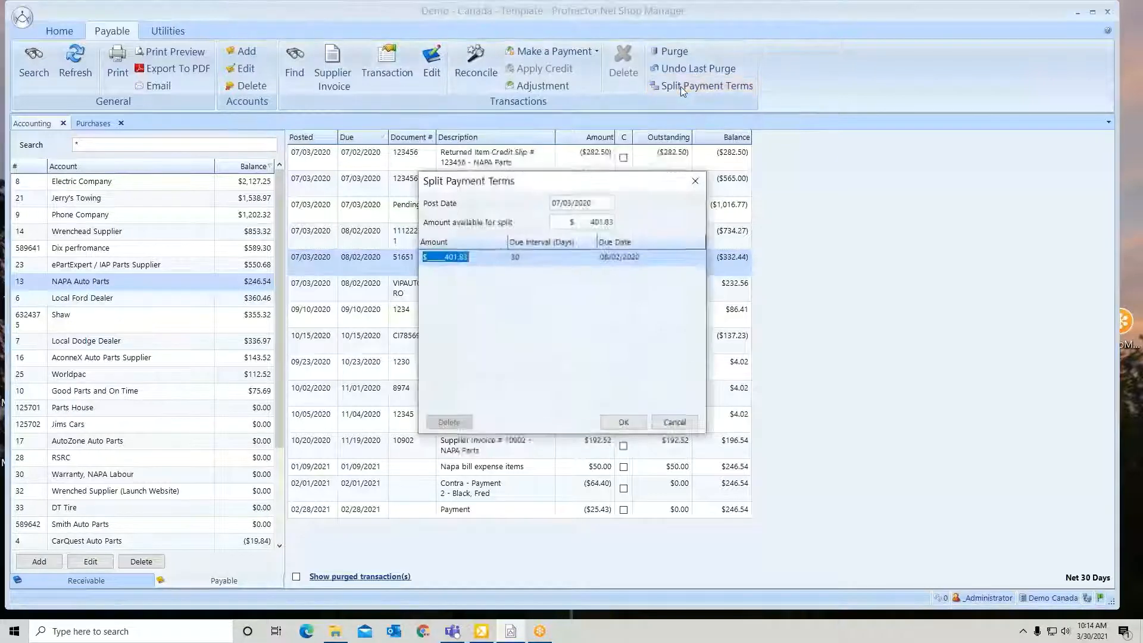
pyautogui.doubleClick(457, 257)
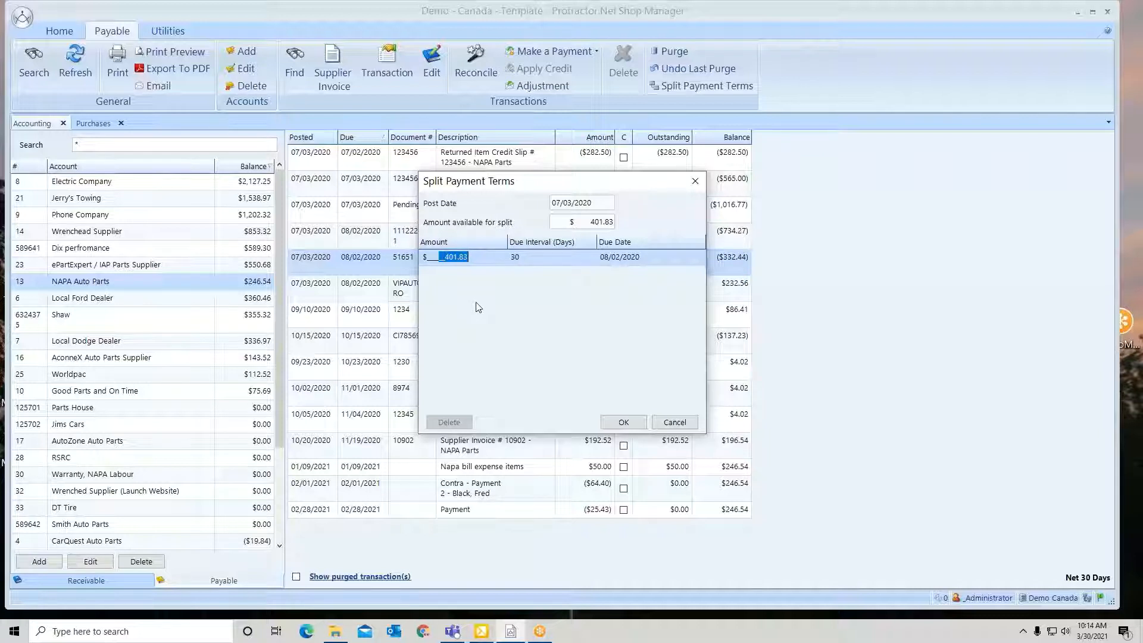
pyautogui.write('150')
pyautogui.press('Tab')
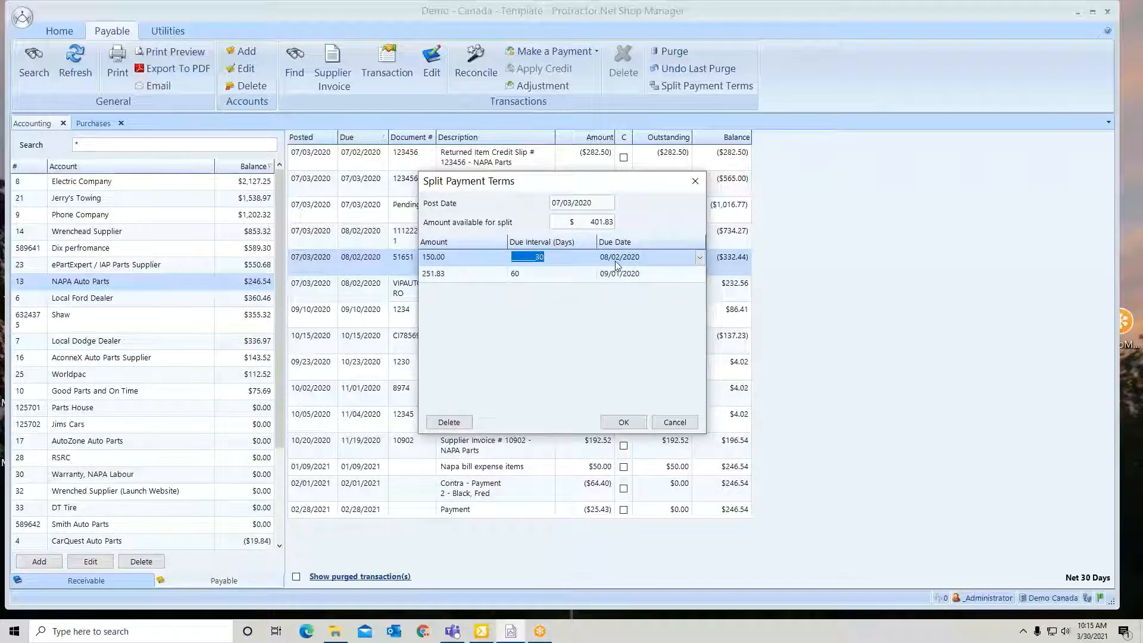
pyautogui.click(700, 258)
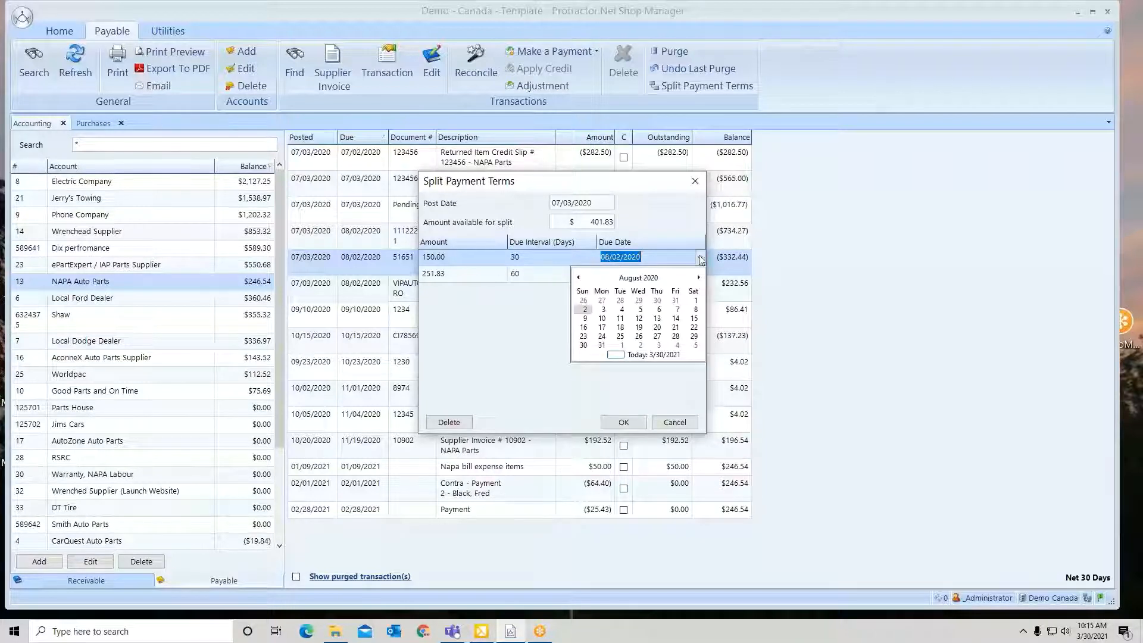
pyautogui.click(603, 311)
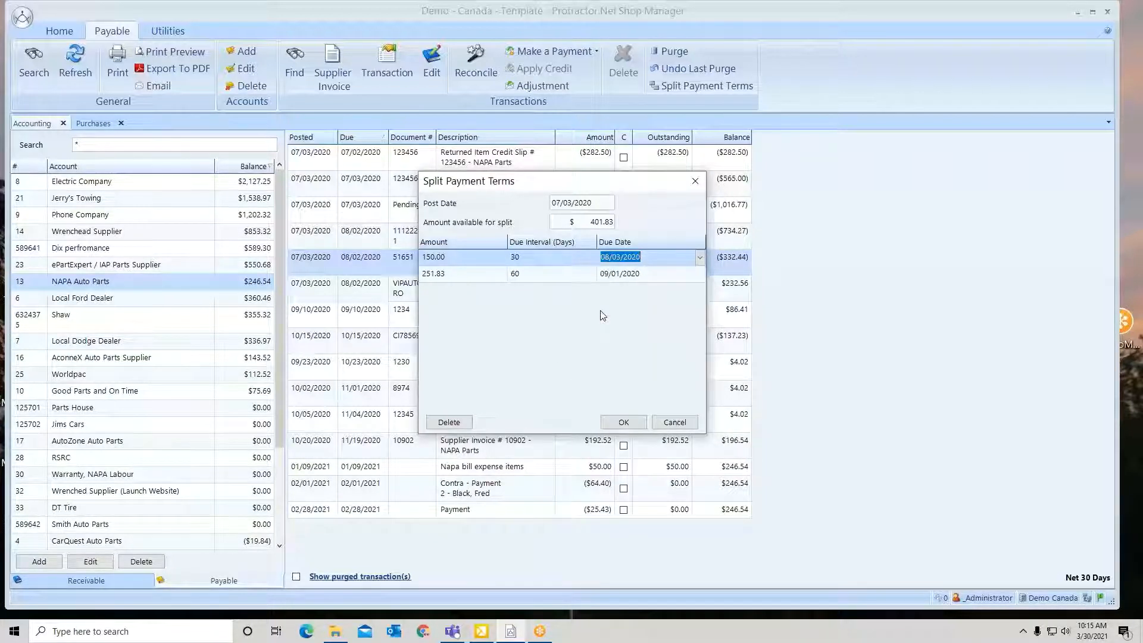
pyautogui.press('Tab')
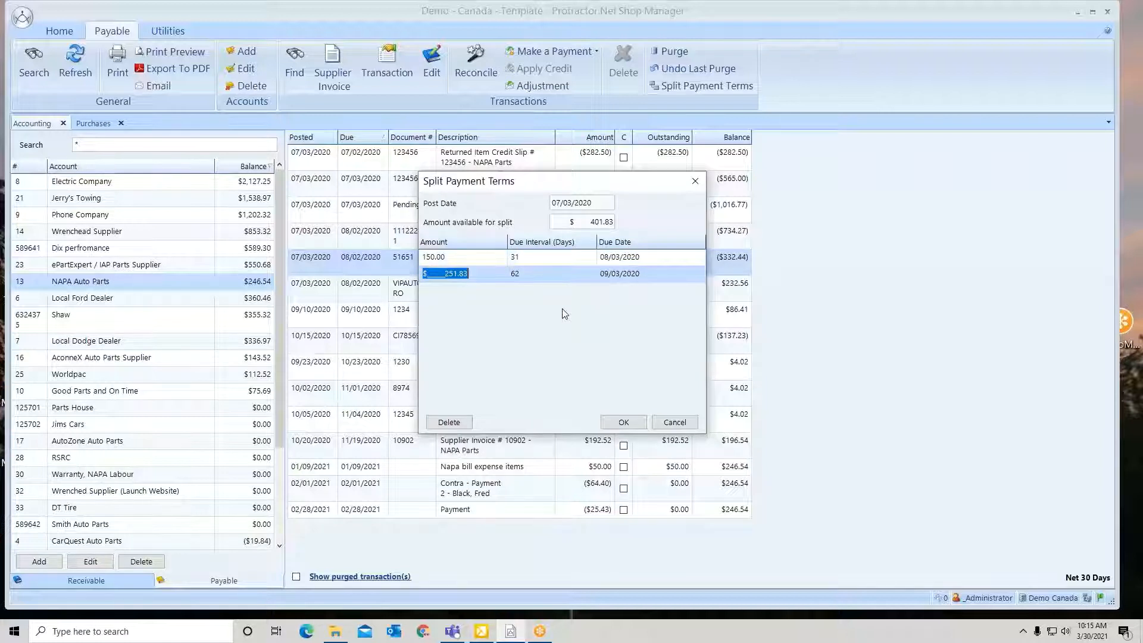
# Set the second split of invoice 51651 to 150.00, keeping its due date of 09/03/2020
pyautogui.write('1500')
pyautogui.press('BackSpace')
pyautogui.press('Tab')
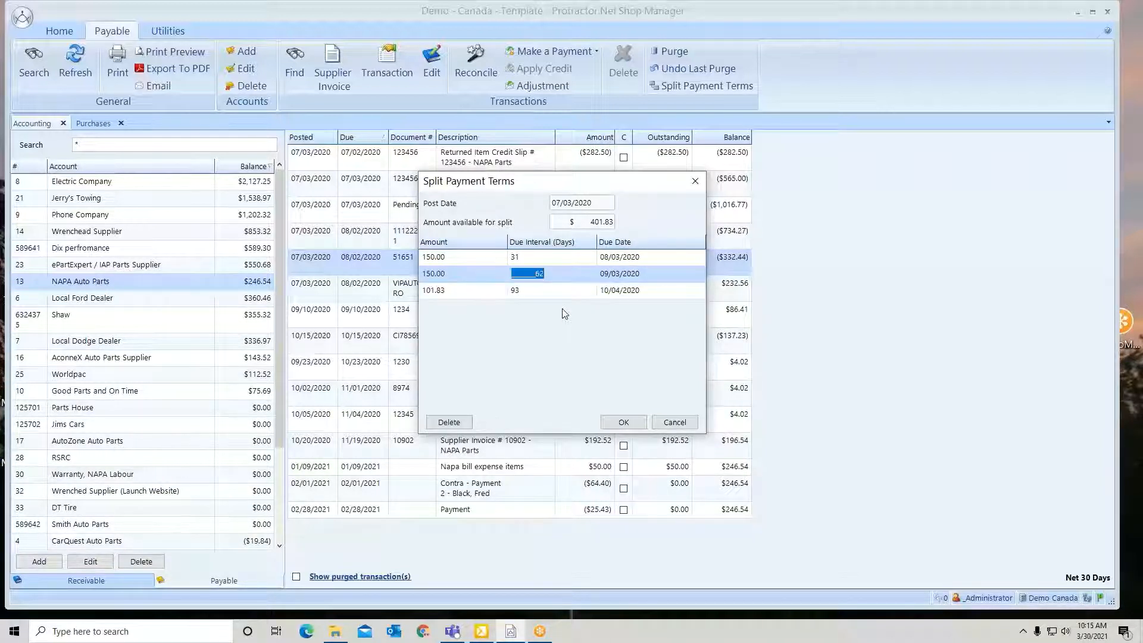
pyautogui.press('Tab')
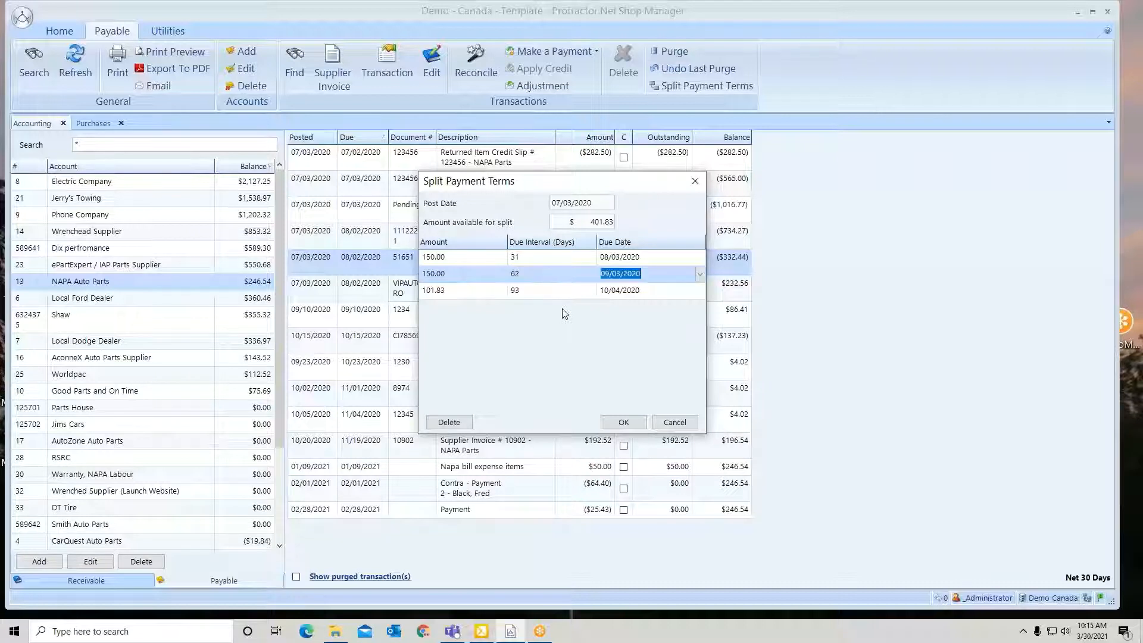
pyautogui.click(700, 274)
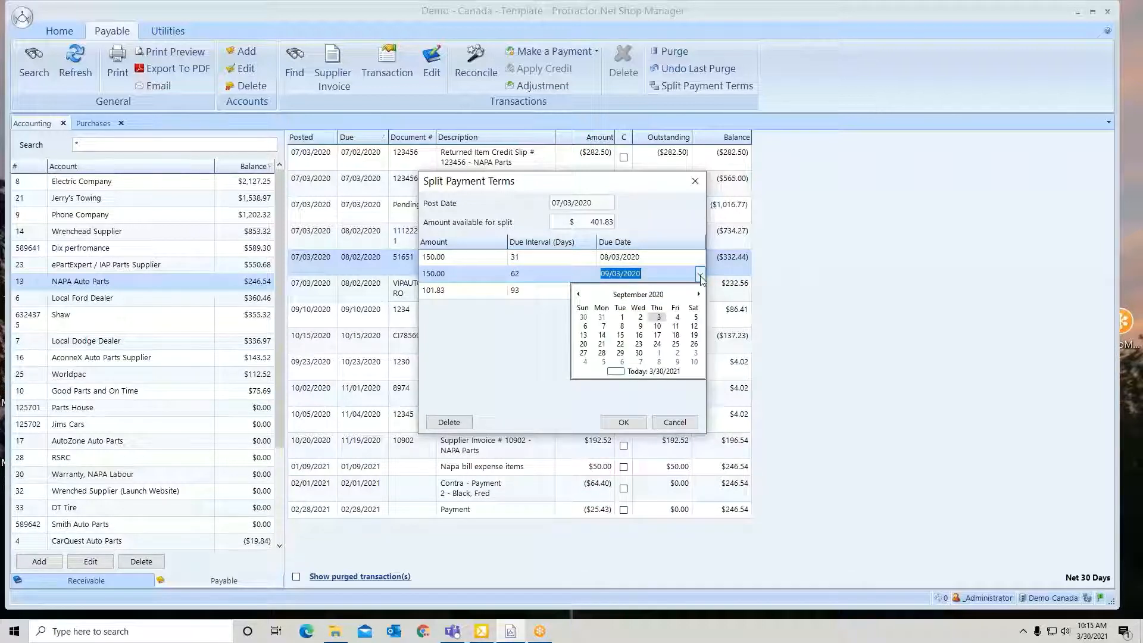
pyautogui.press('Tab')
pyautogui.press('Tab')
pyautogui.press('Tab')
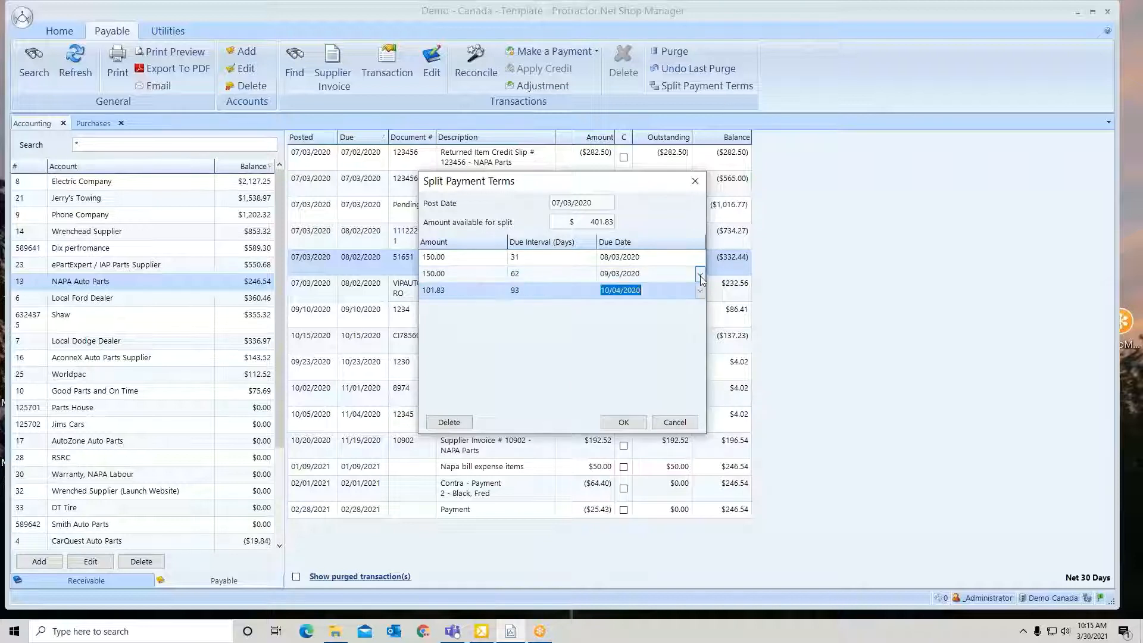
# Set the third split's due date to 10/05/2020 and accept the split payment terms
pyautogui.click(701, 289)
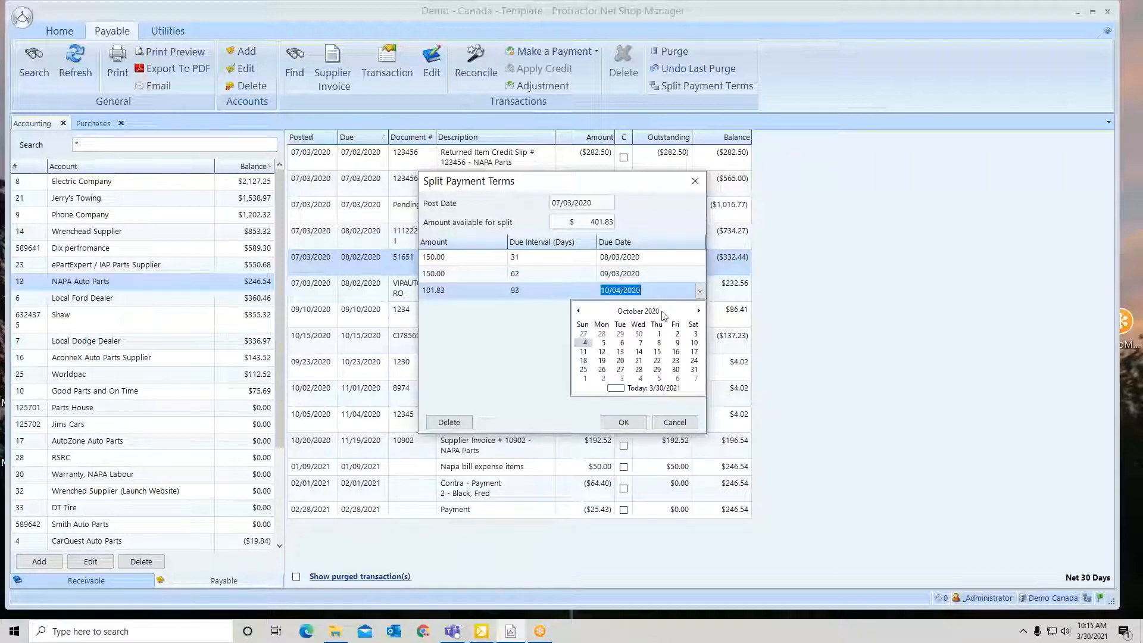
pyautogui.click(602, 344)
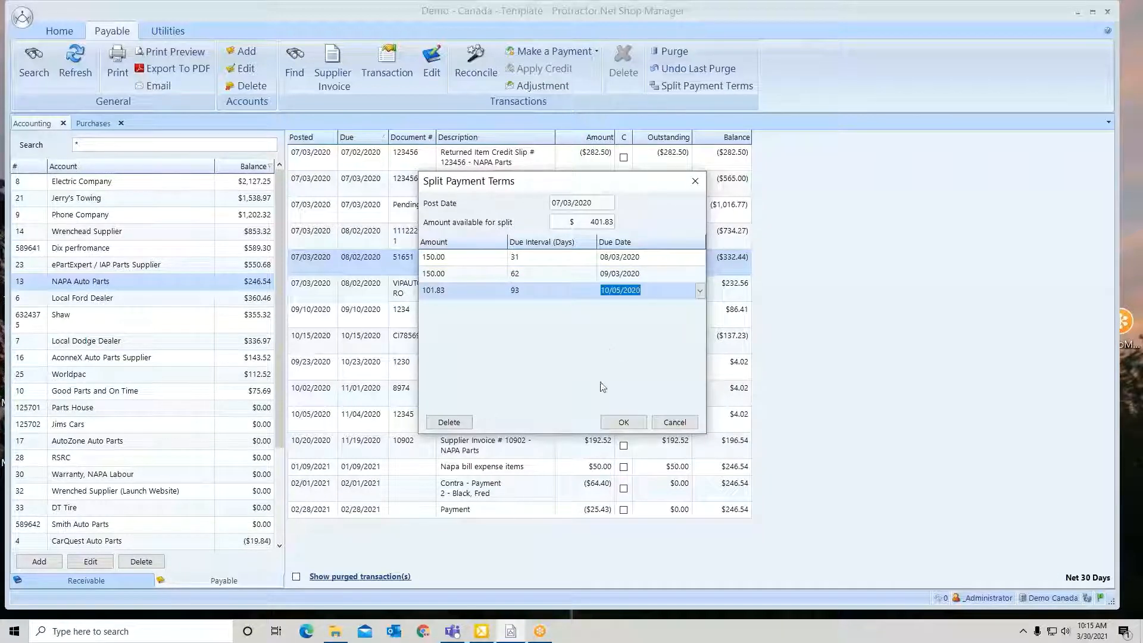
pyautogui.click(617, 427)
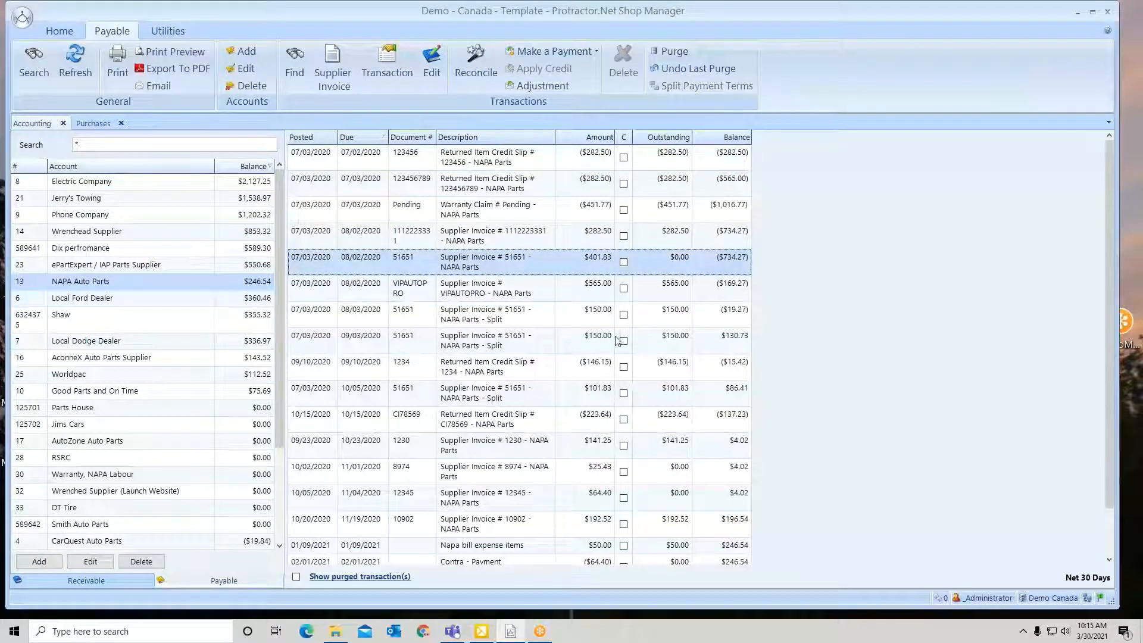
# Delete the invoice 51651 split due 10/05/2020, entering the requested confirmation code for the back-dated transaction and "yes" for the deletion
pyautogui.click(503, 313)
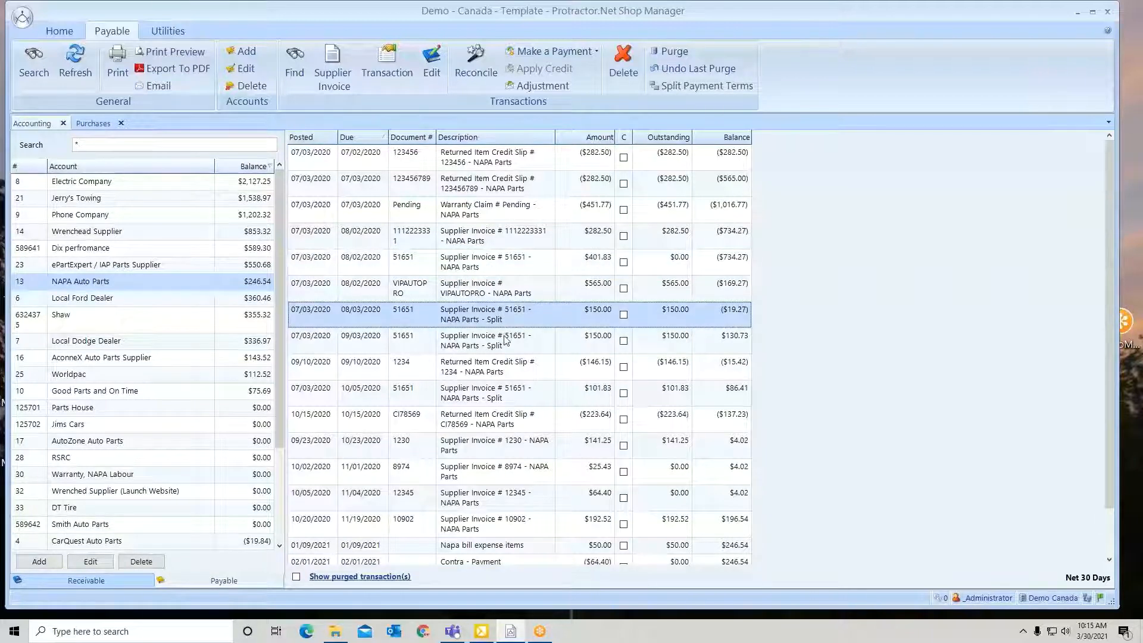
pyautogui.click(506, 398)
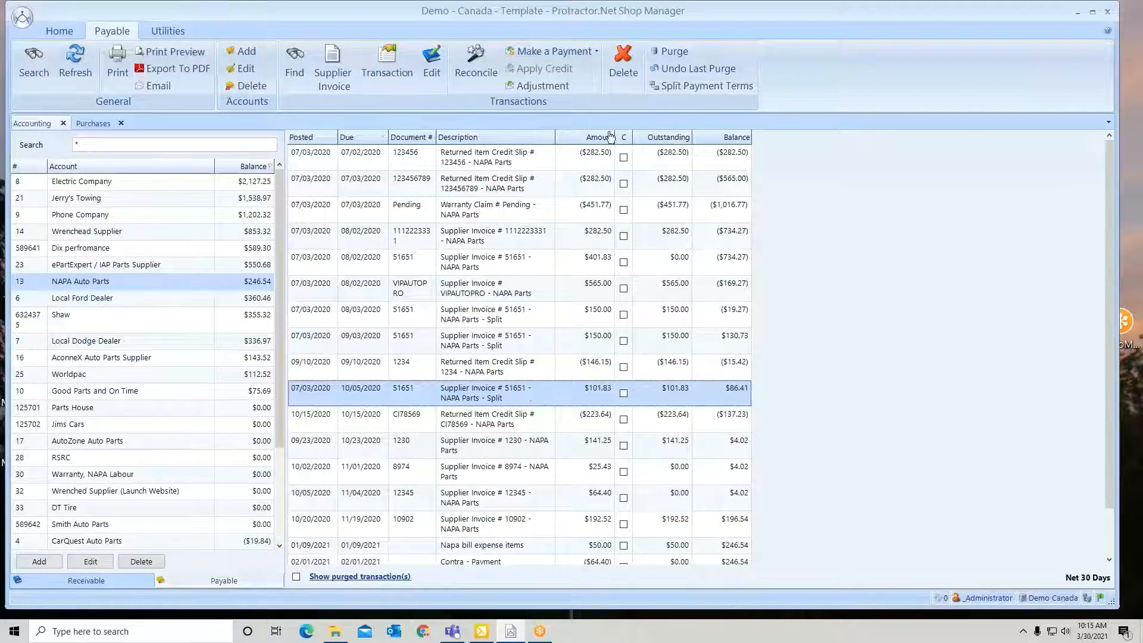
pyautogui.click(624, 62)
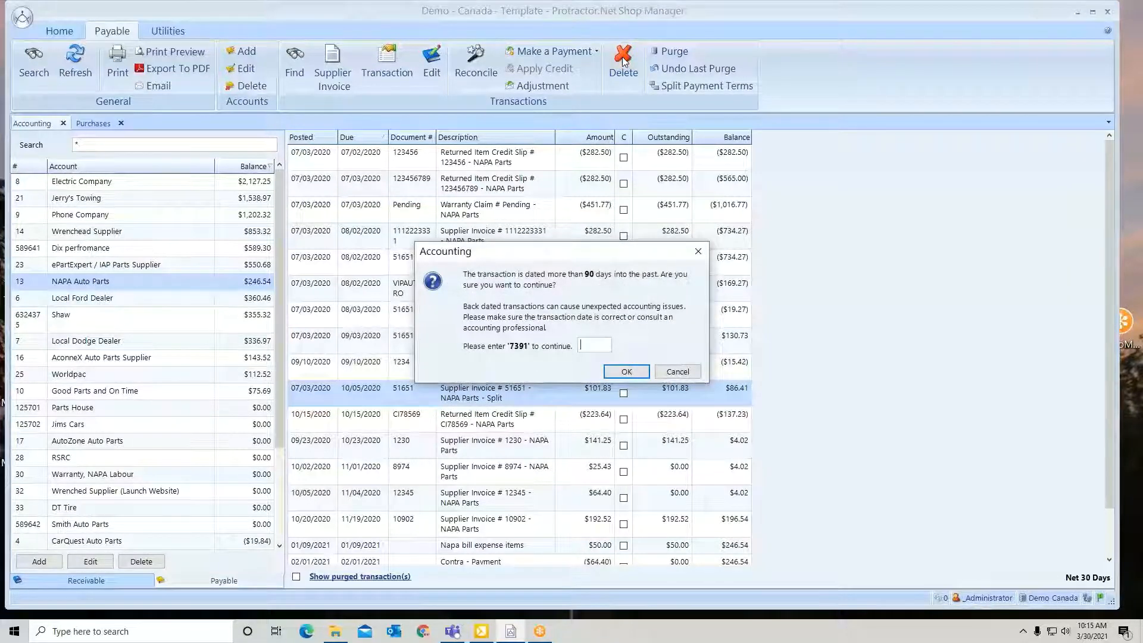
pyautogui.write('739')
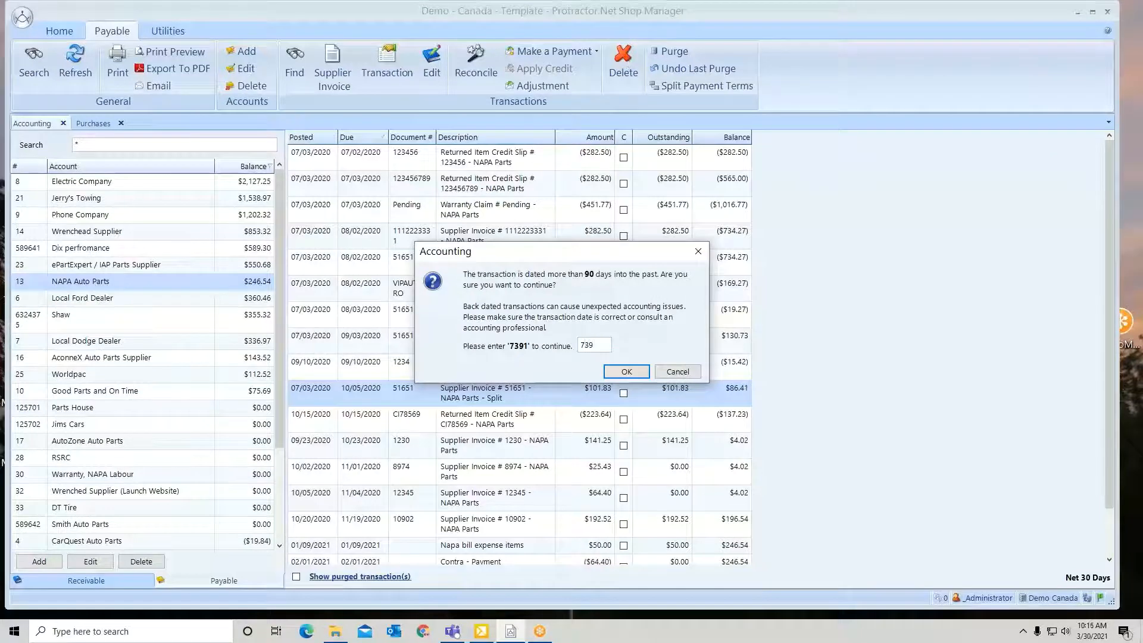
pyautogui.write('1')
pyautogui.click(627, 371)
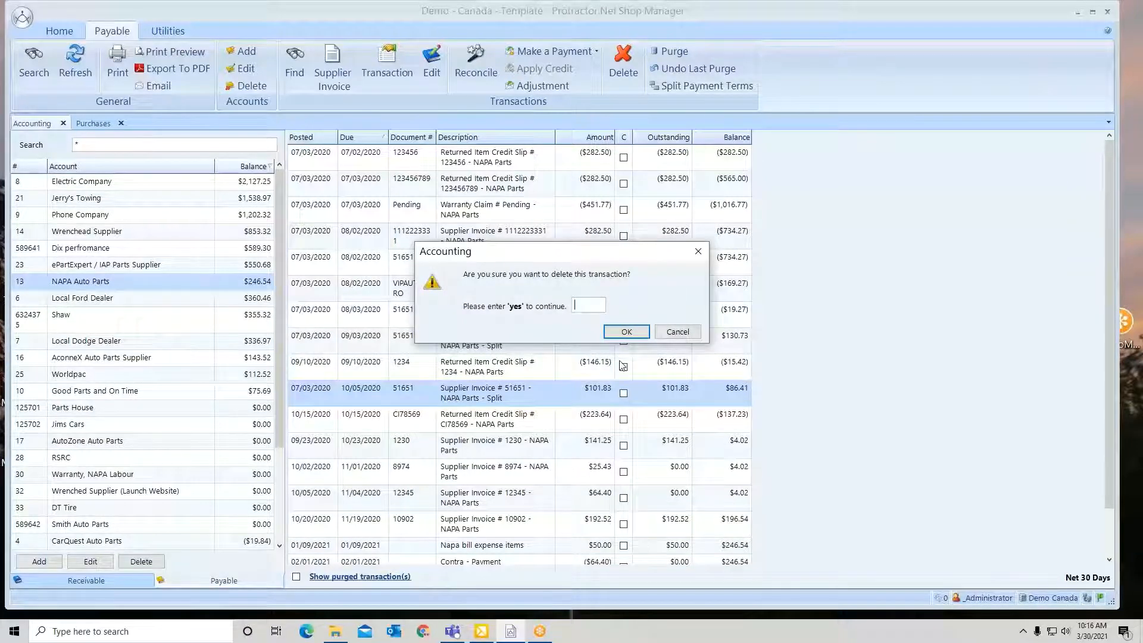
pyautogui.write('yes')
pyautogui.press('Return')
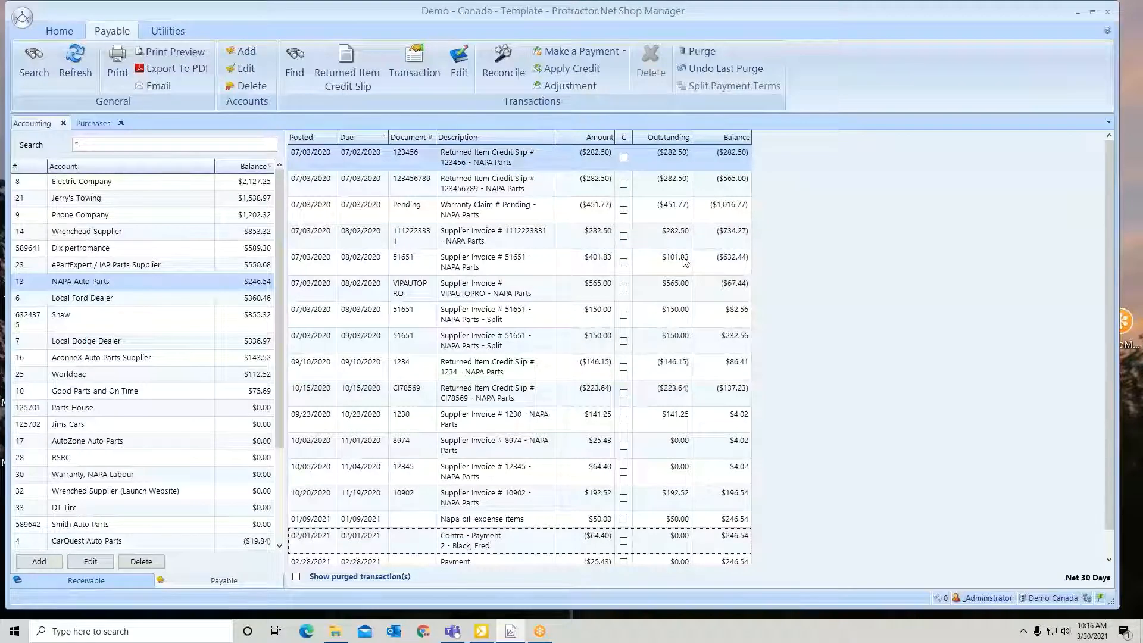
# Select the original invoice 51651, sort the transactions by document number in both directions, and finally sort them by posted date, newest first
pyautogui.click(686, 262)
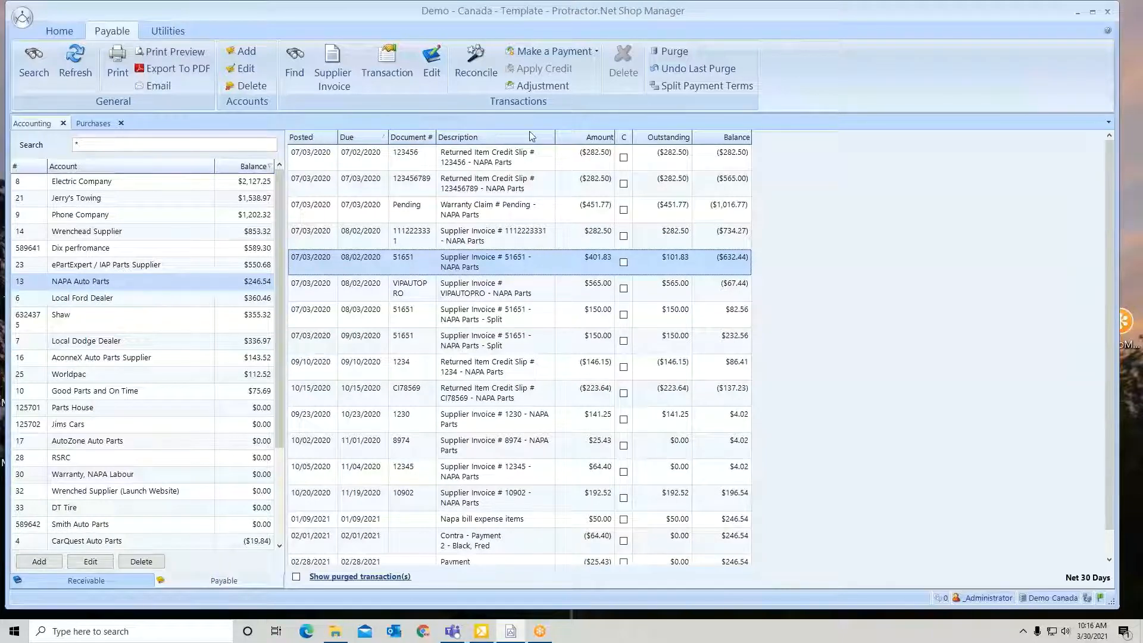
pyautogui.moveTo(421, 138); pyautogui.dragTo(392, 138)
pyautogui.click(401, 139)
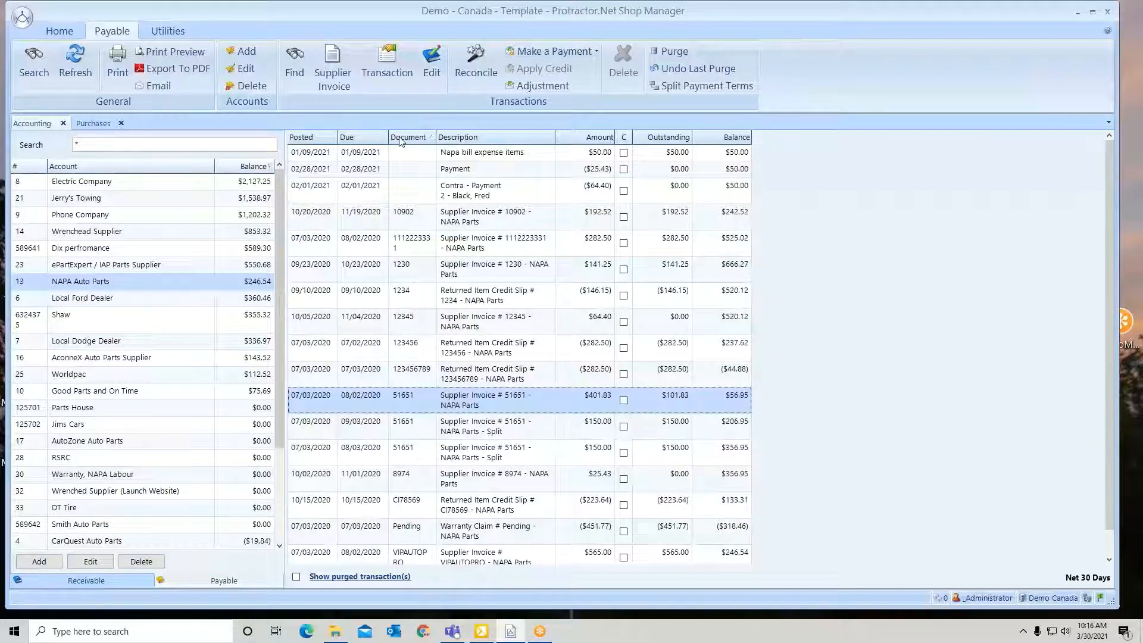
pyautogui.click(401, 141)
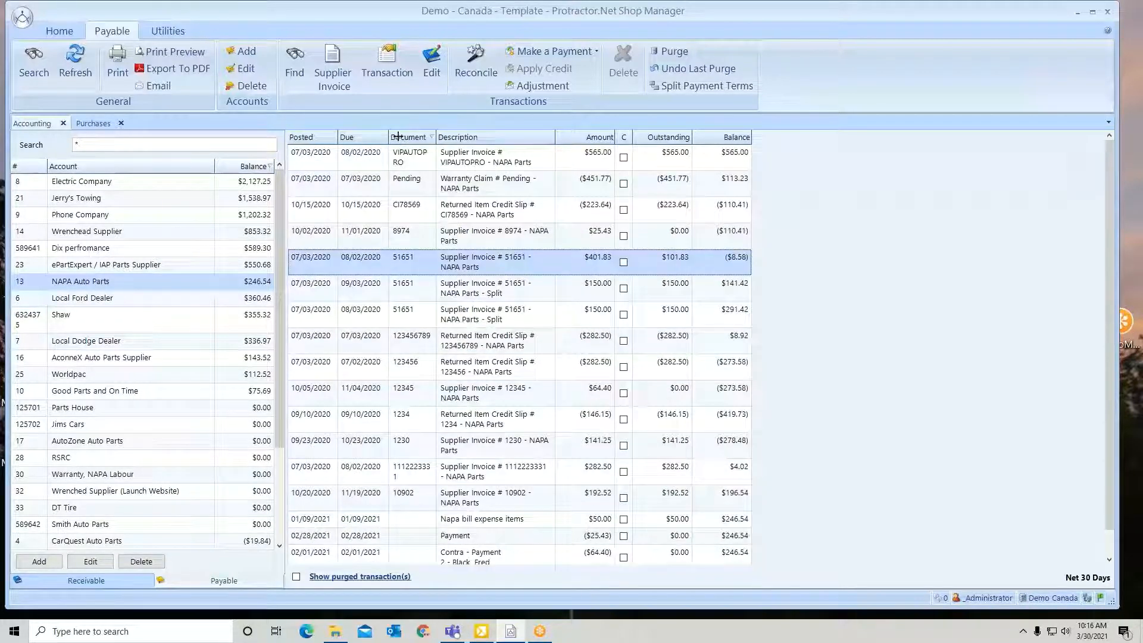
pyautogui.click(311, 141)
pyautogui.click(311, 142)
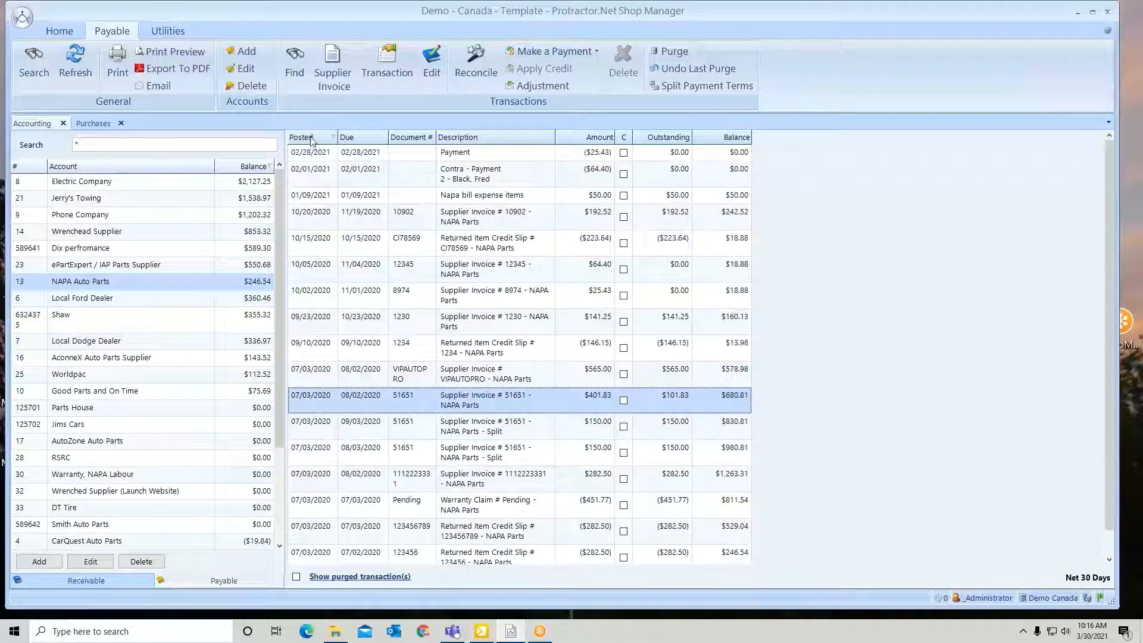
# Sort the NAPA Auto Parts transactions by posted date, oldest first, and widen the accounts list
pyautogui.click(313, 138)
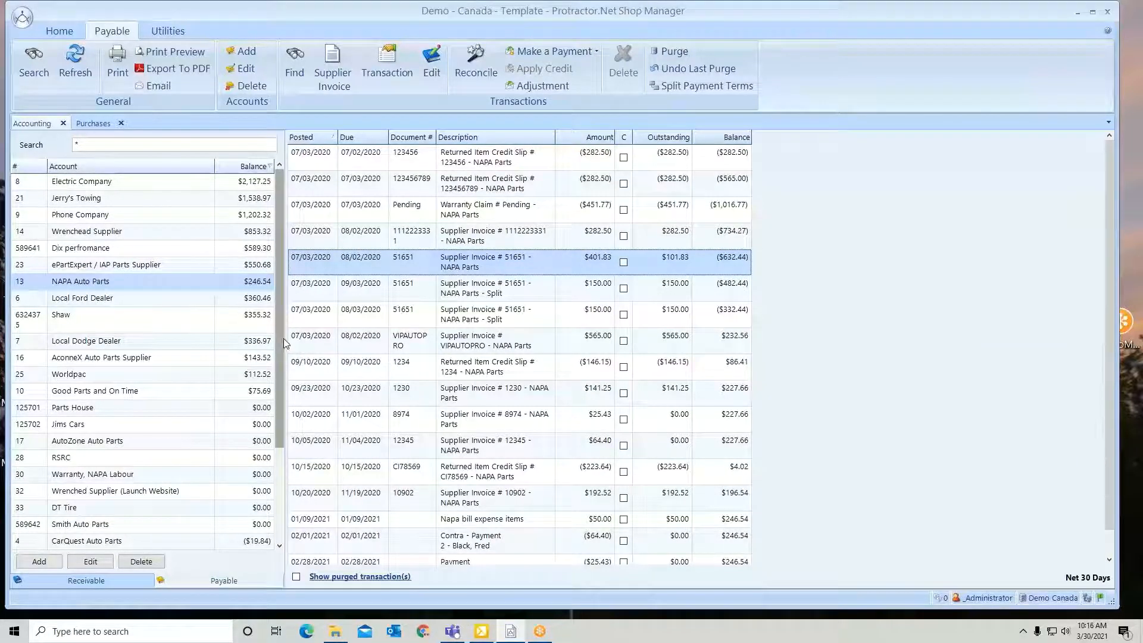
pyautogui.moveTo(286, 343); pyautogui.dragTo(321, 365)
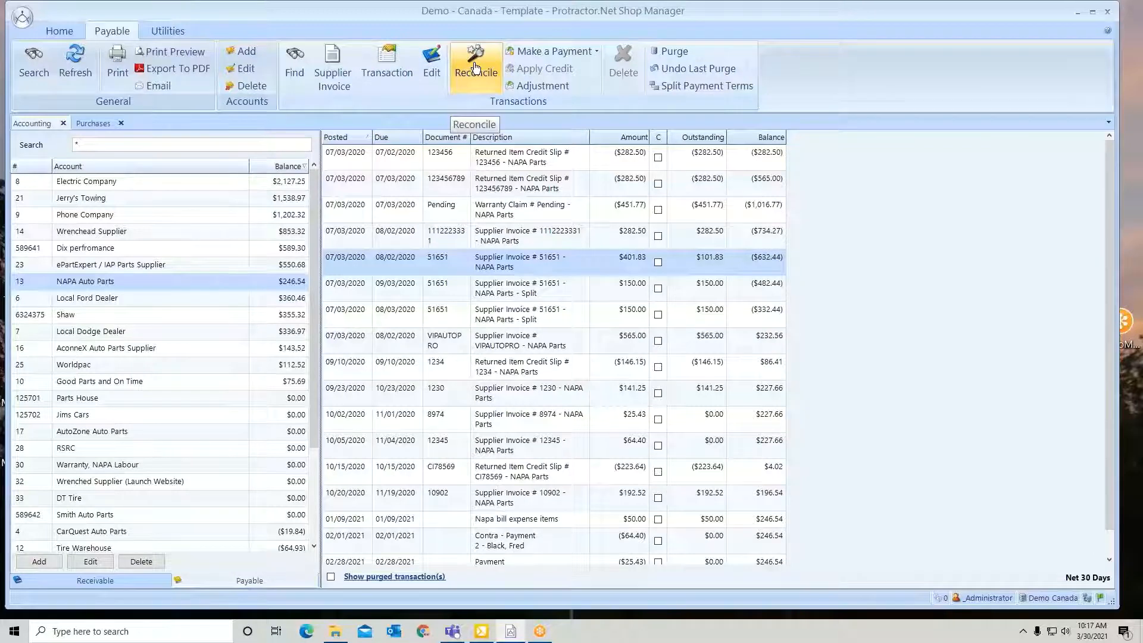
pyautogui.click(658, 157)
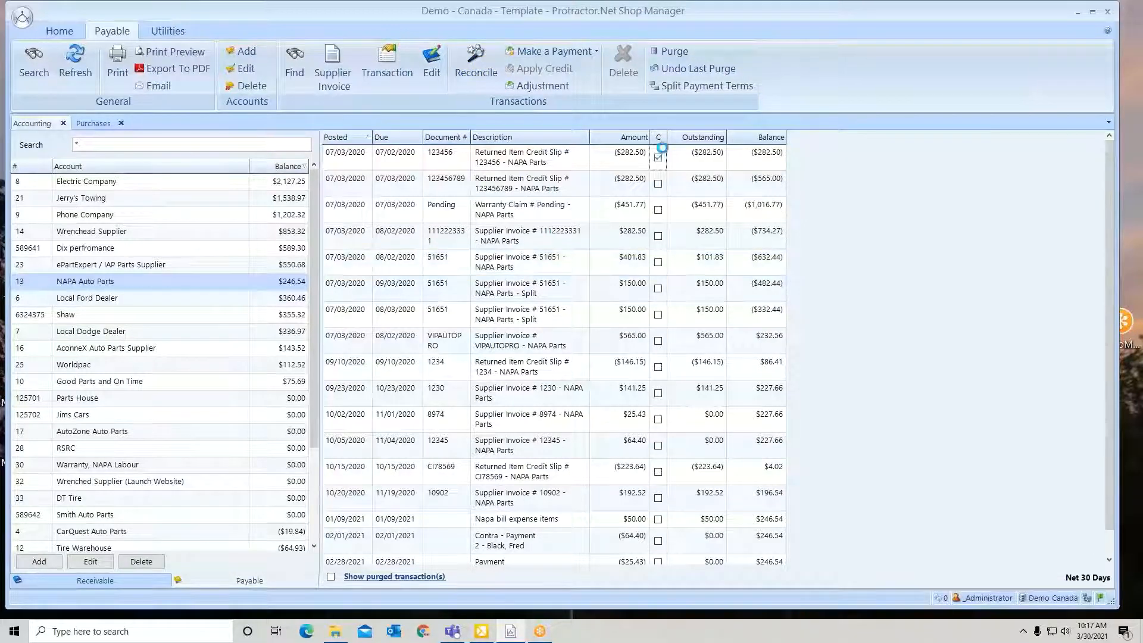
pyautogui.click(658, 183)
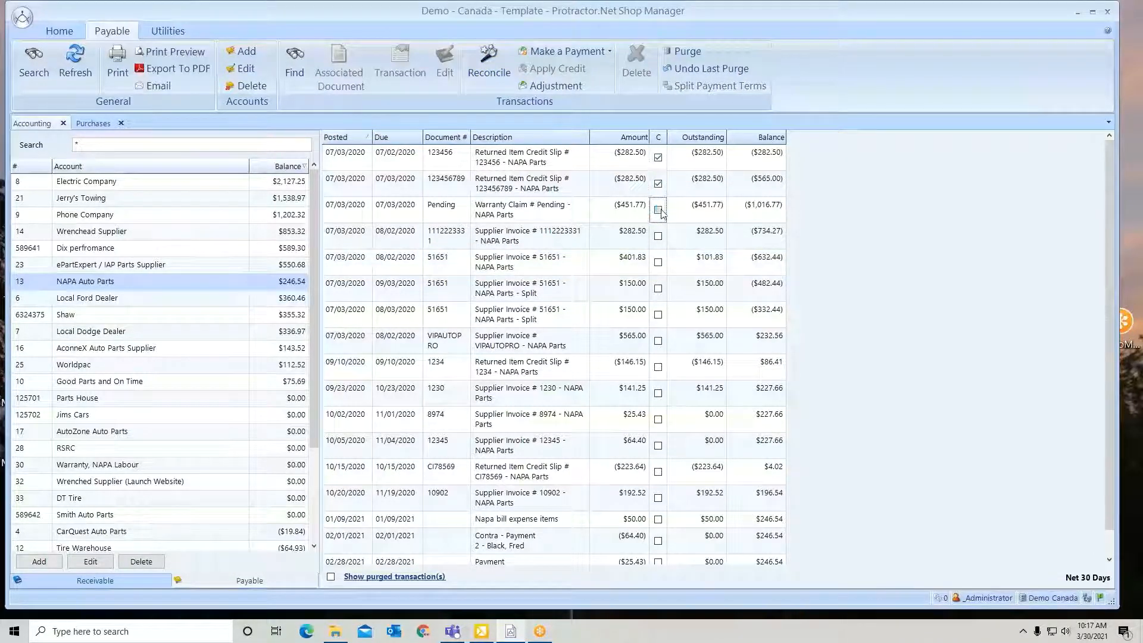
pyautogui.click(659, 210)
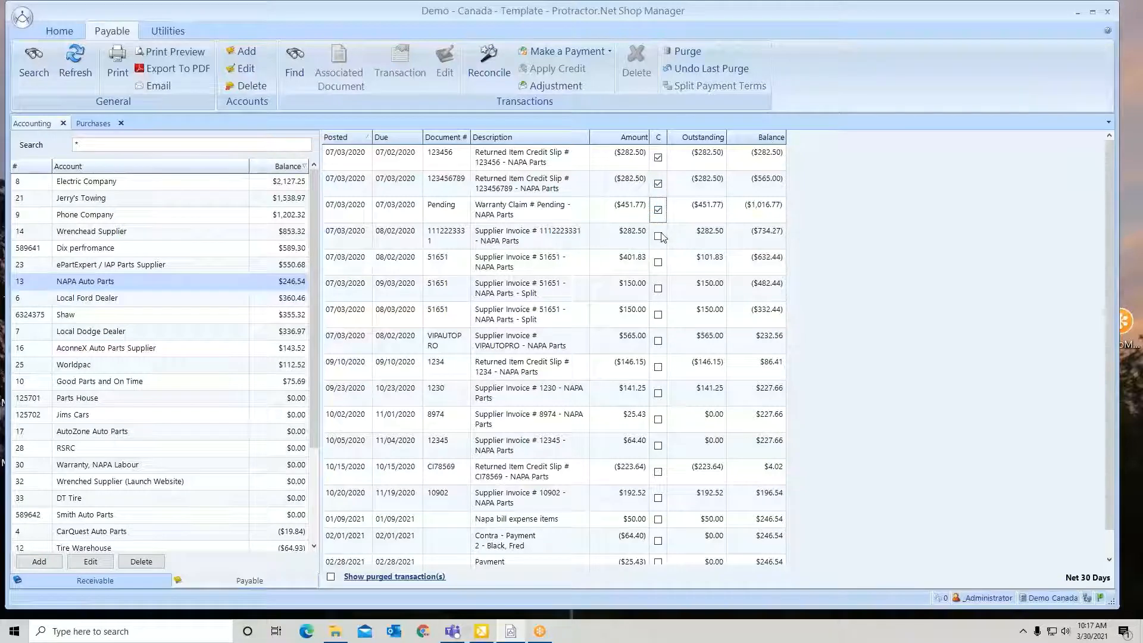
pyautogui.click(487, 65)
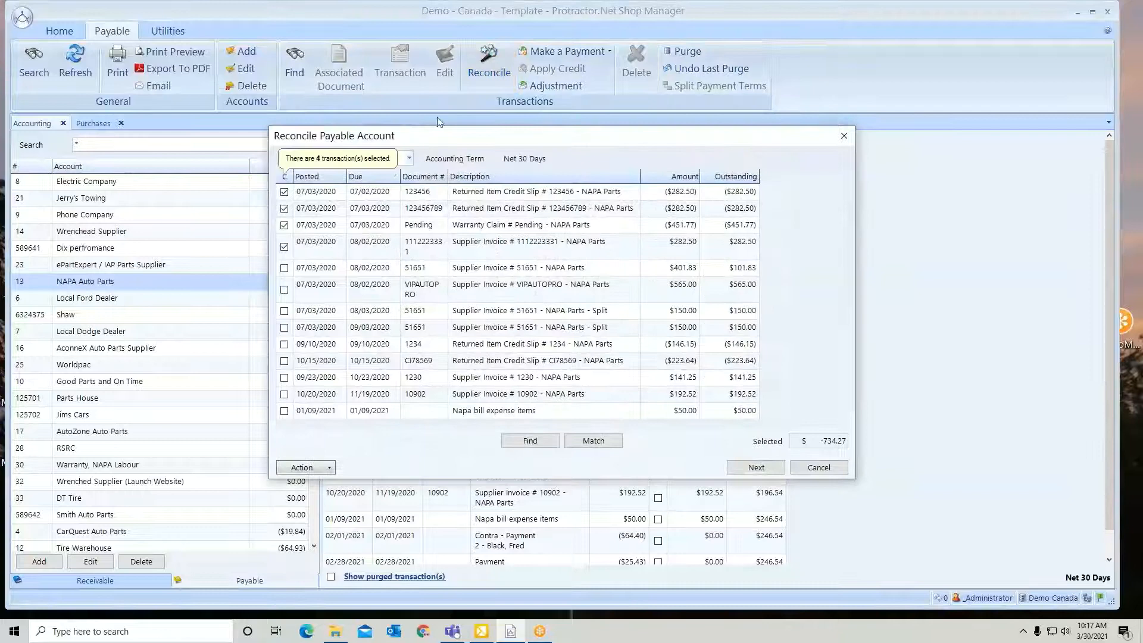
# Set the reconciliation's payment date to 03/15/2021 and also include invoice 51651 and its split due 08/03/2020
pyautogui.click(409, 158)
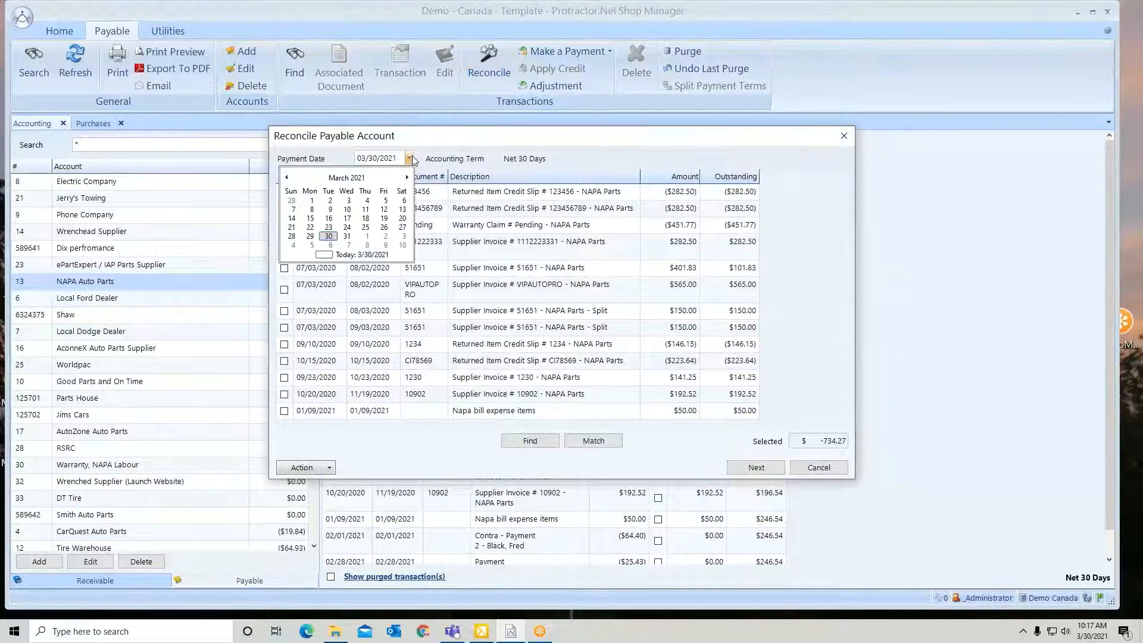
pyautogui.click(311, 218)
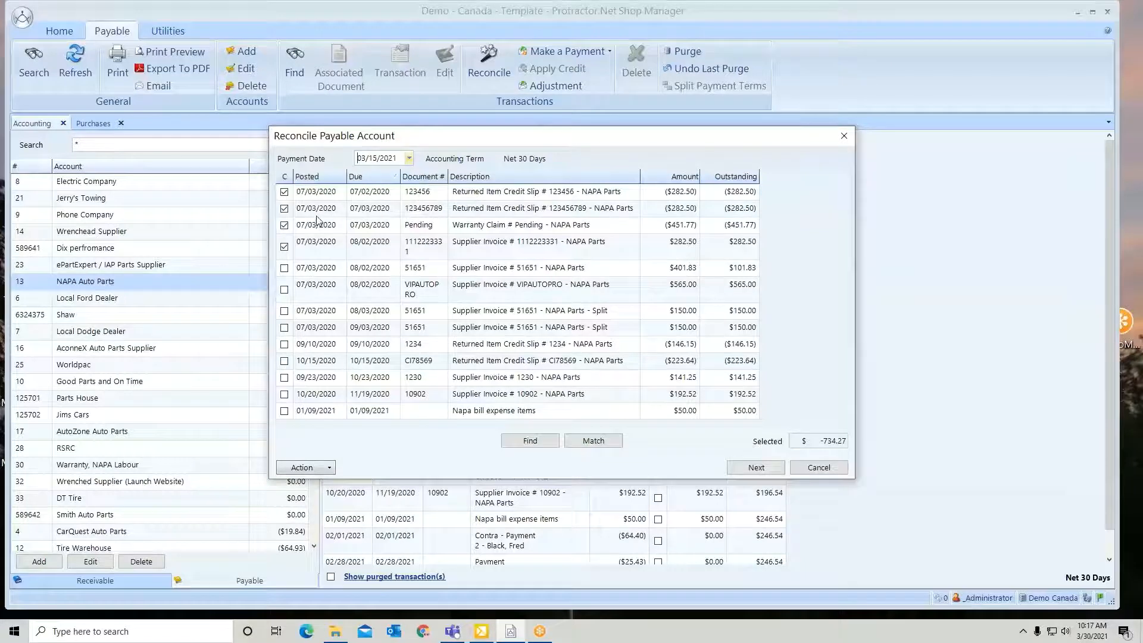
pyautogui.click(286, 269)
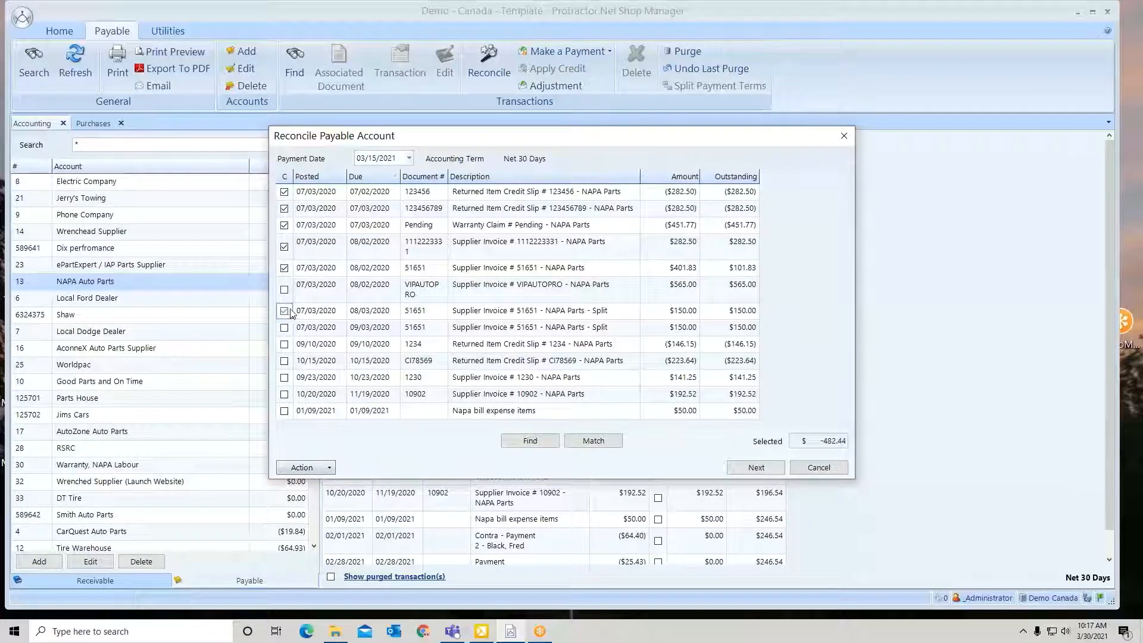
# Match all transactions by post date on or before 02/28/2021
pyautogui.click(594, 441)
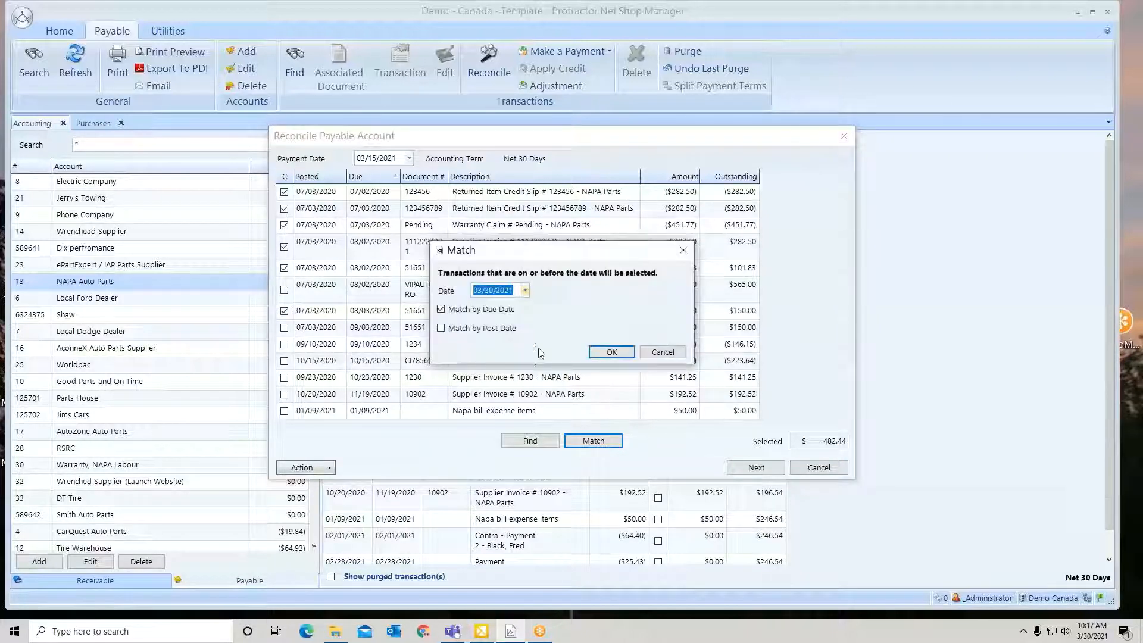
pyautogui.click(441, 329)
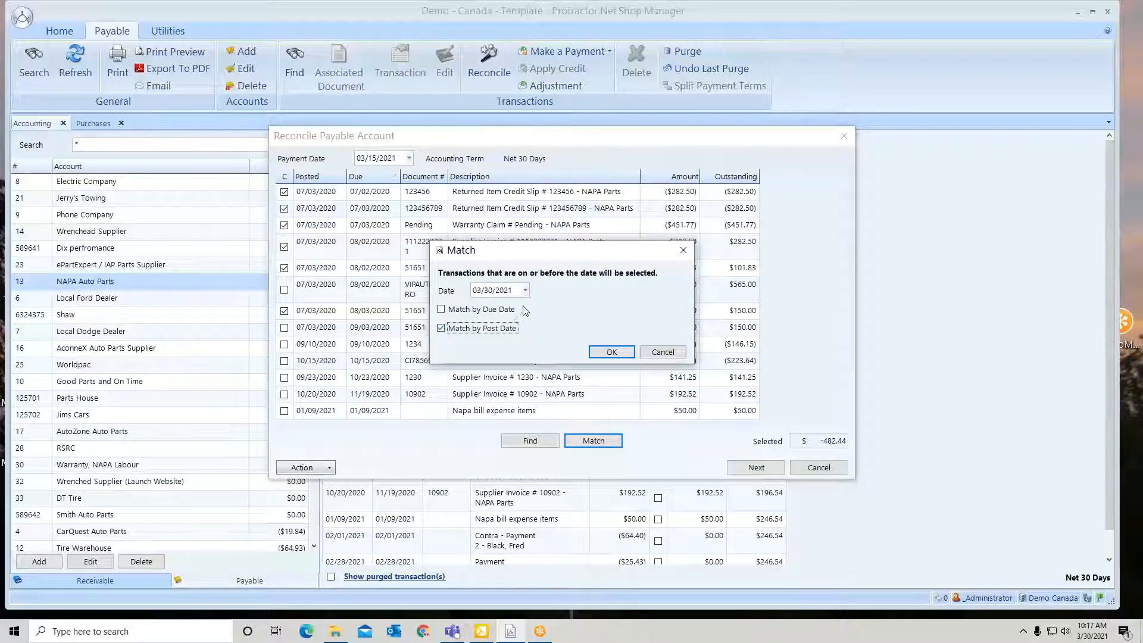
pyautogui.click(526, 291)
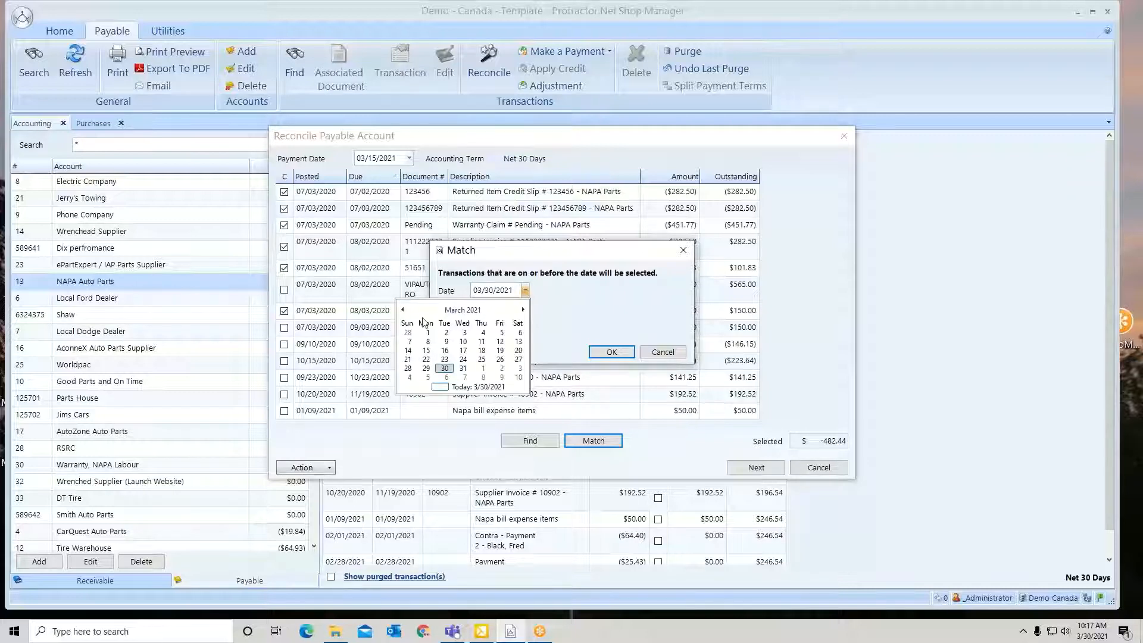
pyautogui.click(409, 334)
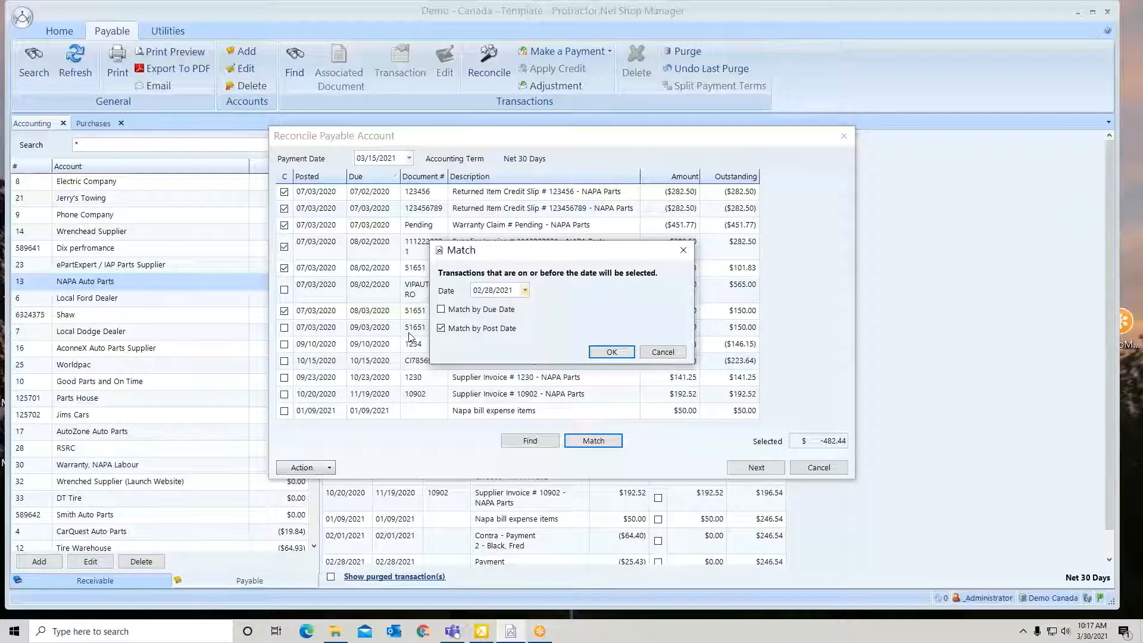
pyautogui.click(612, 352)
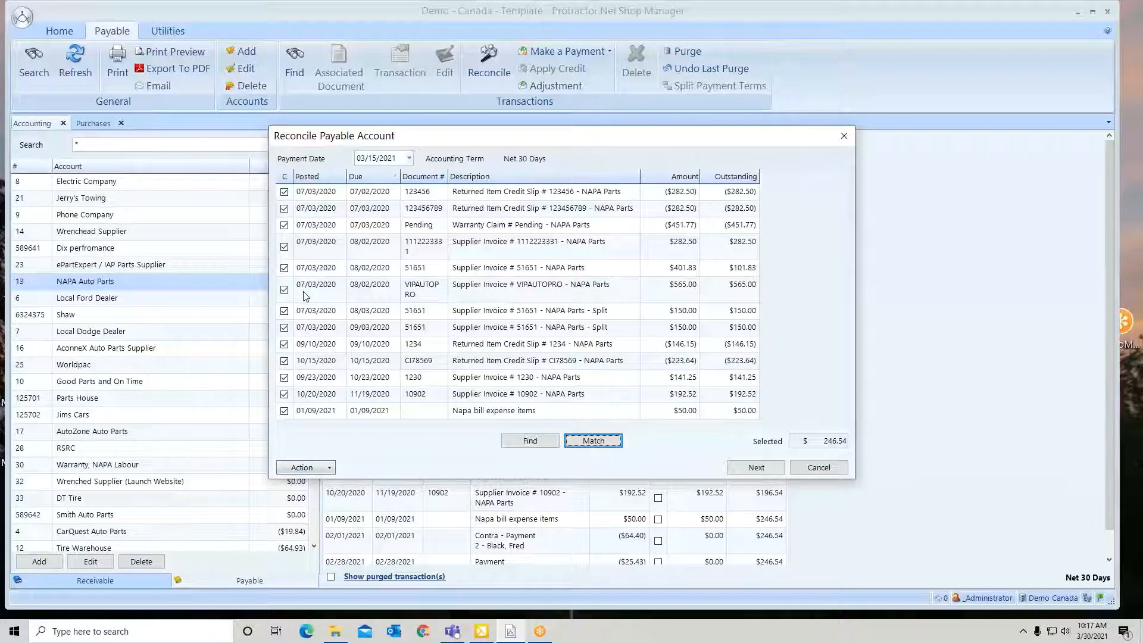
# Exclude and re-include returned item credit slip 123456789, and leave the reconciliation, saving its current progress
pyautogui.click(284, 209)
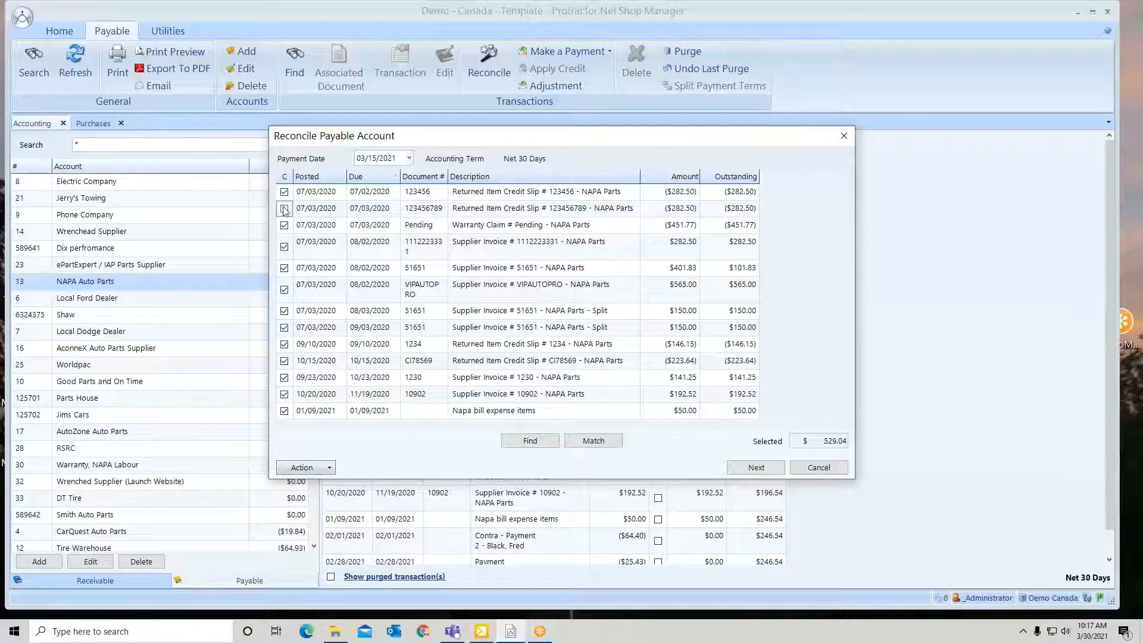
pyautogui.click(284, 210)
pyautogui.click(836, 469)
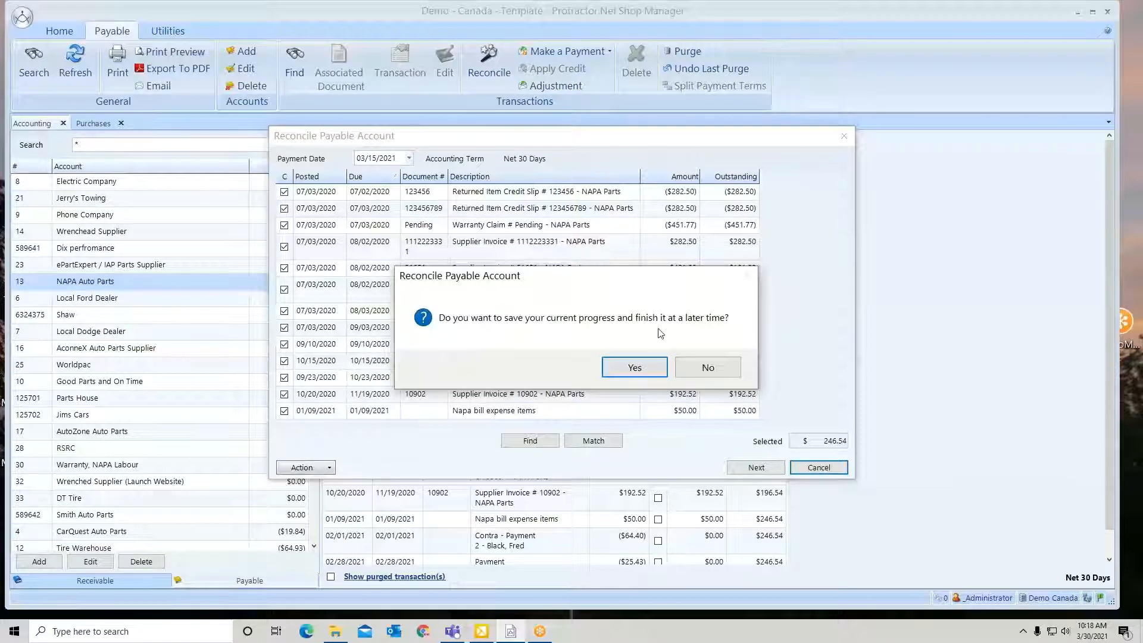
pyautogui.click(635, 367)
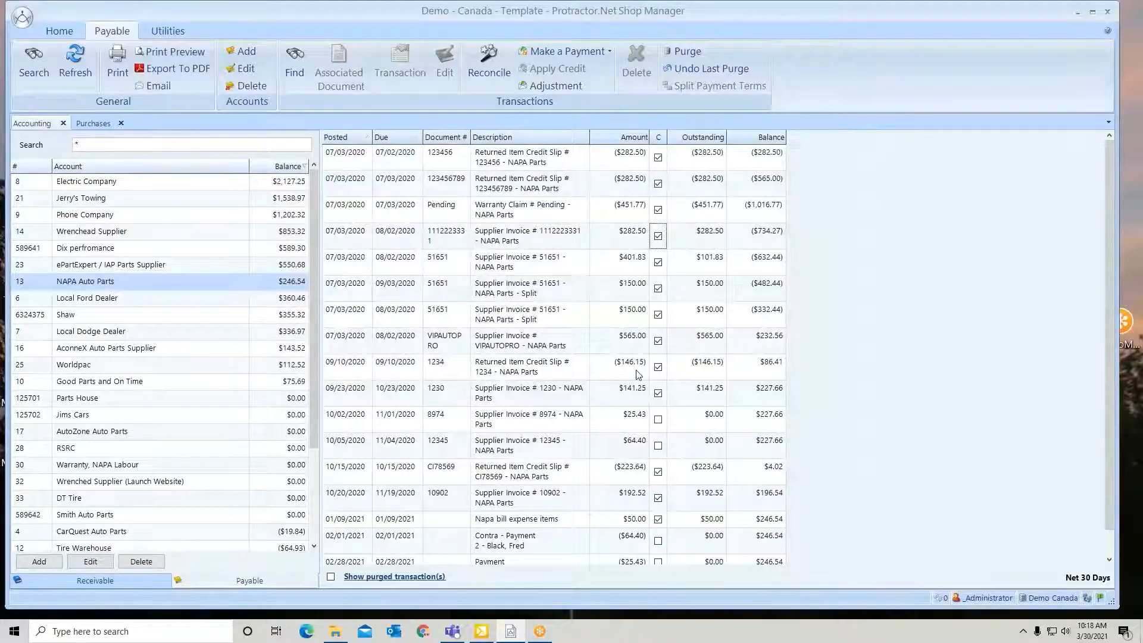
# Resume reconciling NAPA Auto Parts with a payment date of 03/15/2021 and proceed to the payment details
pyautogui.click(488, 61)
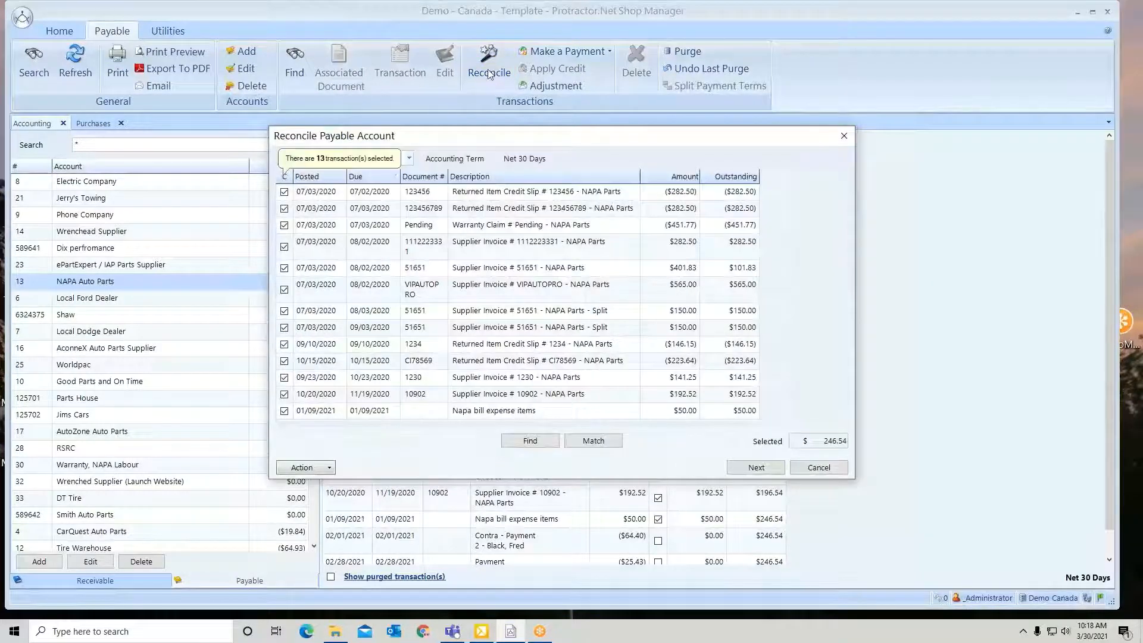
pyautogui.click(409, 158)
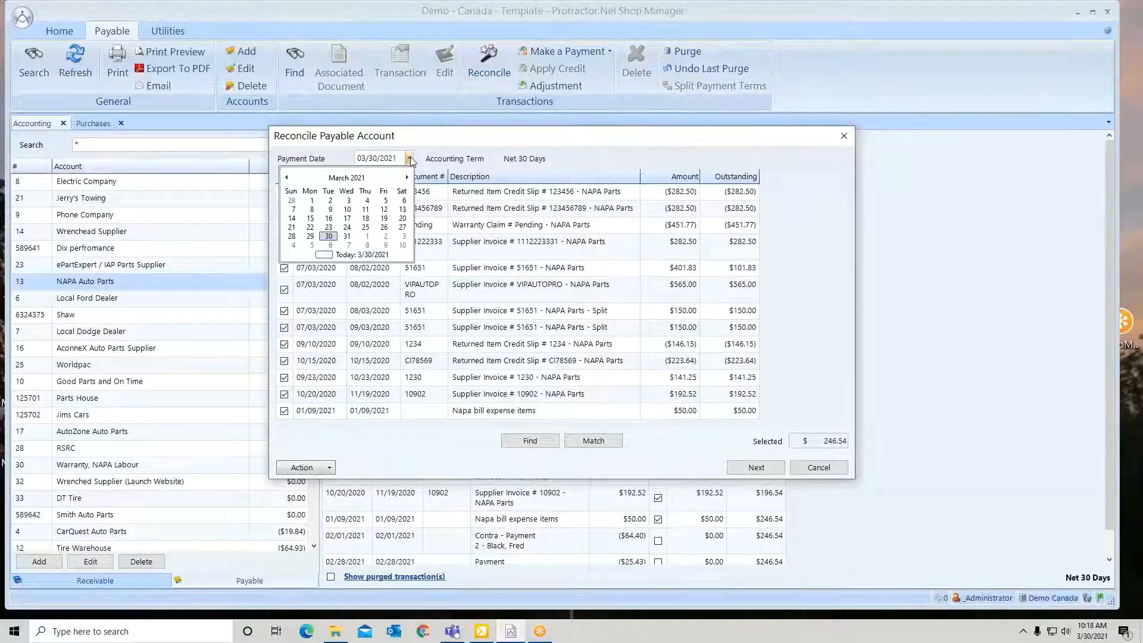
pyautogui.click(312, 219)
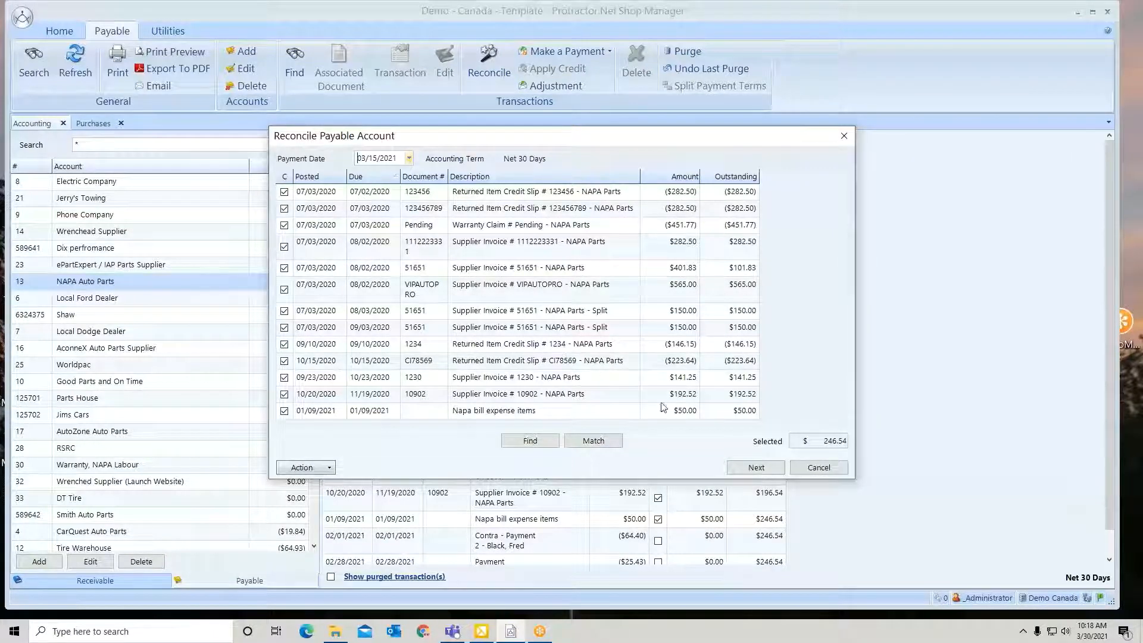
pyautogui.click(756, 468)
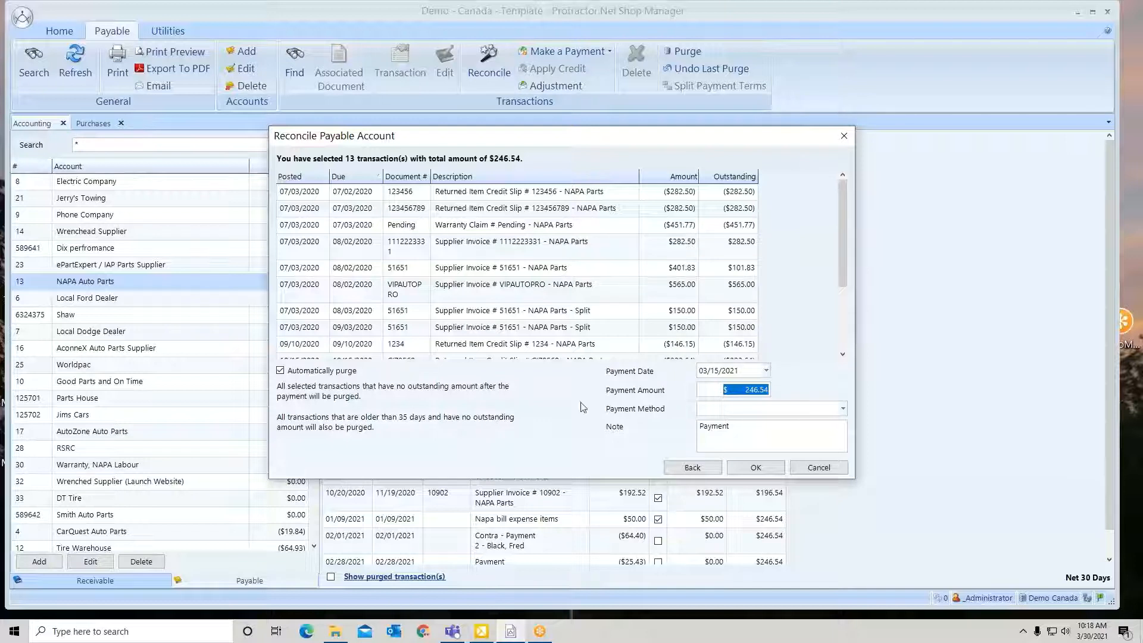
# Keep the payment date and full payment amount, choose the chequeing bank account as payment method, and accept the payment
pyautogui.click(766, 370)
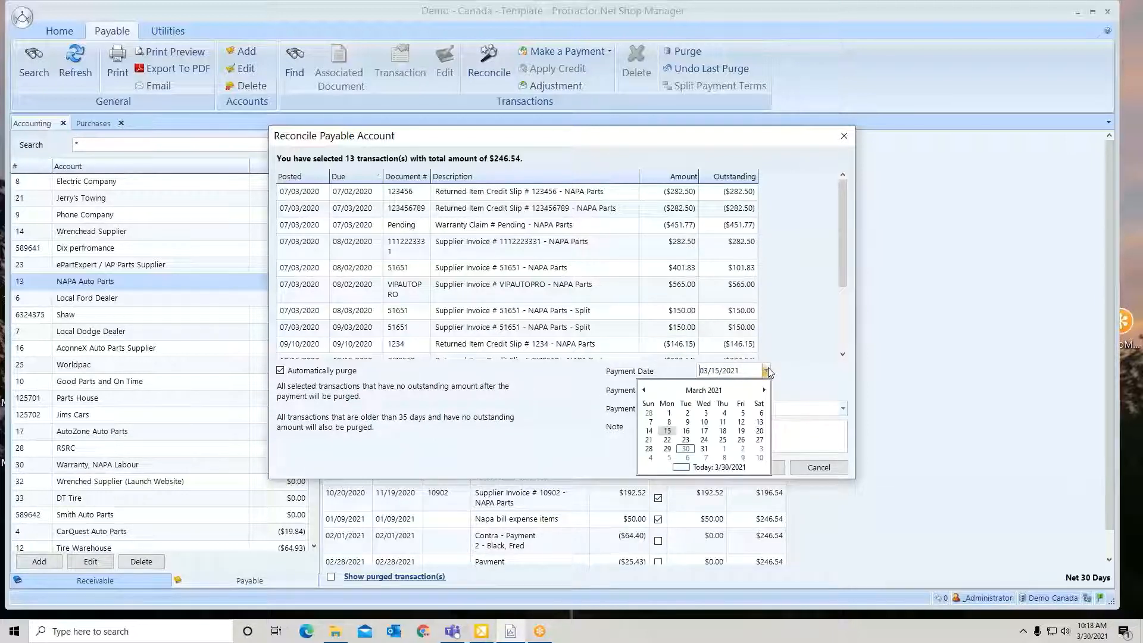
pyautogui.click(769, 370)
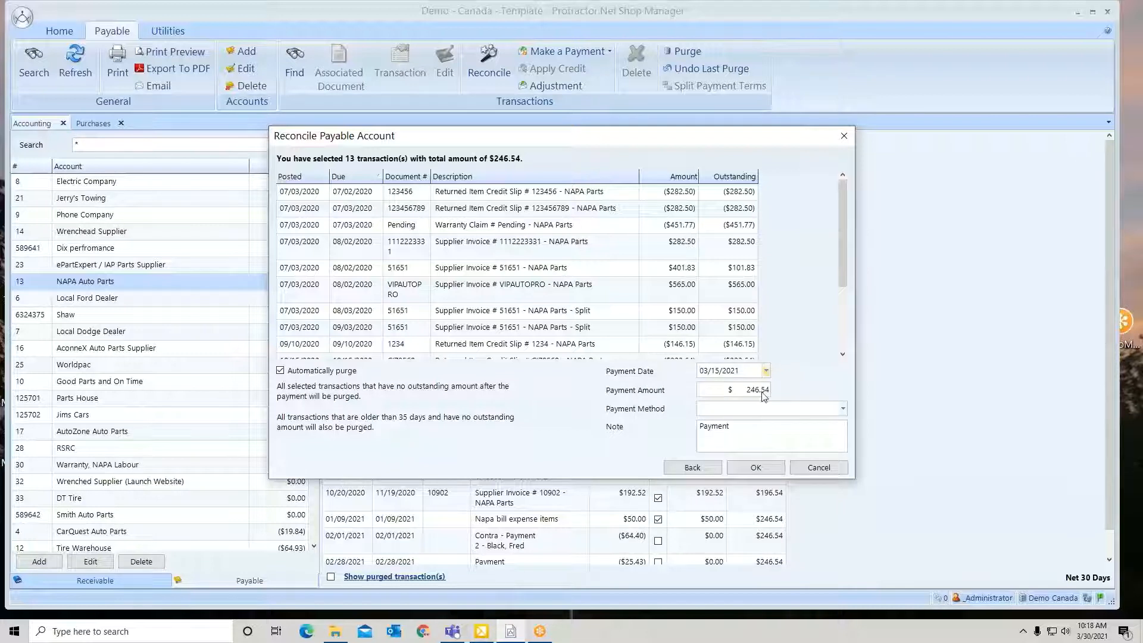
pyautogui.click(763, 393)
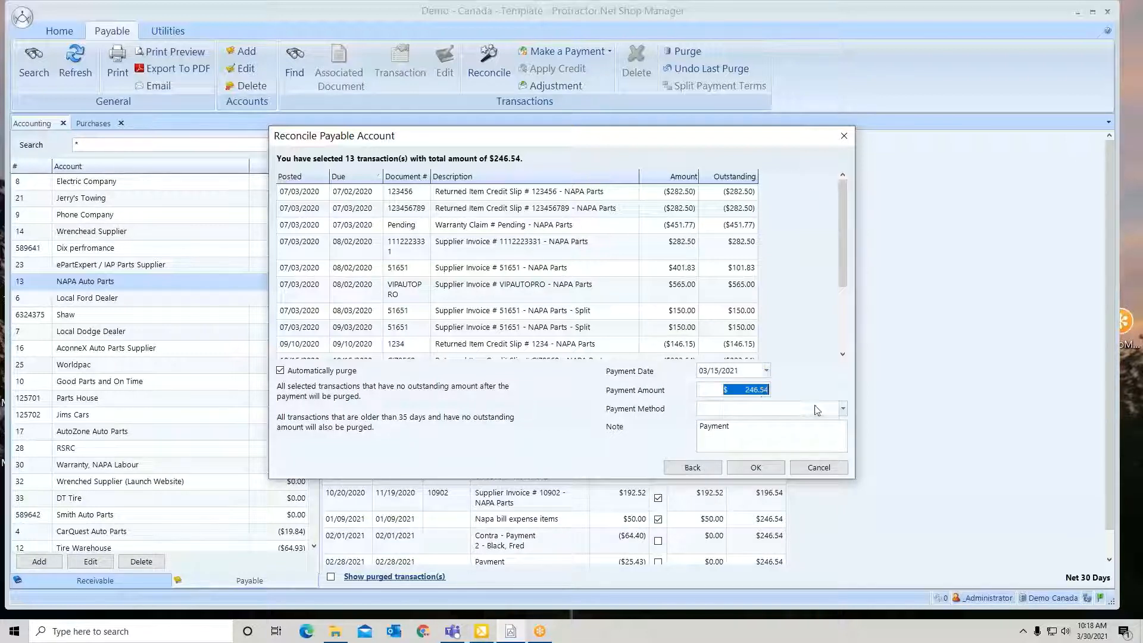
pyautogui.click(843, 409)
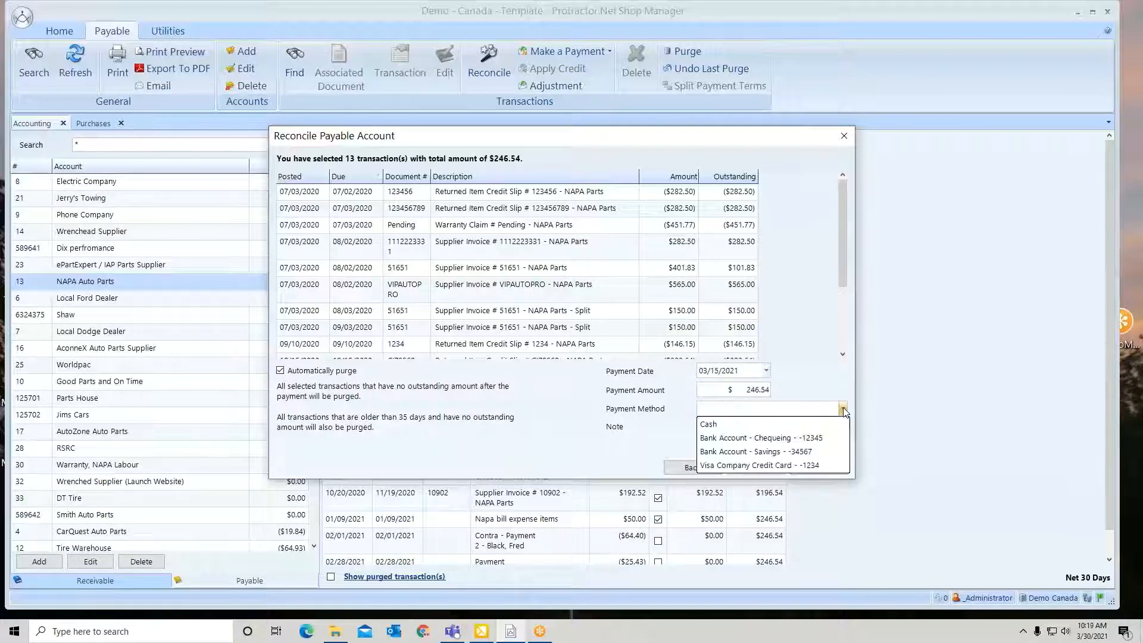
pyautogui.click(729, 439)
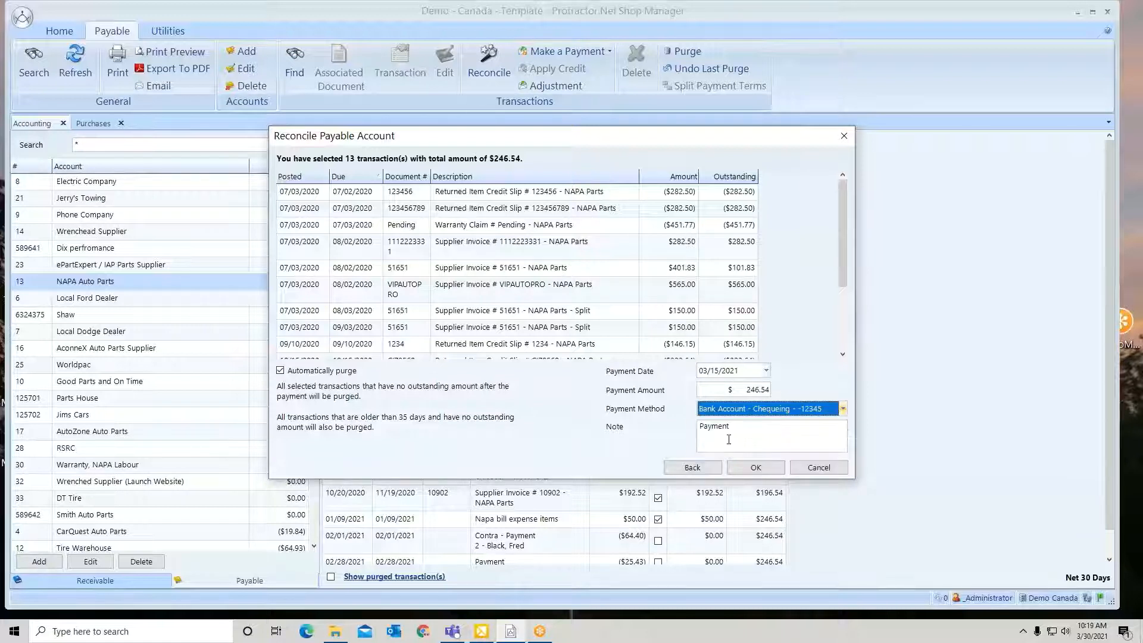
pyautogui.click(755, 469)
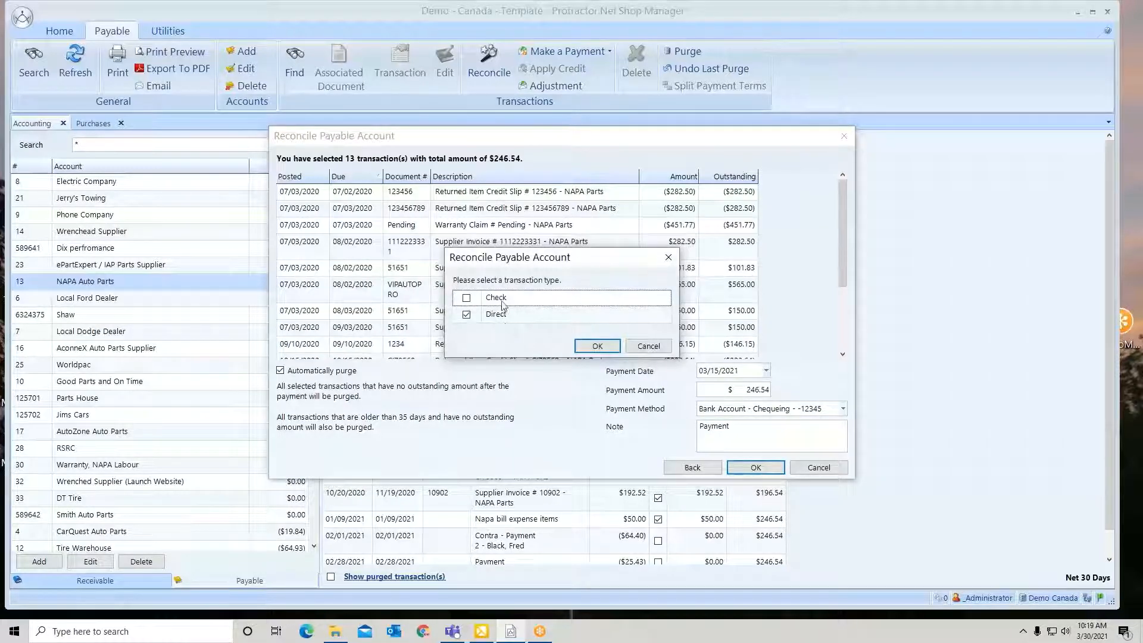
# Make the payment a check to NAPA Parts that is not marked for printing, with number 1272, and save it
pyautogui.click(466, 298)
pyautogui.click(598, 347)
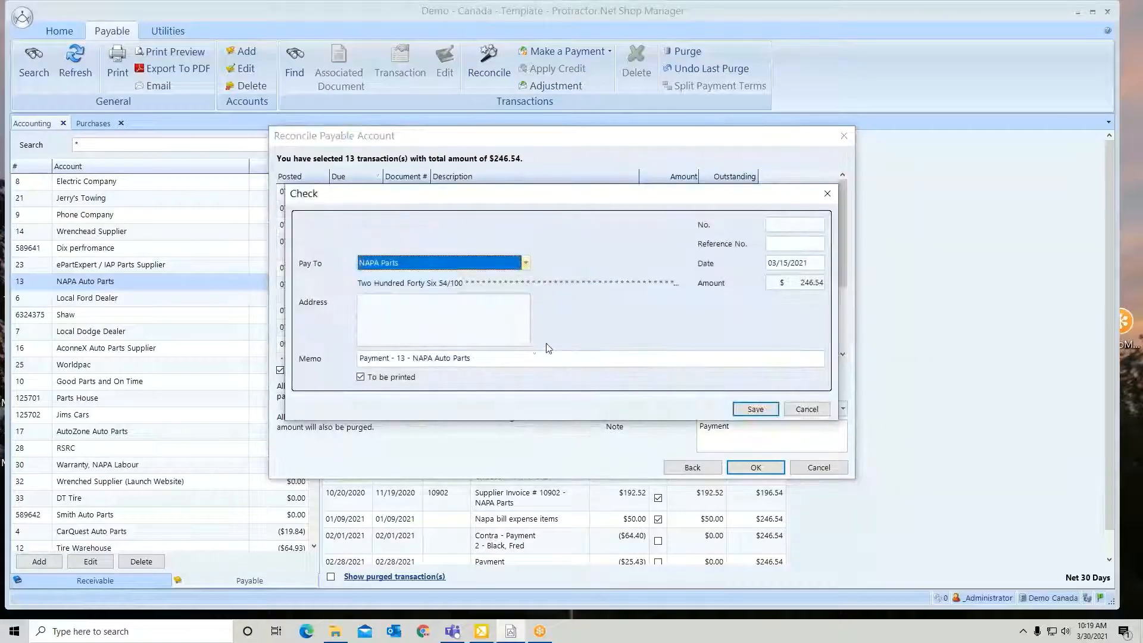
pyautogui.click(362, 377)
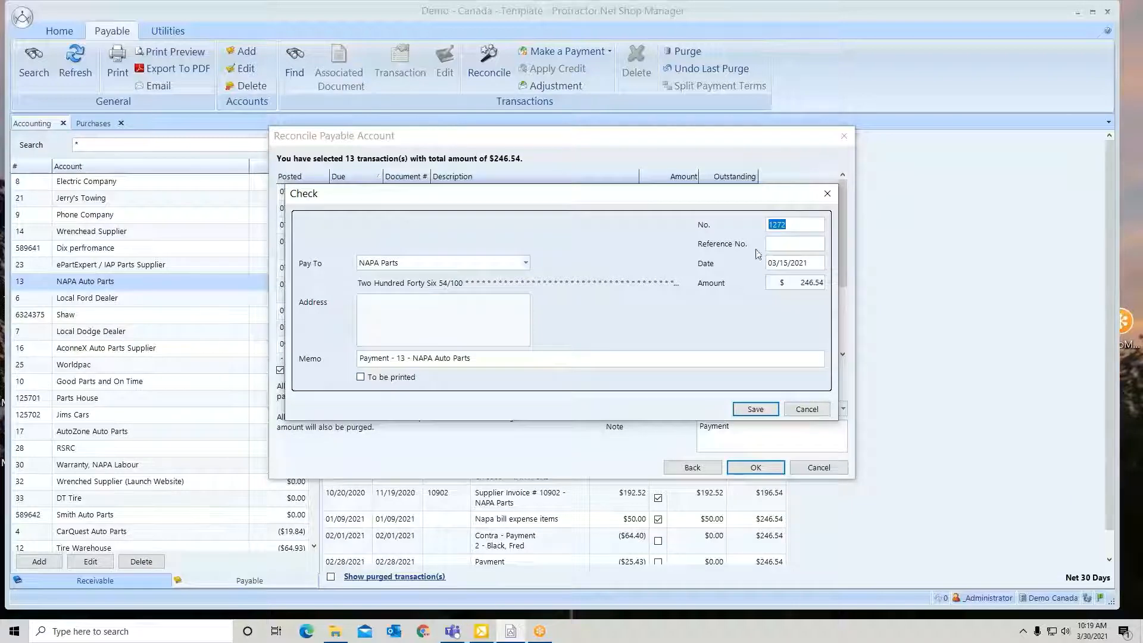
pyautogui.click(749, 410)
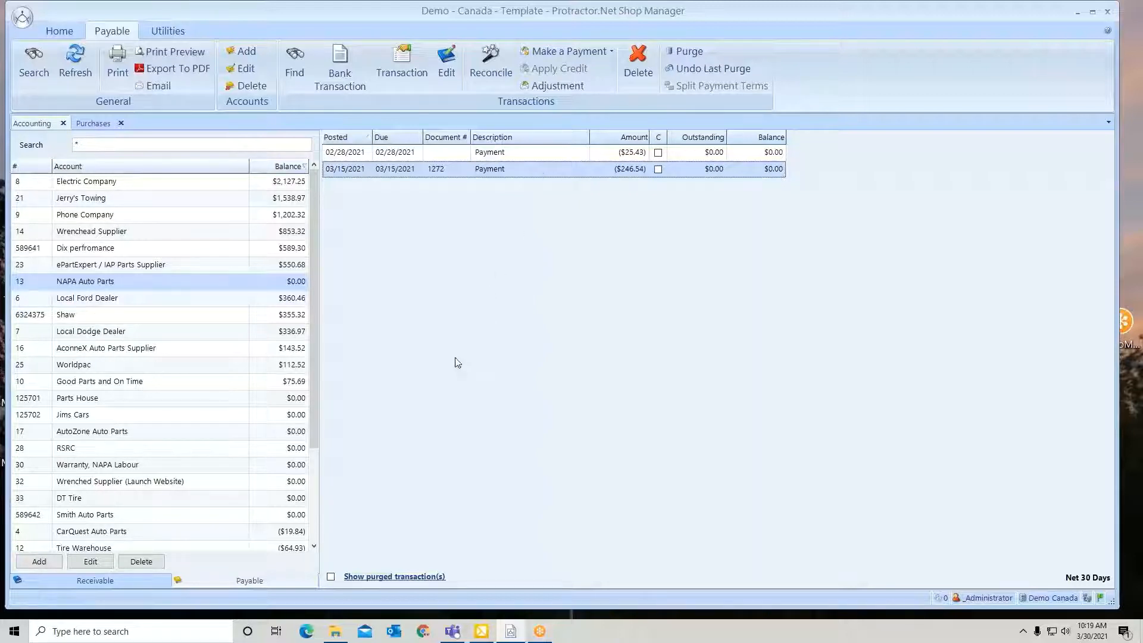
# Show the account's purged transactions for the last 12 months
pyautogui.click(331, 577)
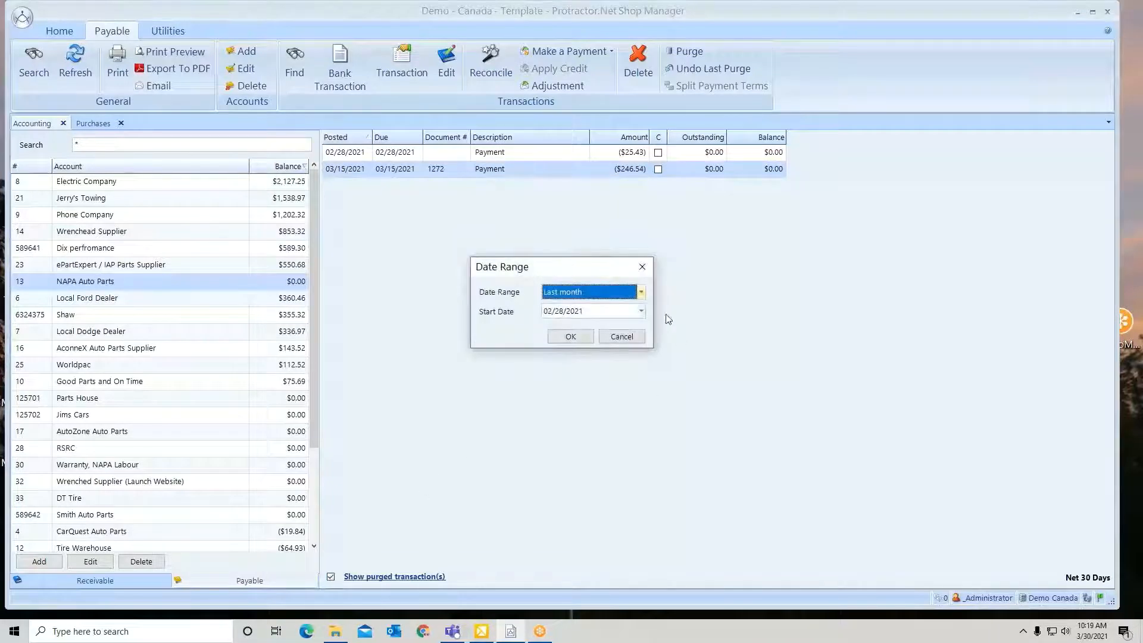
pyautogui.click(641, 292)
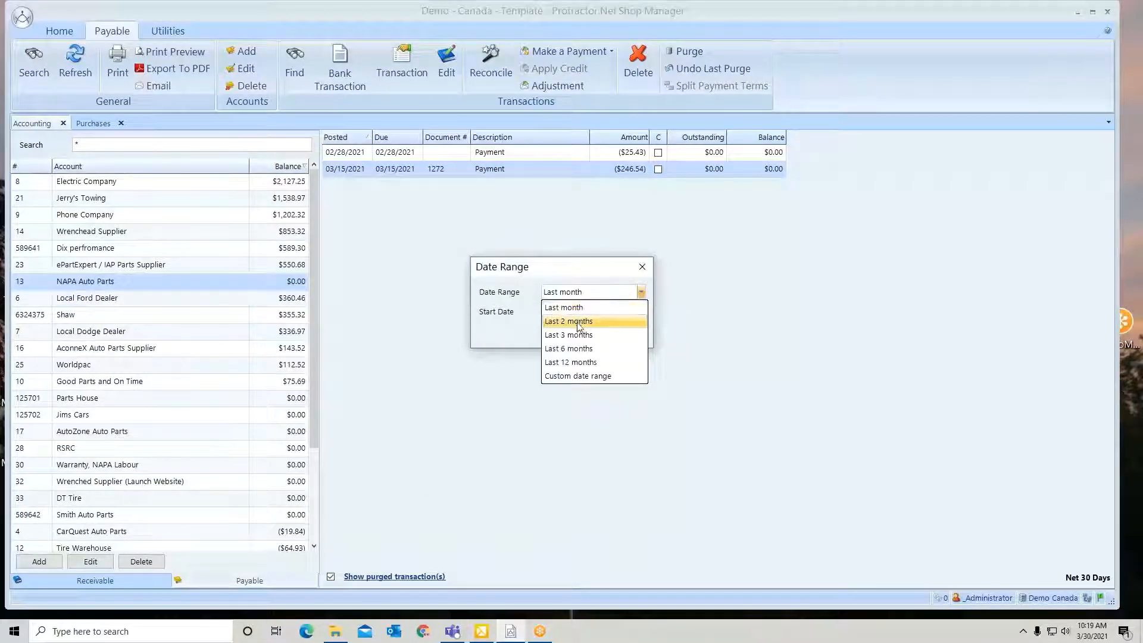
pyautogui.click(571, 362)
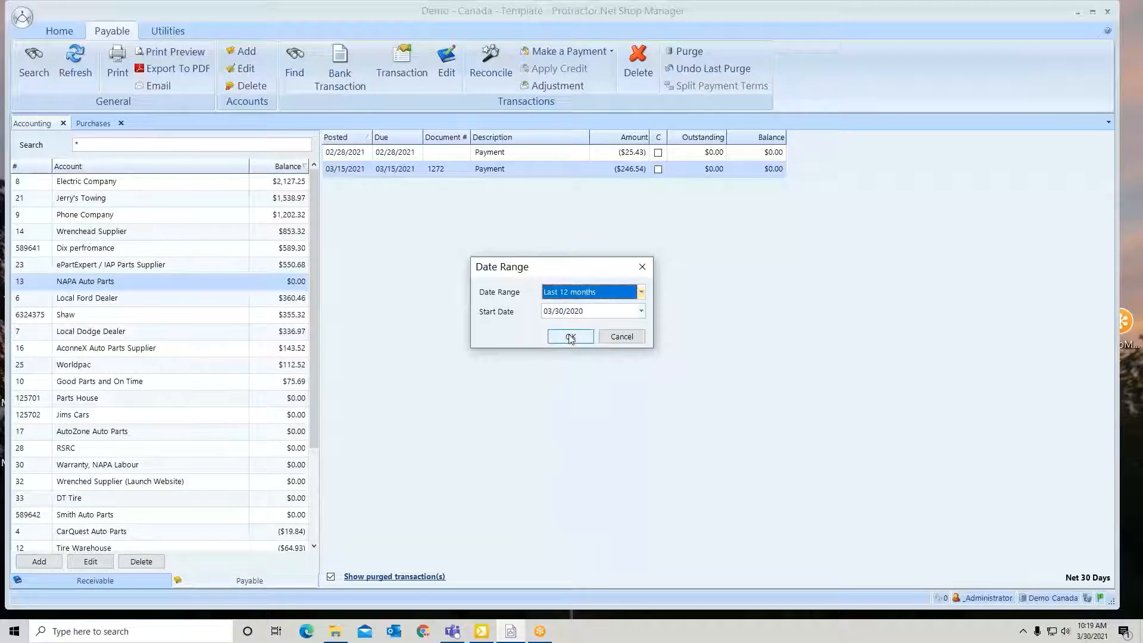
pyautogui.click(571, 337)
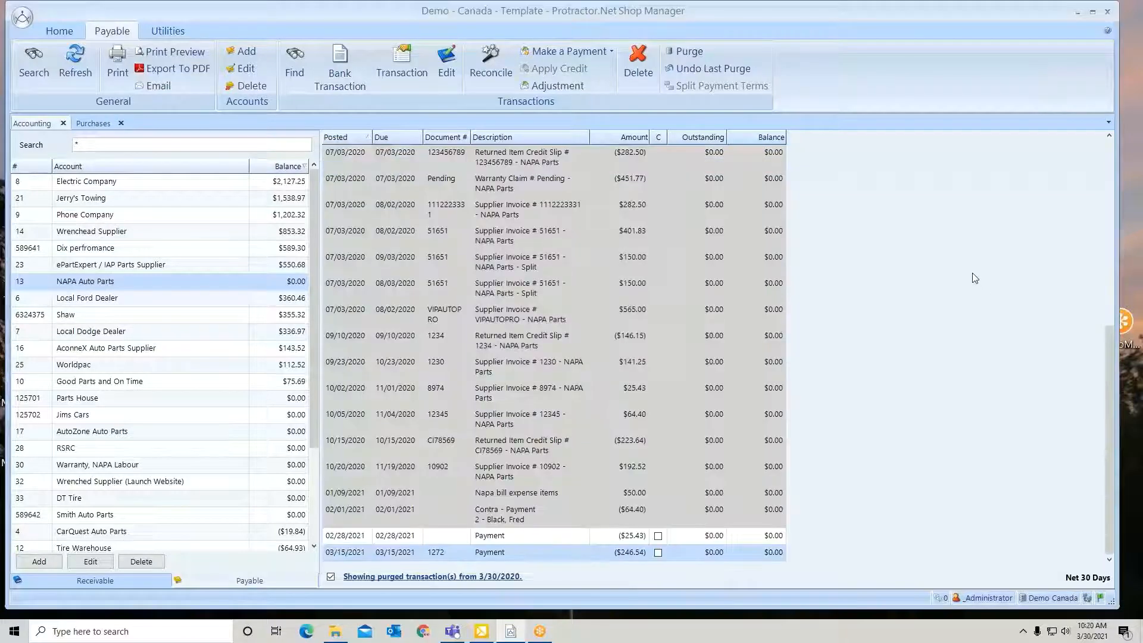
# Open the purged supplier invoice 549 from the earliest entry in the NAPA Auto Parts transactions
pyautogui.scroll(1, 973, 277)
pyautogui.scroll(3, 972, 277)
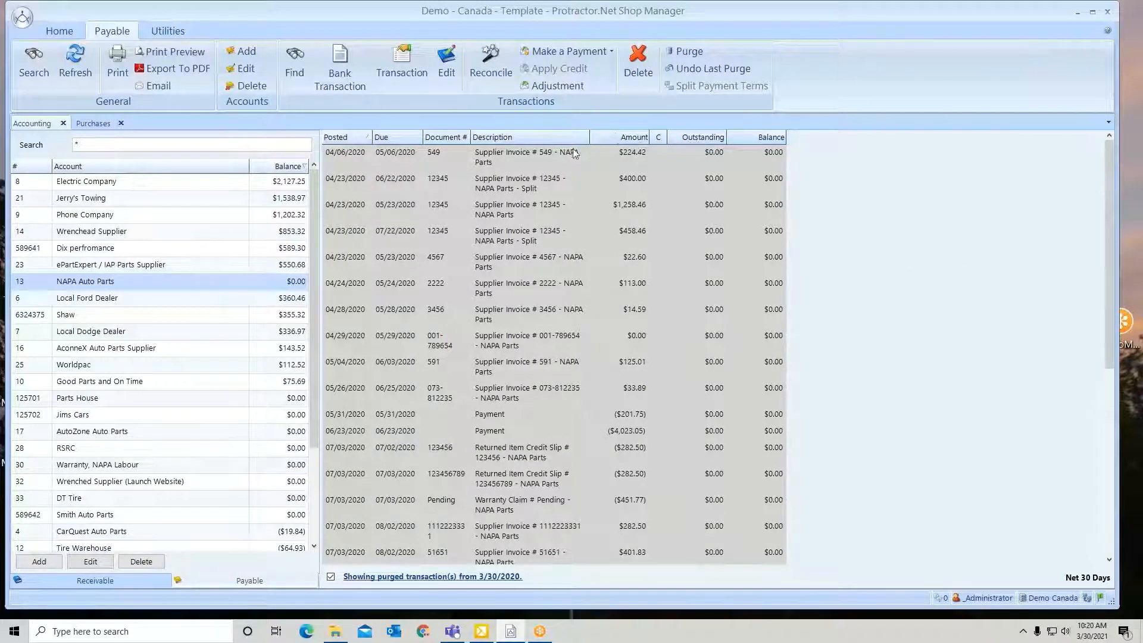
pyautogui.click(500, 156)
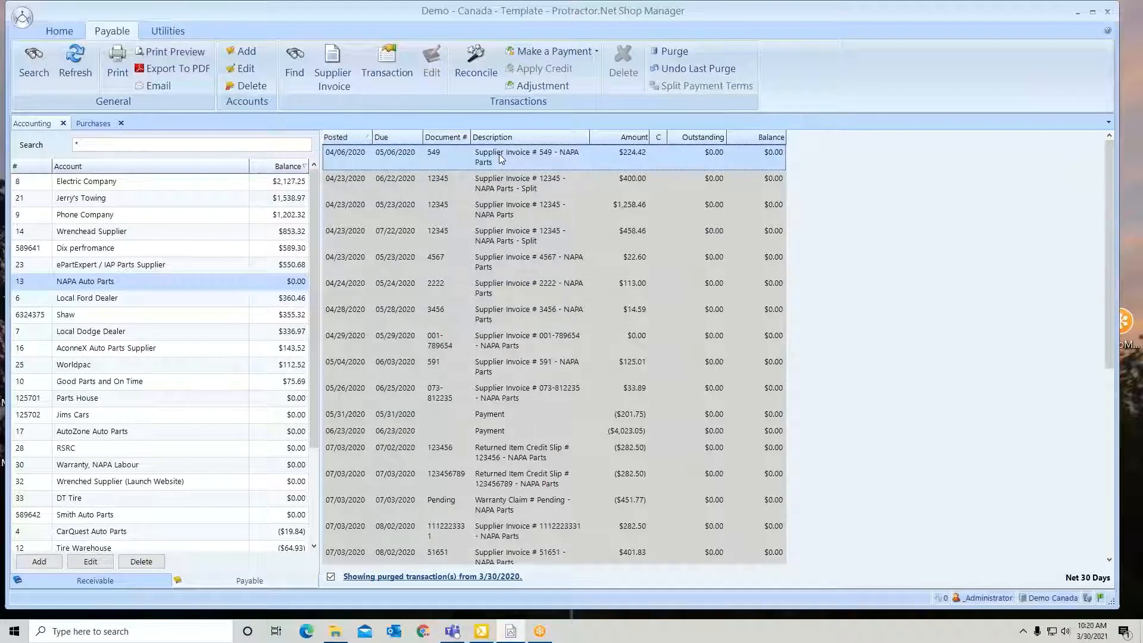
pyautogui.click(328, 67)
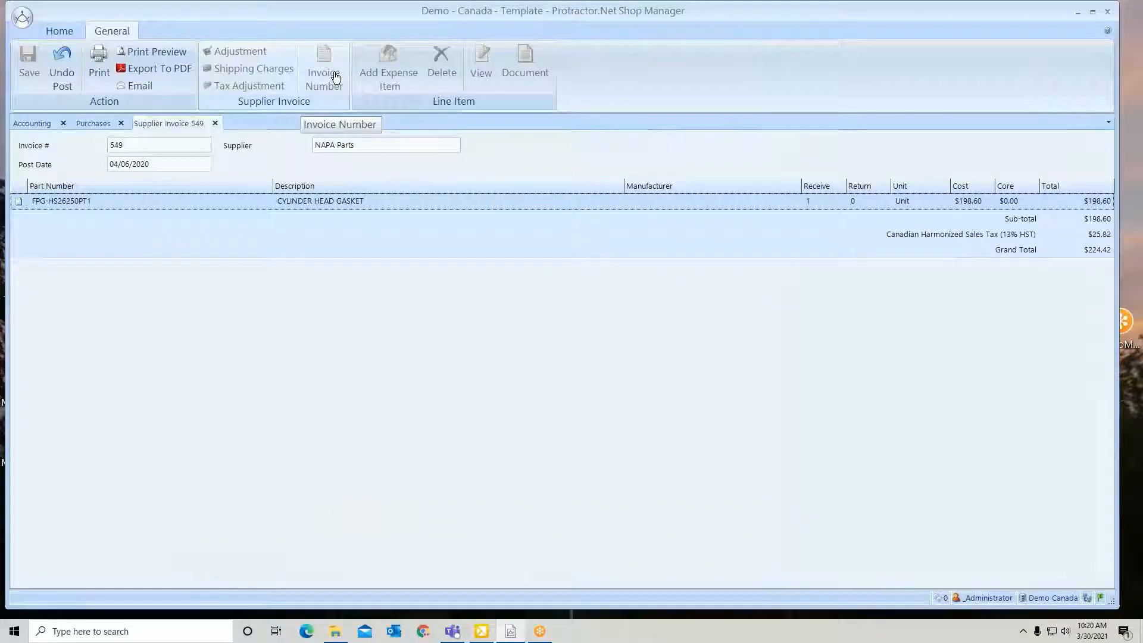
# Try to undo the posting of supplier invoice 549, entering the requested confirmation code, and close the invoice
pyautogui.click(59, 62)
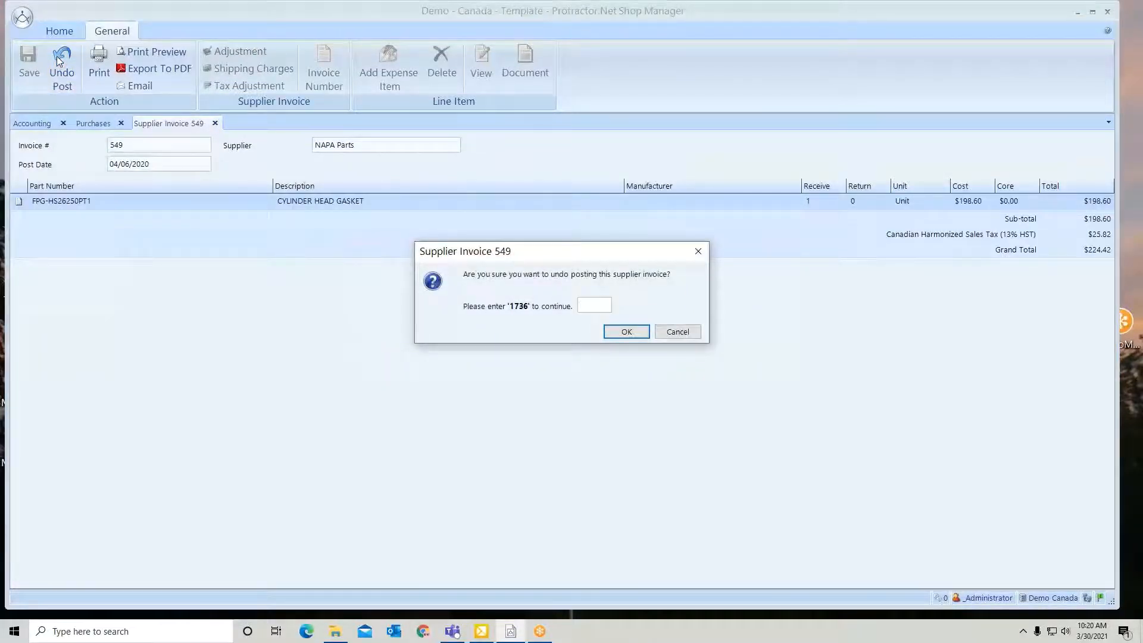
pyautogui.write('1736')
pyautogui.press('Return')
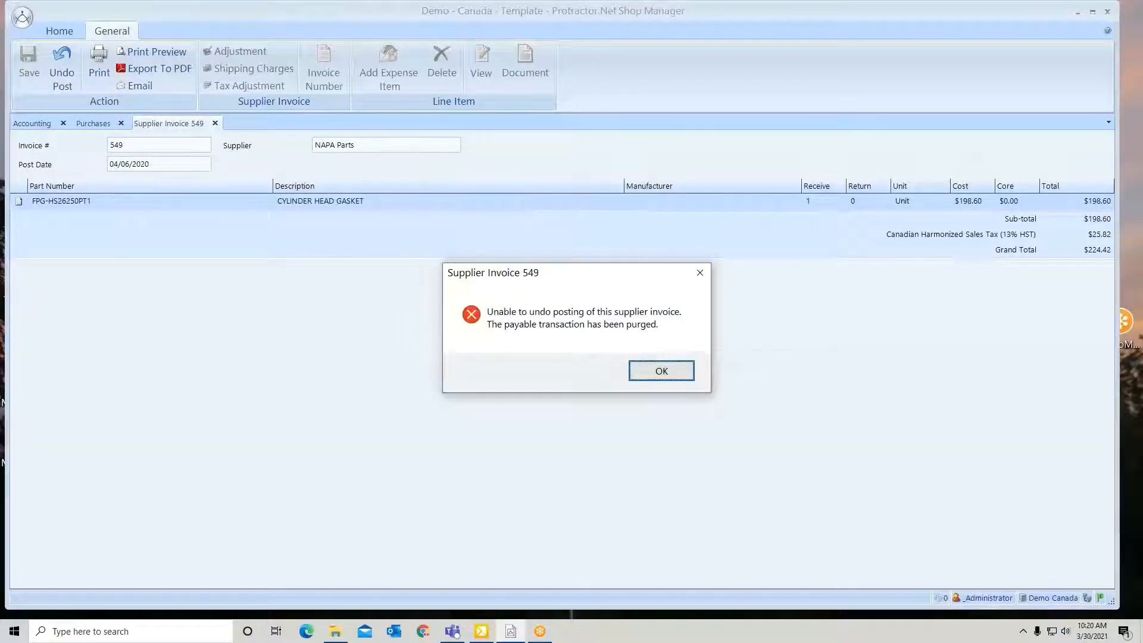
pyautogui.click(701, 274)
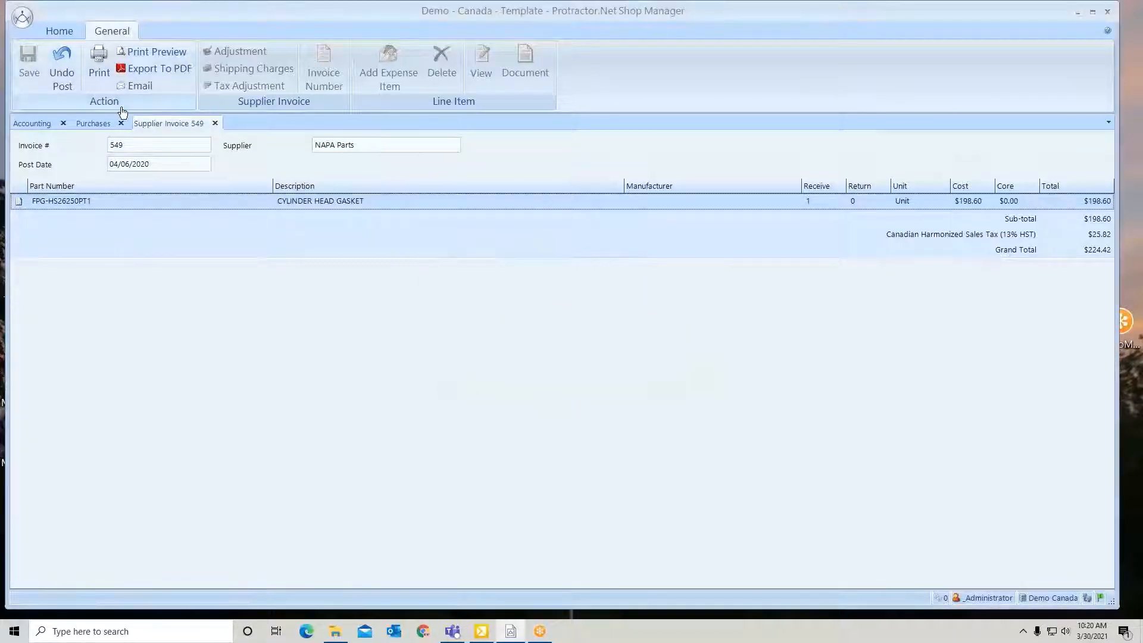
pyautogui.click(215, 123)
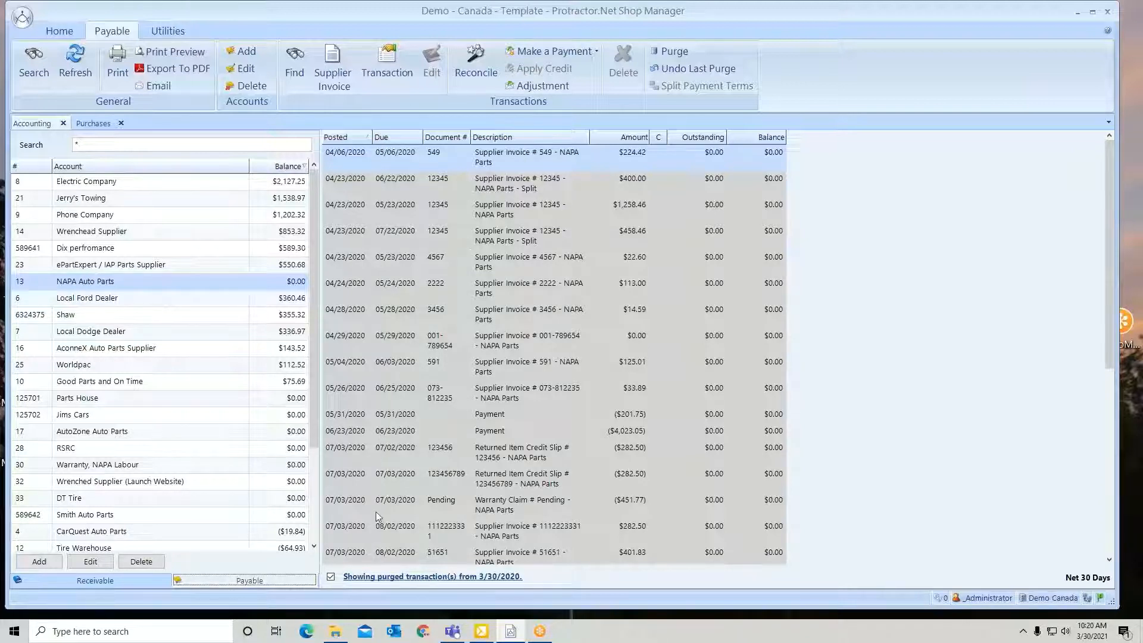
# Hide the purged transactions and review the transaction details and available actions of the 03/15/2021 payment, document 1272
pyautogui.click(331, 578)
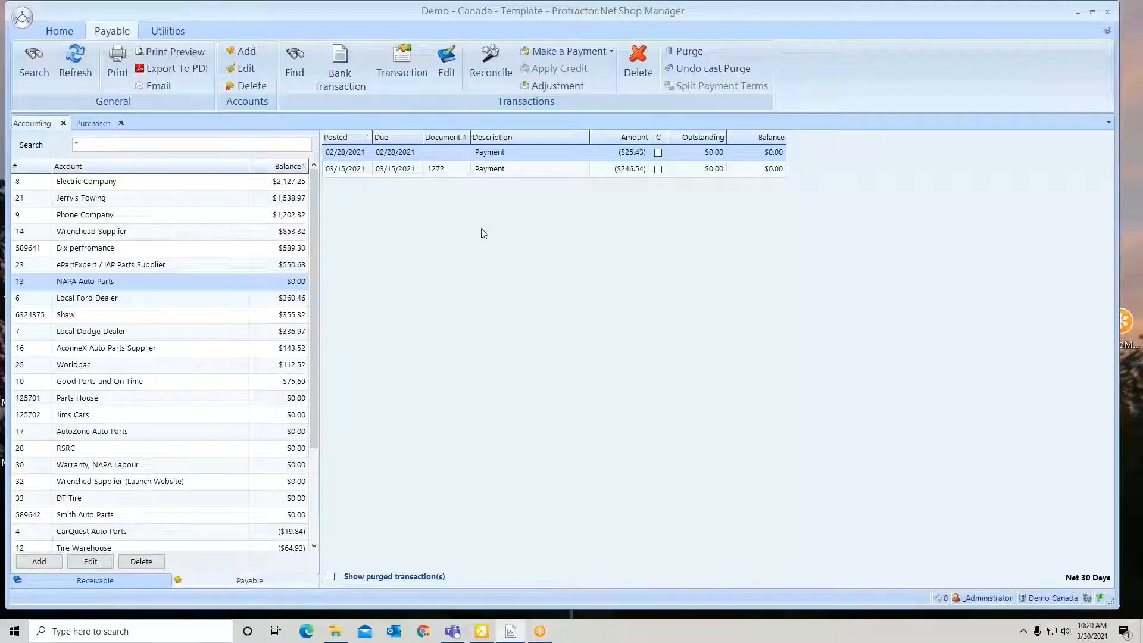
pyautogui.click(490, 170)
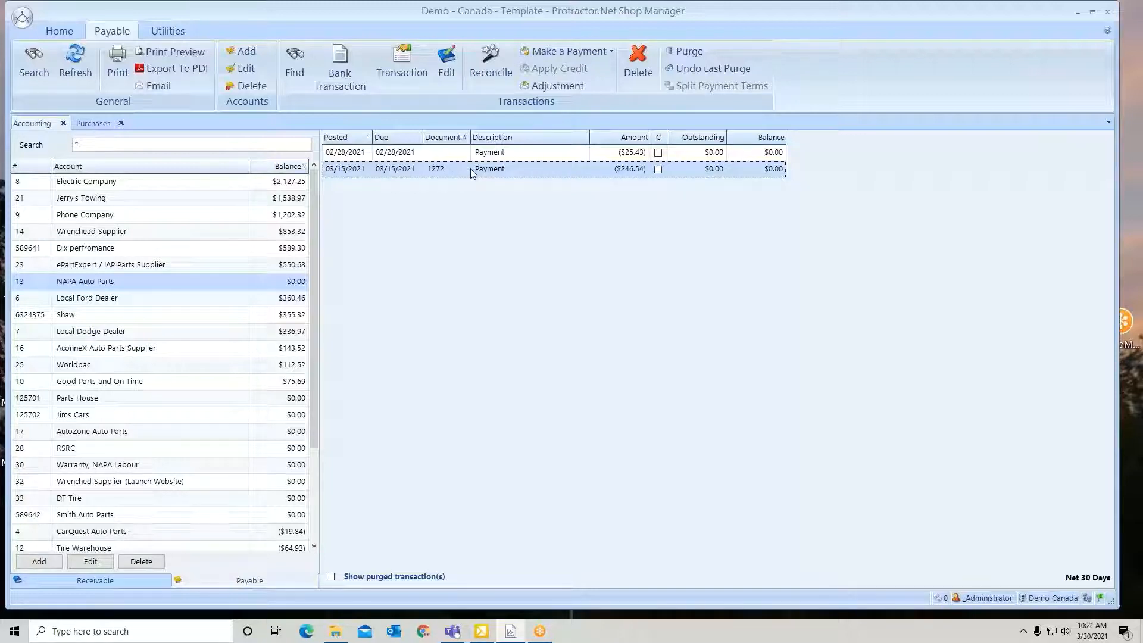
pyautogui.click(409, 63)
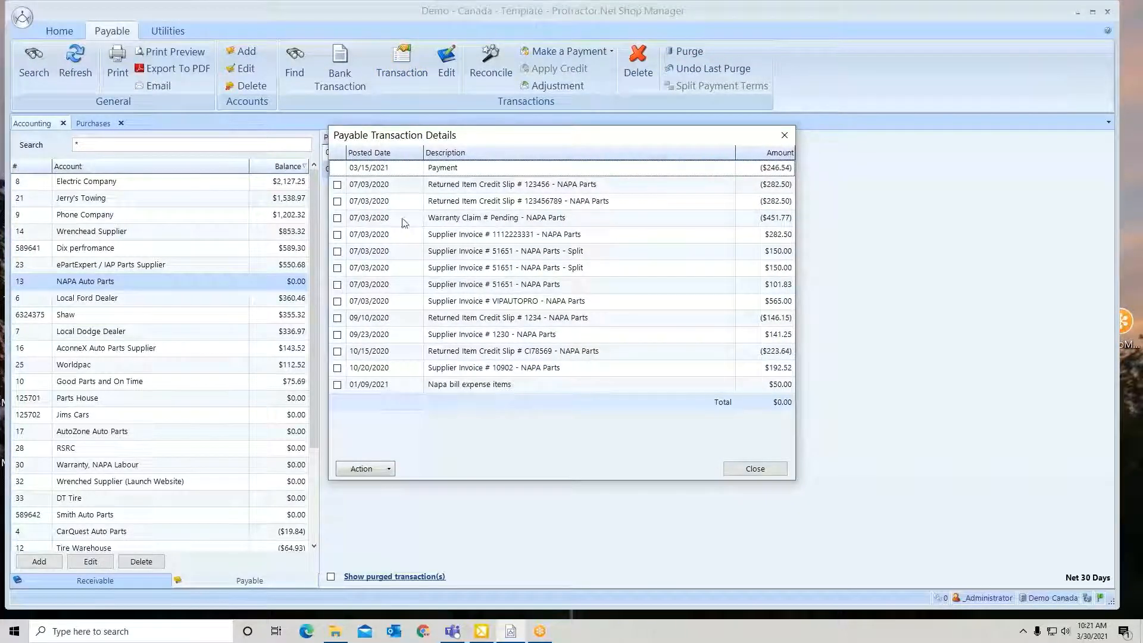
pyautogui.click(388, 470)
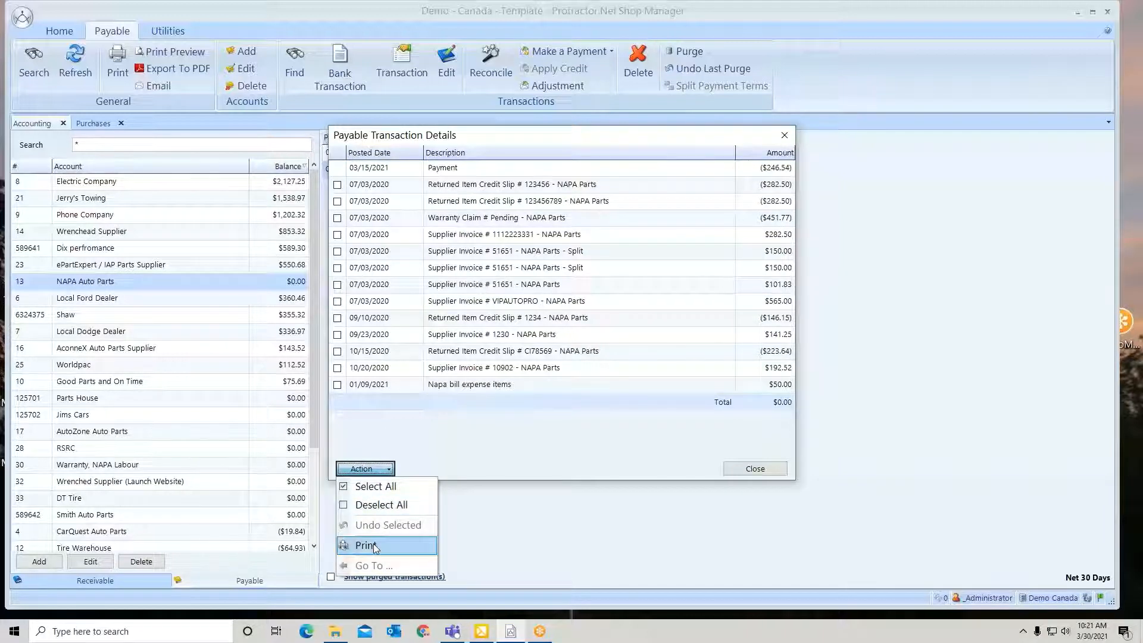
pyautogui.click(466, 446)
pyautogui.click(753, 469)
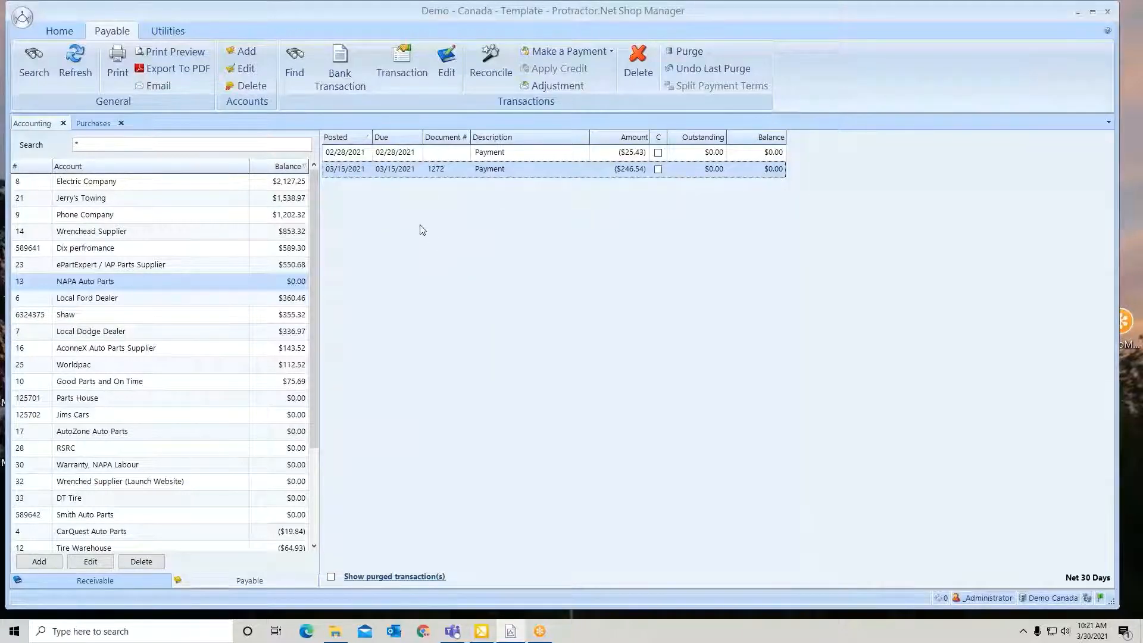
pyautogui.click(162, 33)
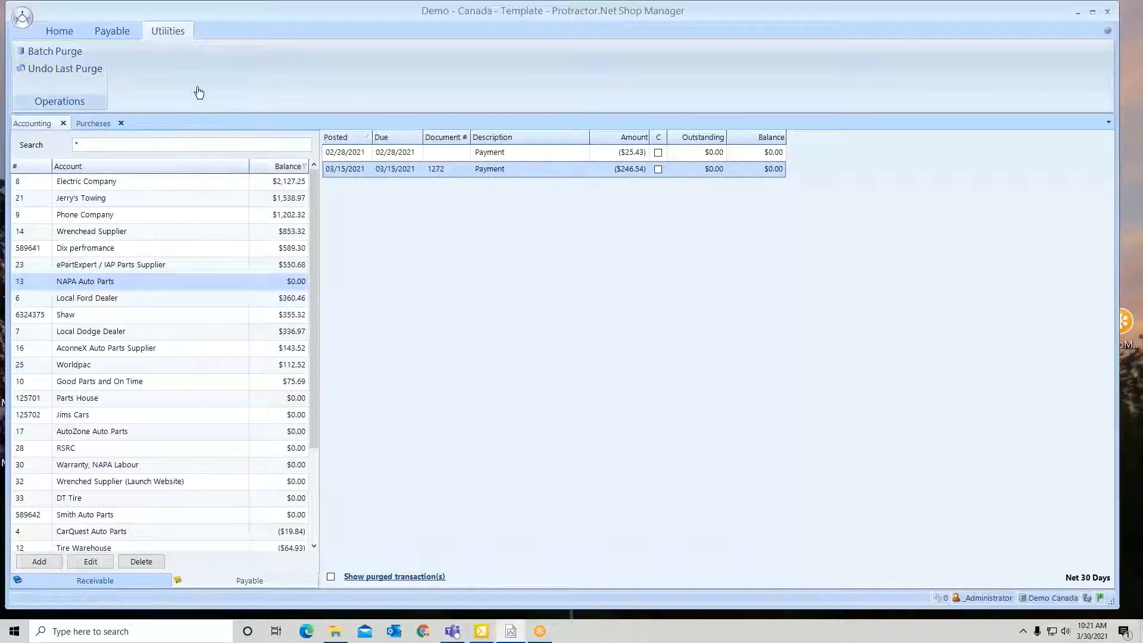
pyautogui.click(112, 31)
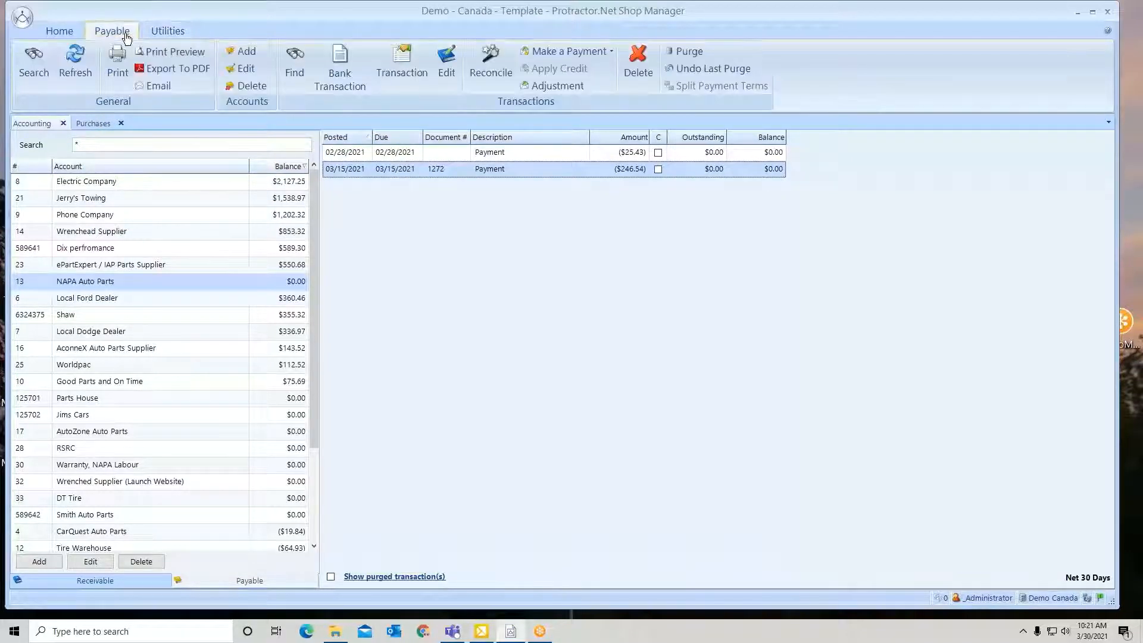